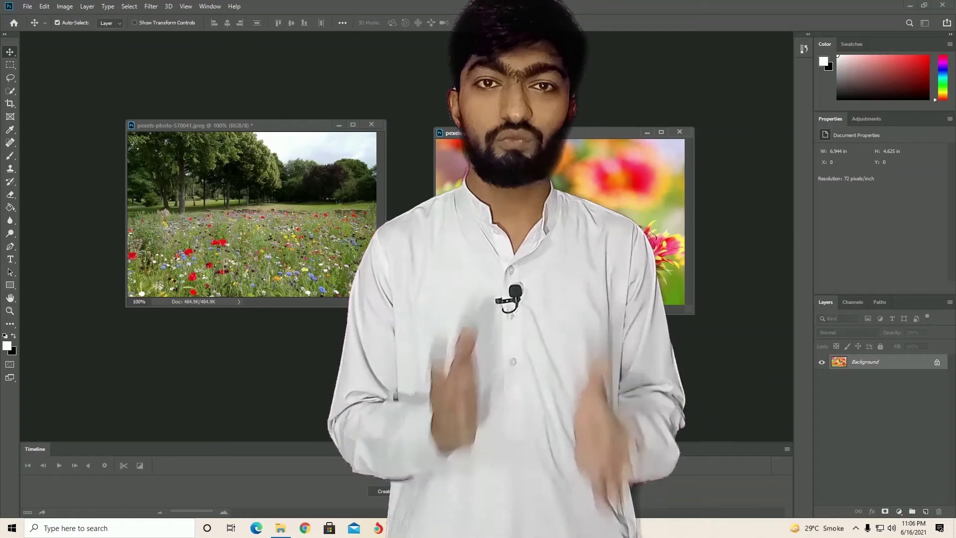
# - Drag the flower photo into the meadow document as Layer 1 and position it over the lower part
pyautogui.moveTo(262, 196); pyautogui.dragTo(238, 200)
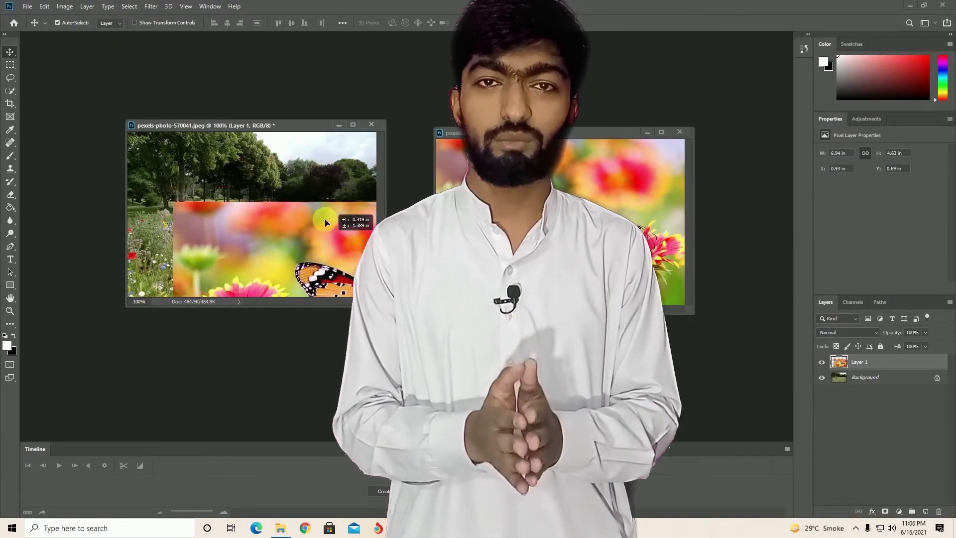
pyautogui.moveTo(321, 189); pyautogui.dragTo(287, 221)
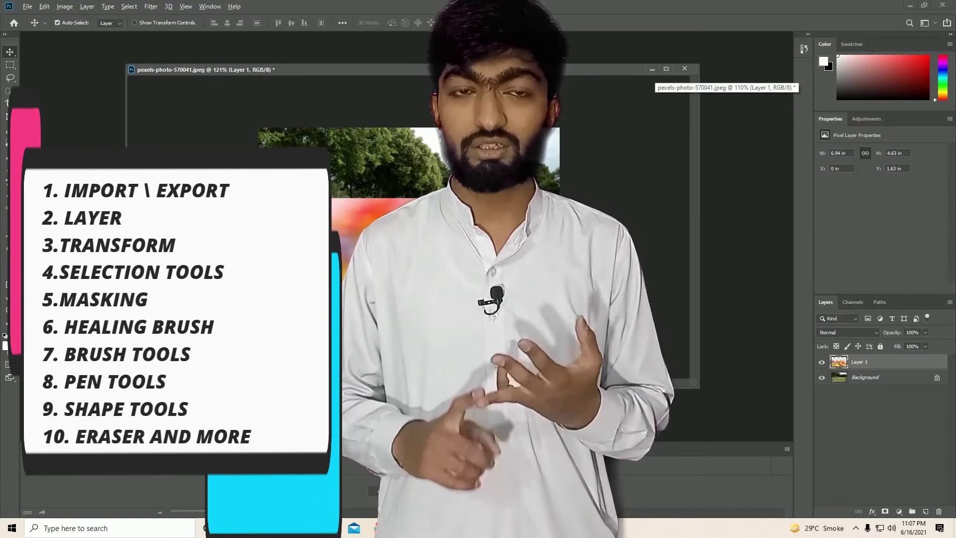
pyautogui.scroll(3, 408, 199)
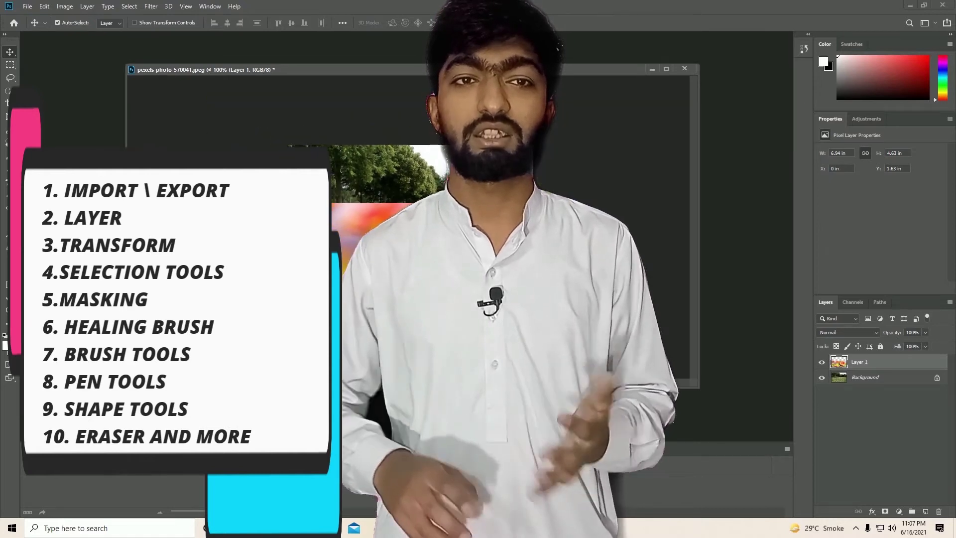
pyautogui.scroll(-1, 408, 199)
pyautogui.scroll(-2, 409, 199)
pyautogui.scroll(3, 409, 199)
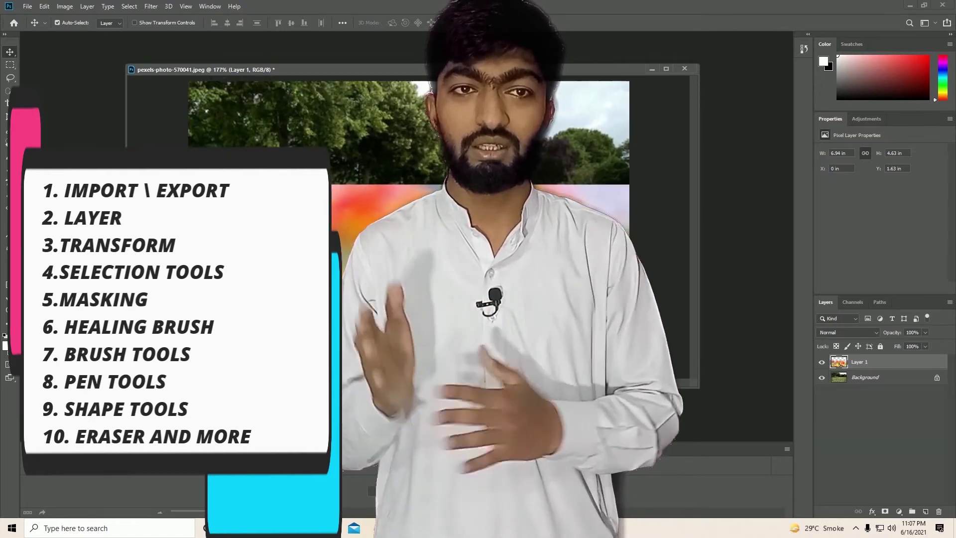
pyautogui.scroll(-1, 409, 199)
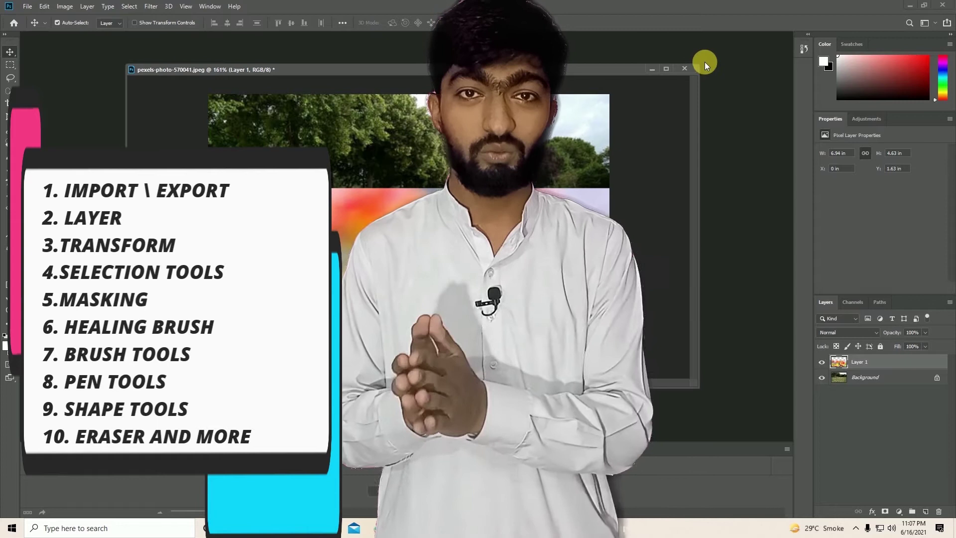
pyautogui.scroll(1, 704, 62)
pyautogui.moveTo(399, 229); pyautogui.dragTo(394, 180)
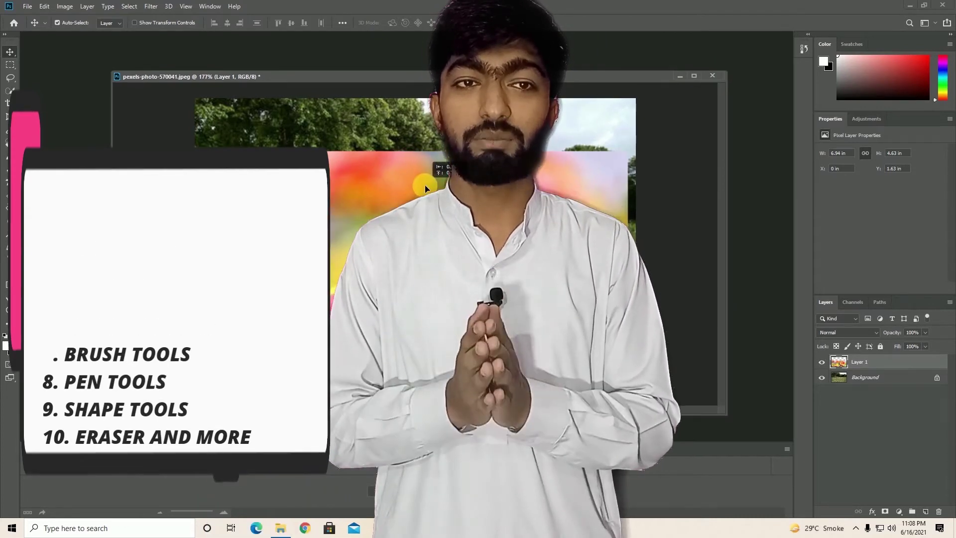
# - Shrink the flower layer with Free Transform, move it up, then enlarge it to cover the meadow
pyautogui.hotkey('ctrl', 't')
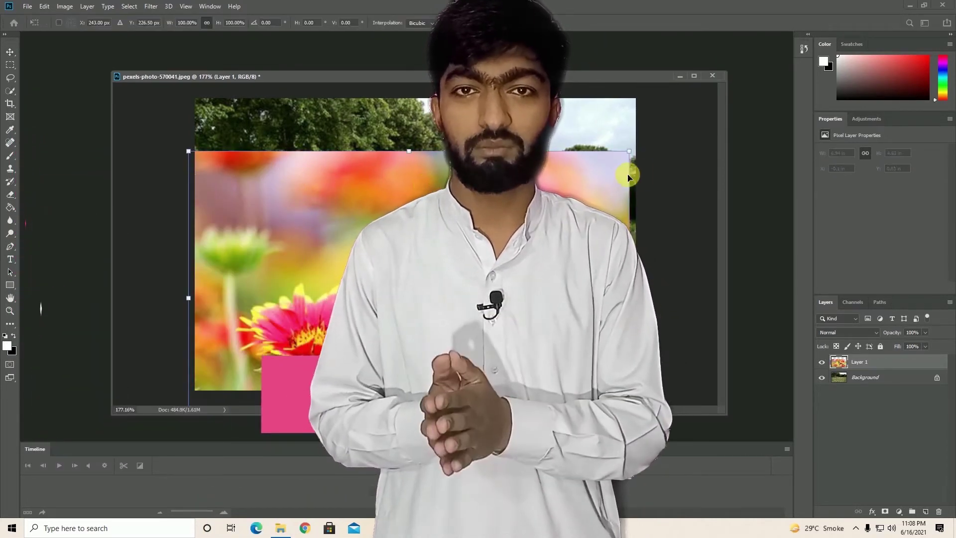
pyautogui.moveTo(639, 148); pyautogui.dragTo(551, 202)
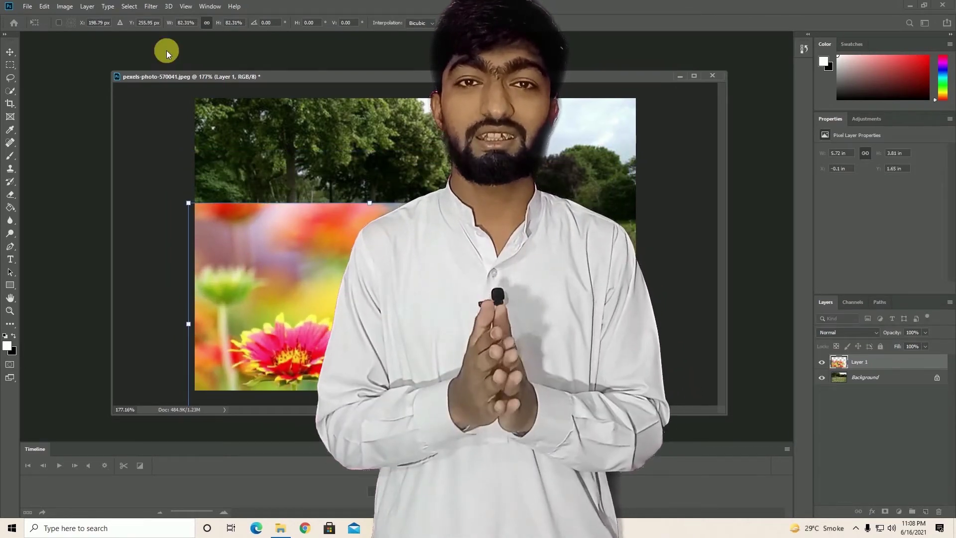
pyautogui.click(123, 7)
pyautogui.moveTo(425, 241); pyautogui.dragTo(432, 186)
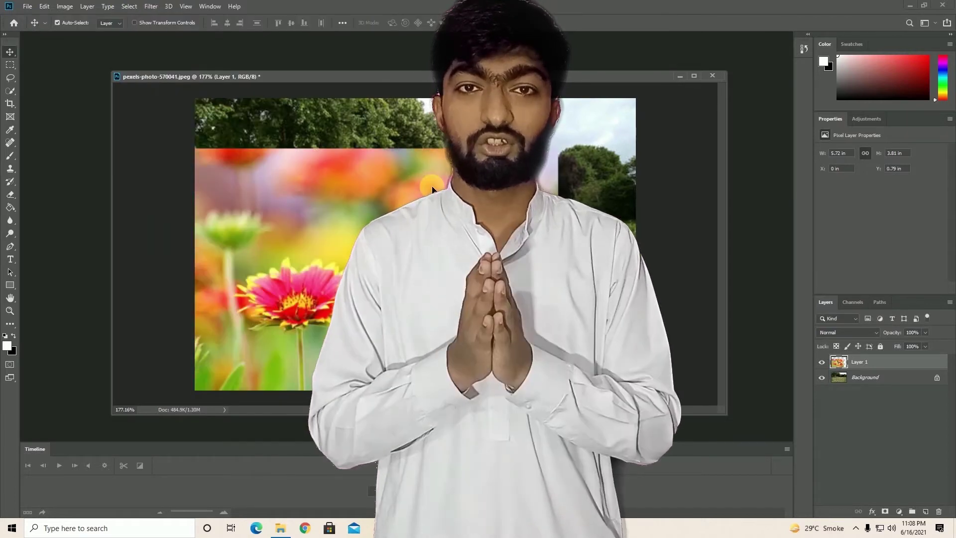
pyautogui.hotkey('ctrl', 't')
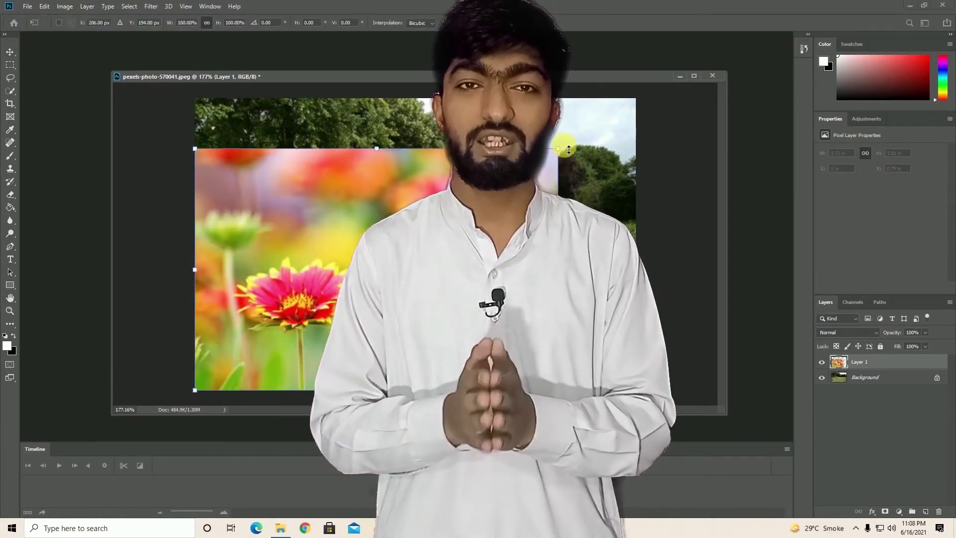
pyautogui.moveTo(563, 151); pyautogui.dragTo(644, 105)
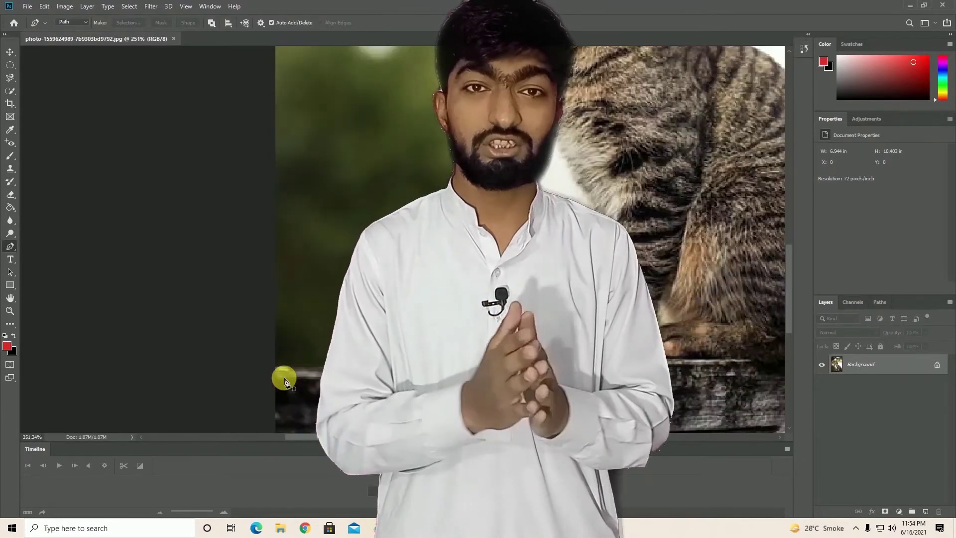
# - Zoom into the cat photo and place the first two pen path points along the wooden ledge
pyautogui.scroll(-5, 284, 381)
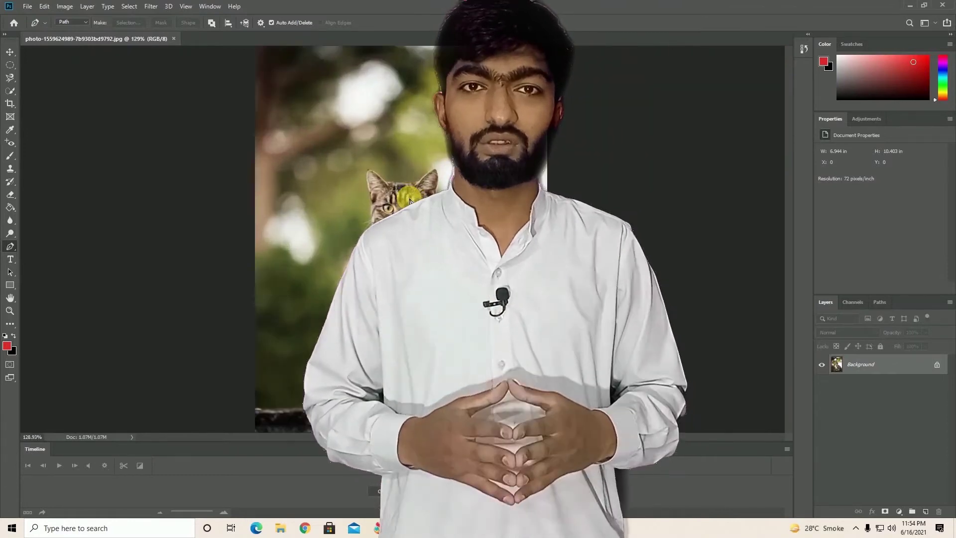
pyautogui.scroll(5, 410, 200)
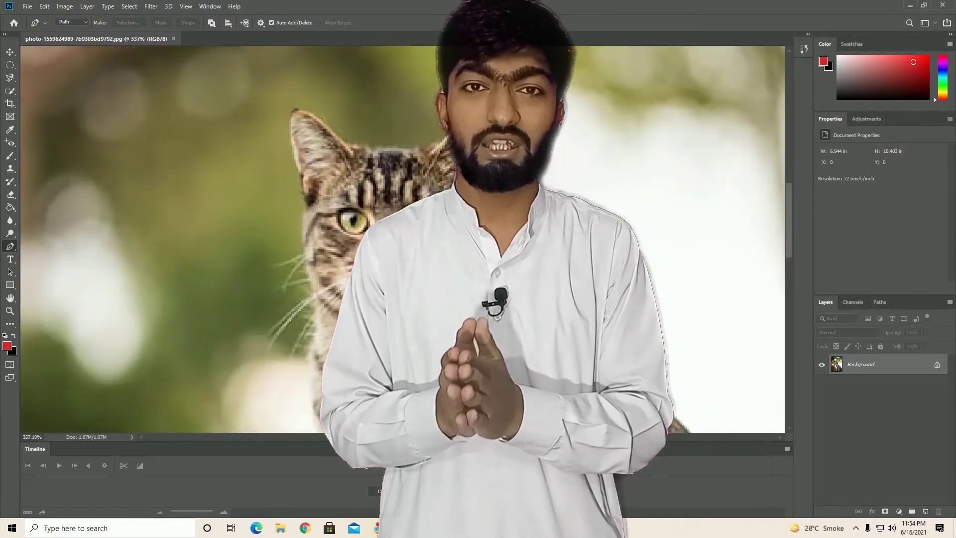
pyautogui.scroll(-5, 315, 363)
pyautogui.scroll(2, 275, 402)
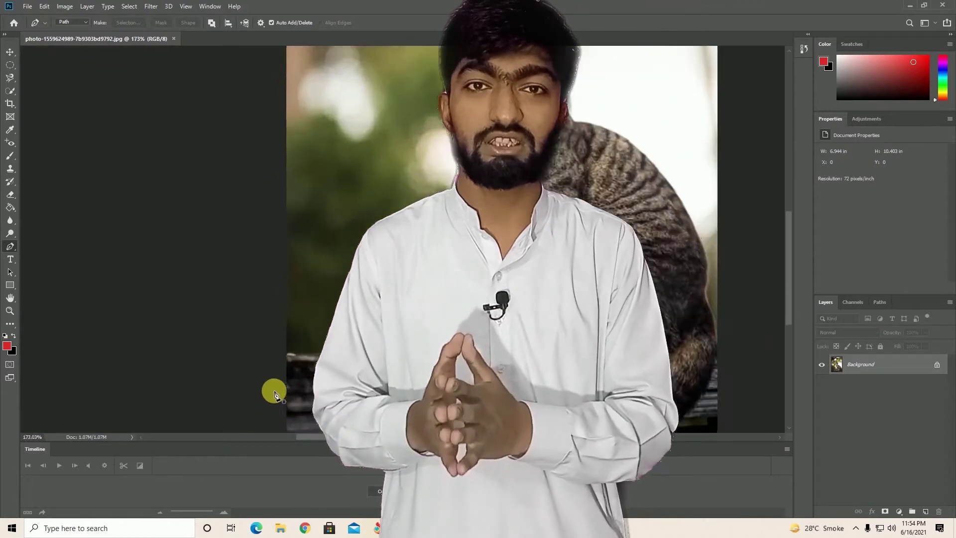
pyautogui.scroll(2, 273, 390)
pyautogui.scroll(2, 293, 346)
pyautogui.scroll(2, 301, 337)
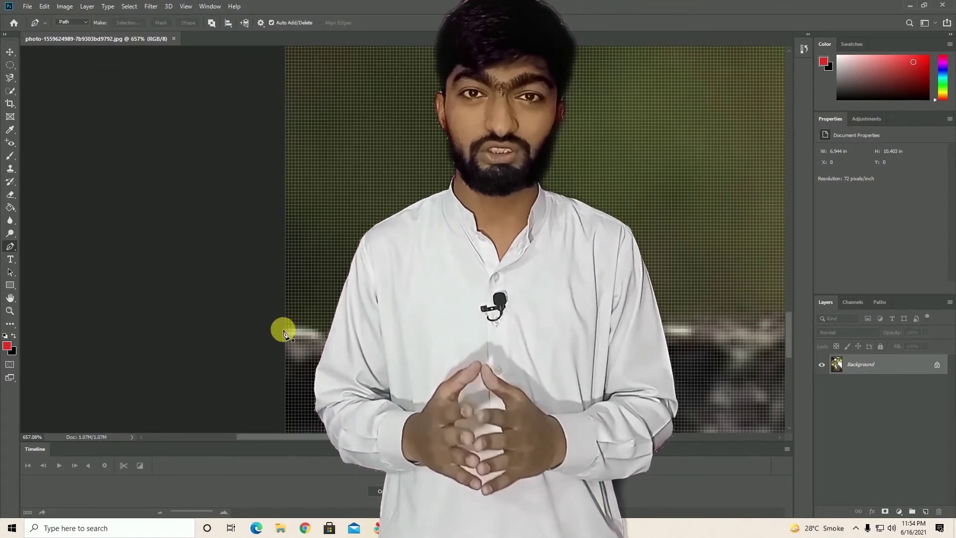
pyautogui.click(286, 329)
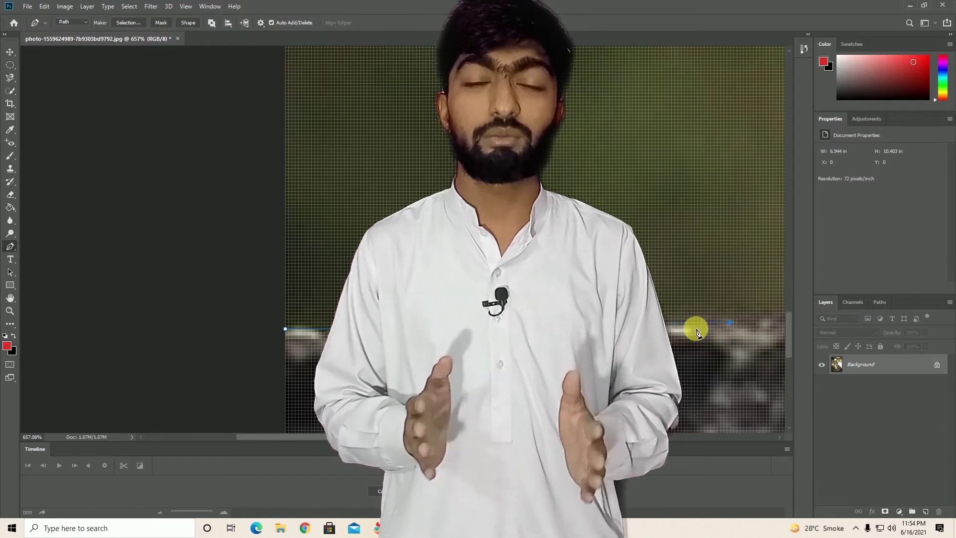
pyautogui.click(697, 328)
# - Extend the pen path from the ledge up to the cat's paw
pyautogui.scroll(-4, 697, 329)
pyautogui.scroll(-2, 697, 329)
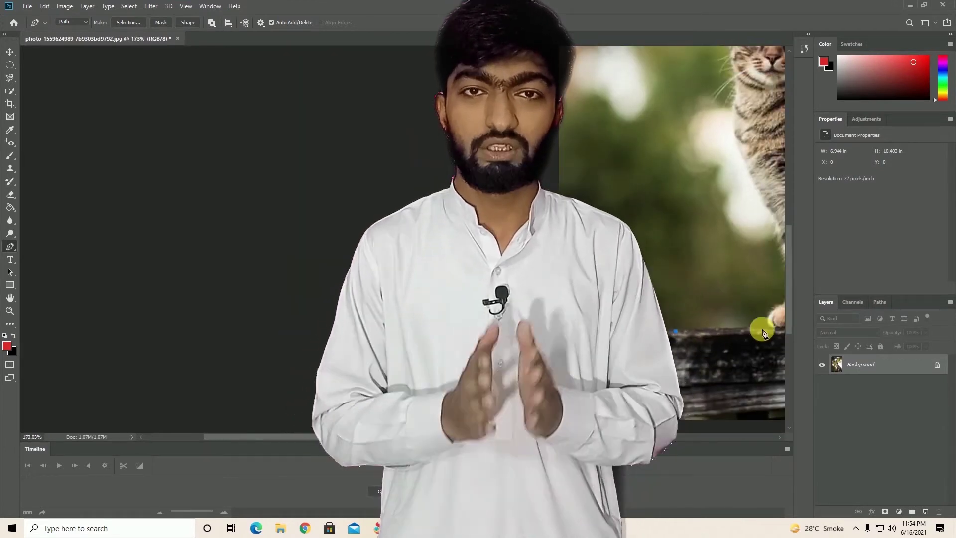
pyautogui.scroll(2, 773, 335)
pyautogui.scroll(3, 769, 335)
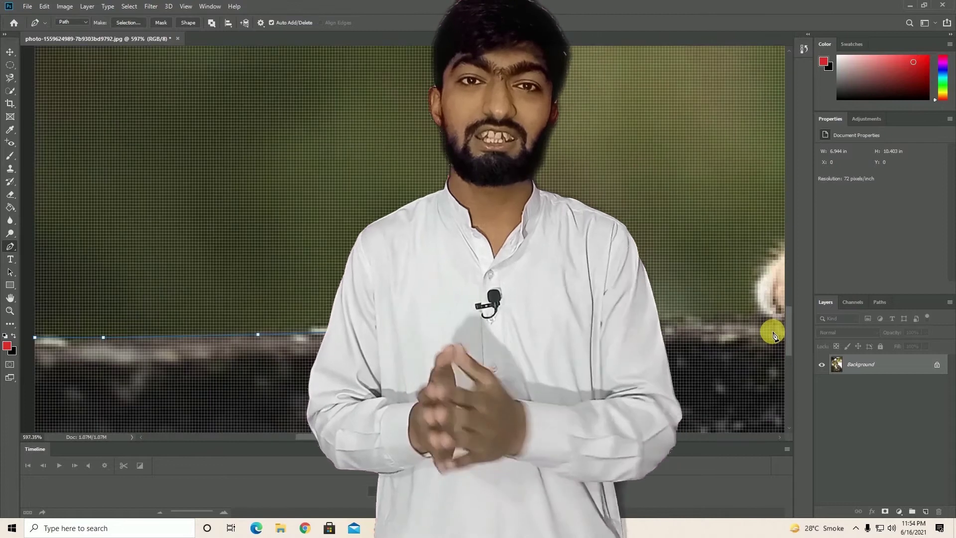
pyautogui.click(684, 309)
pyautogui.scroll(-5, 775, 308)
pyautogui.scroll(1, 719, 320)
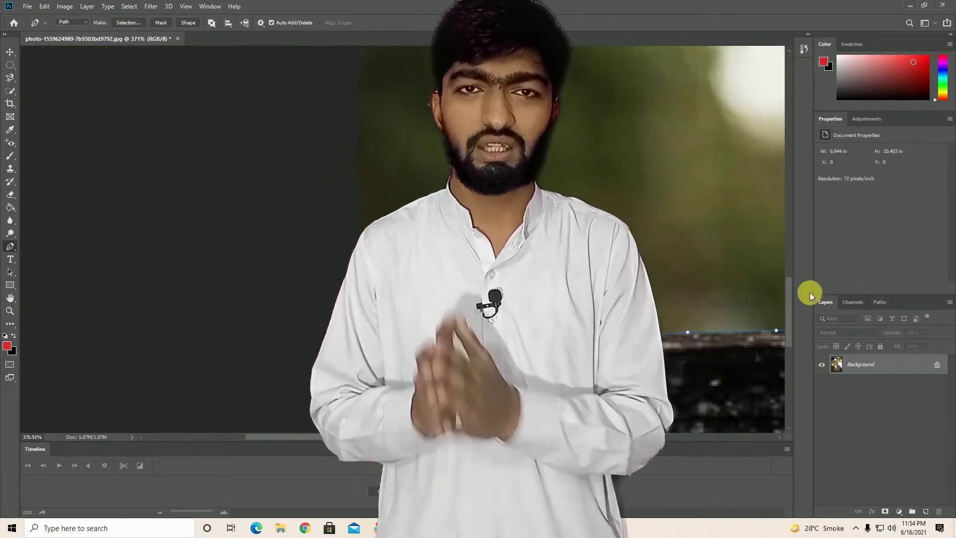
pyautogui.scroll(-2, 733, 322)
pyautogui.scroll(2, 734, 322)
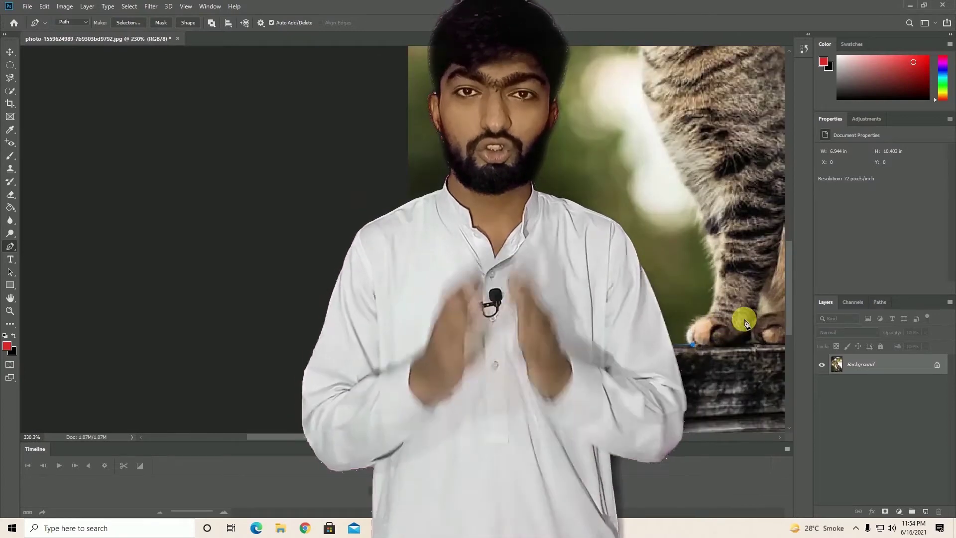
pyautogui.scroll(2, 745, 323)
pyautogui.scroll(1, 745, 323)
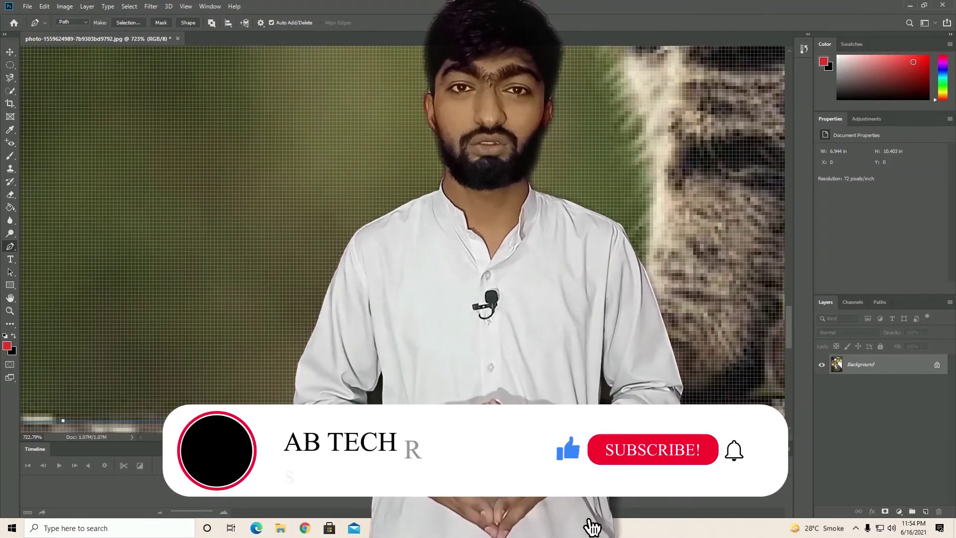
pyautogui.scroll(-1, 650, 281)
# - Add three more path points running up the cat's outline
pyautogui.click(650, 226)
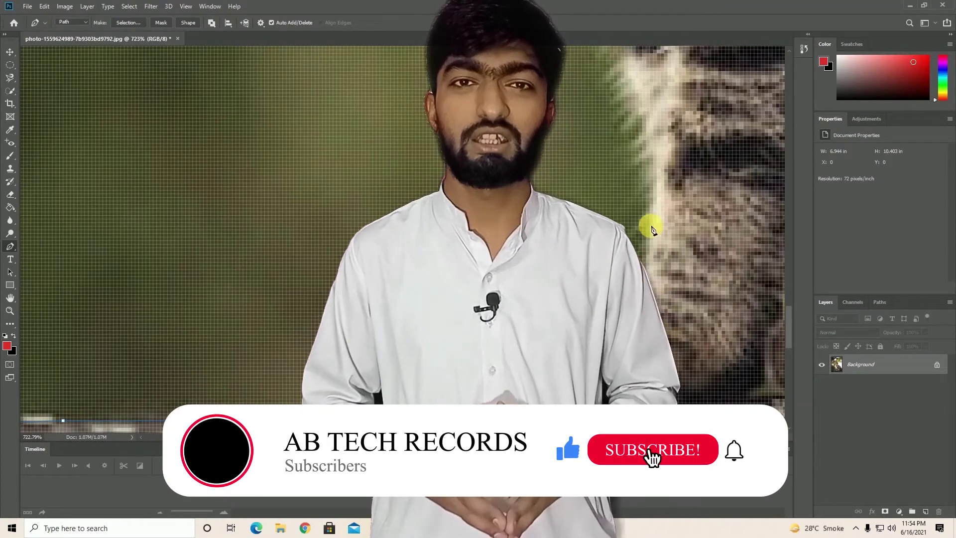
pyautogui.click(650, 164)
pyautogui.click(643, 129)
pyautogui.scroll(-2, 662, 217)
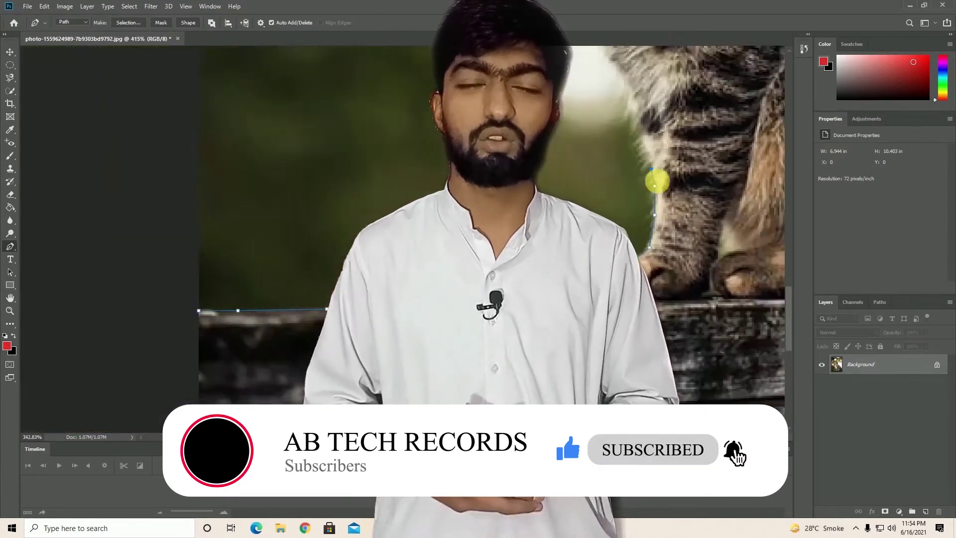
pyautogui.scroll(3, 687, 106)
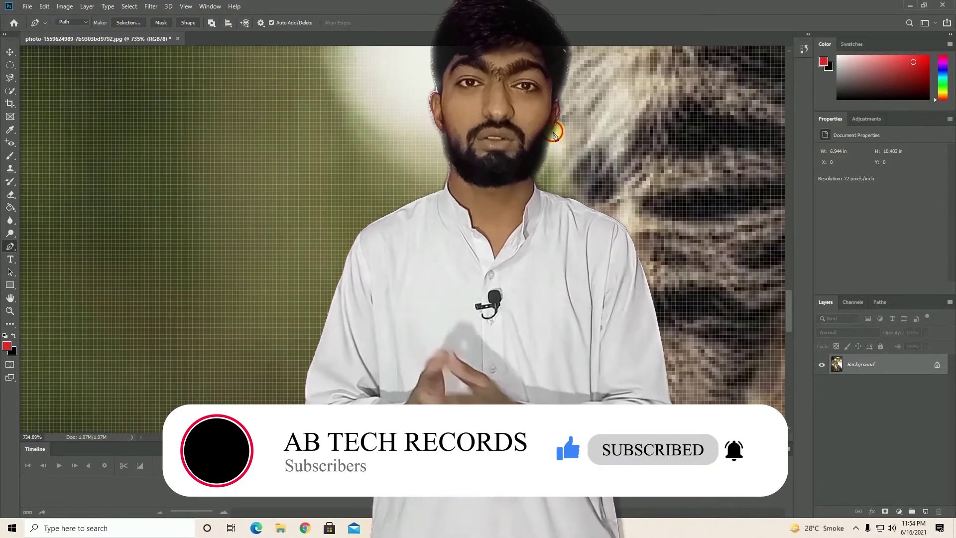
pyautogui.scroll(-1, 561, 50)
pyautogui.scroll(2, 562, 49)
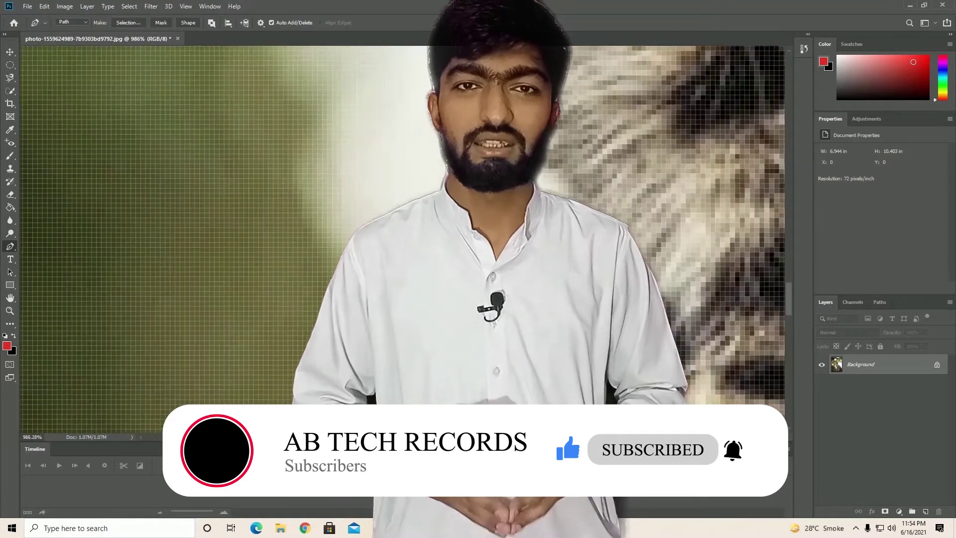
pyautogui.scroll(1, 562, 50)
pyautogui.scroll(-8, 562, 150)
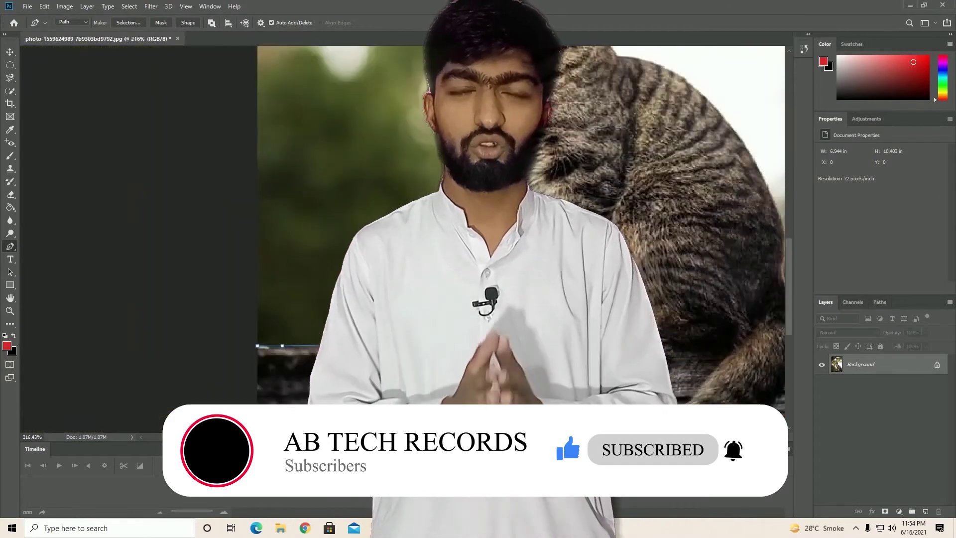
pyautogui.scroll(4, 562, 150)
pyautogui.scroll(2, 562, 150)
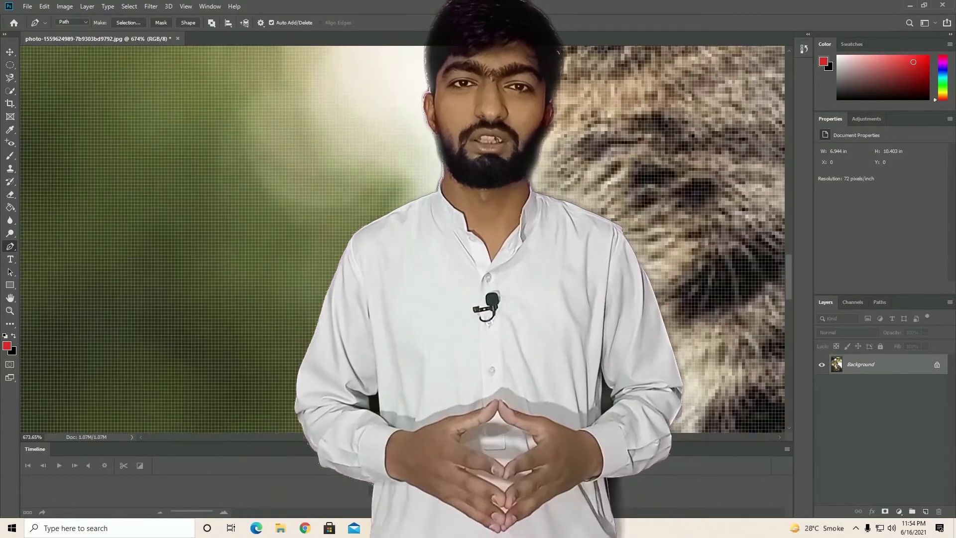
pyautogui.scroll(-6, 561, 149)
pyautogui.scroll(3, 562, 150)
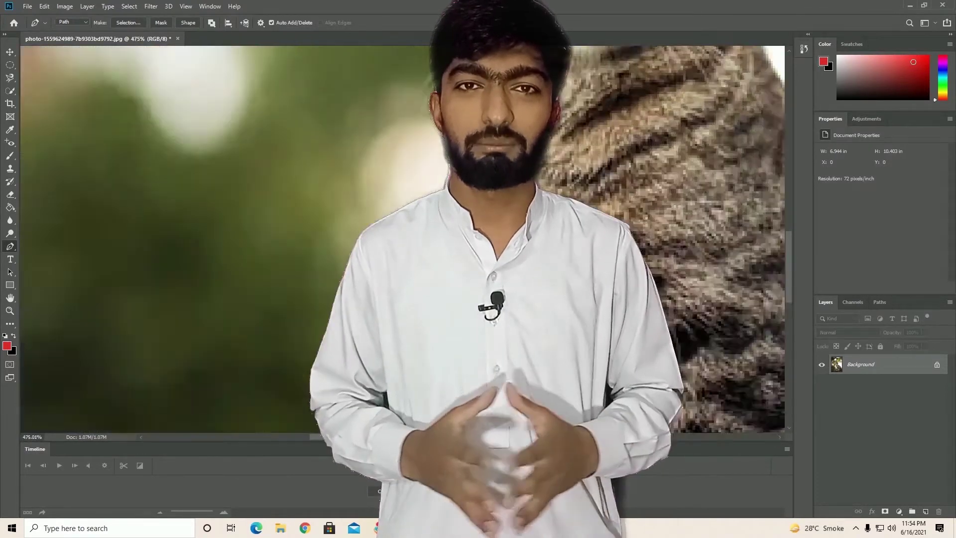
pyautogui.scroll(3, 561, 149)
pyautogui.scroll(-2, 561, 150)
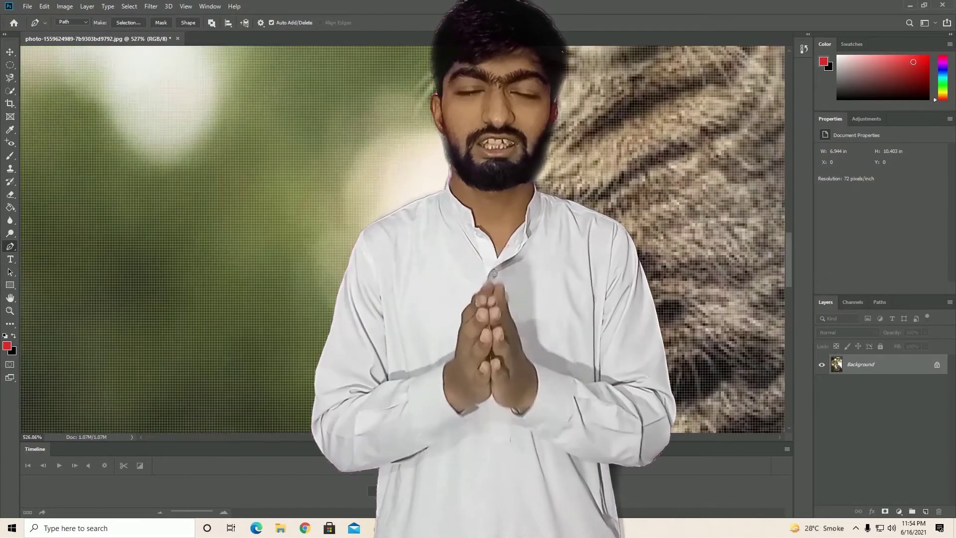
pyautogui.scroll(-5, 562, 150)
pyautogui.scroll(4, 561, 150)
pyautogui.scroll(2, 561, 150)
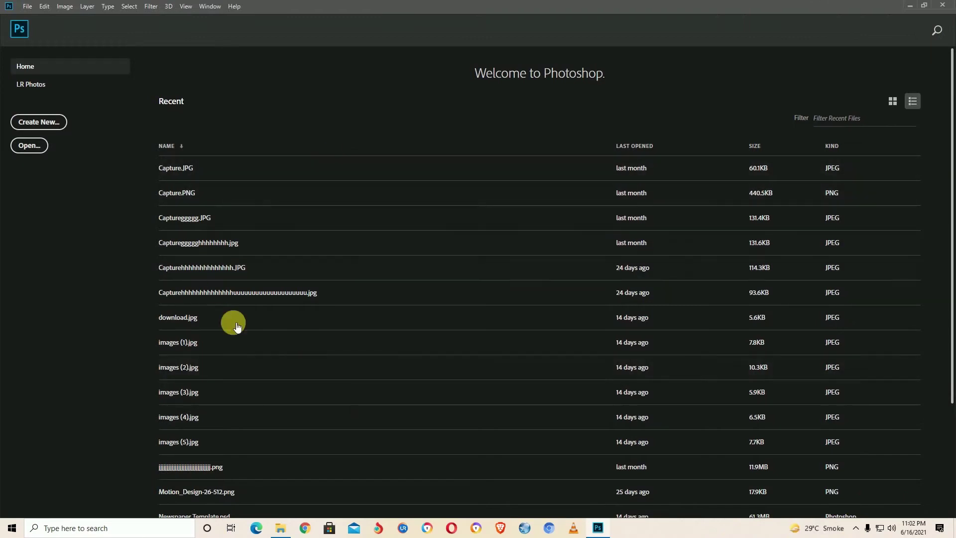
pyautogui.click(53, 128)
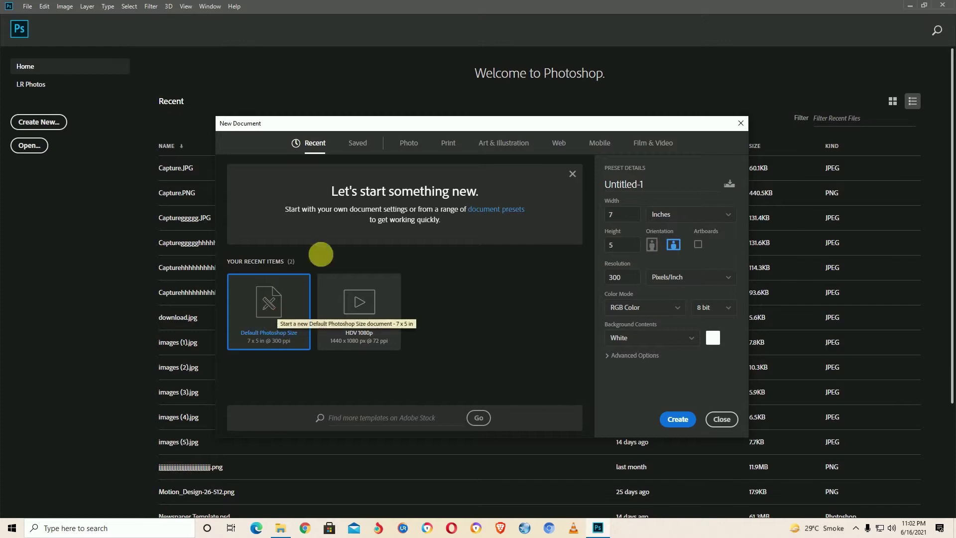
pyautogui.click(364, 151)
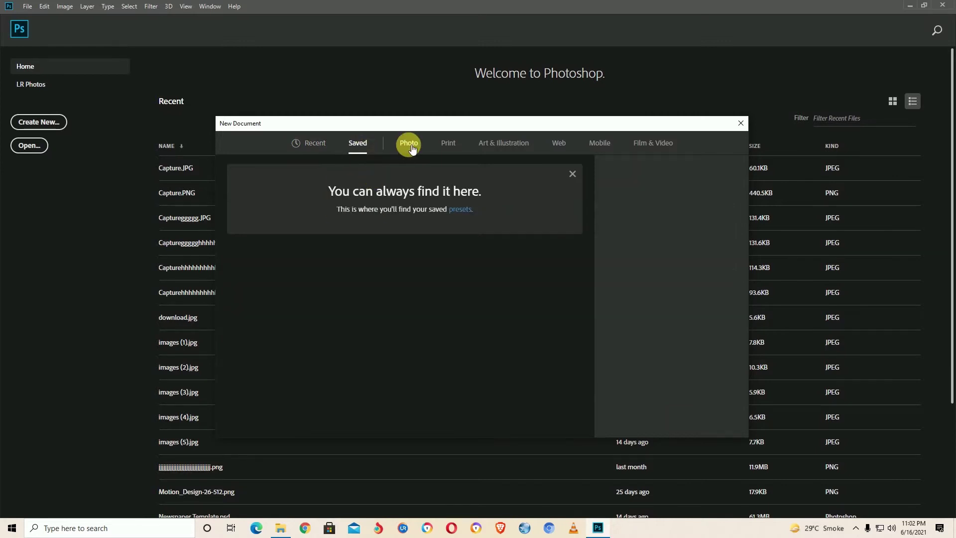
pyautogui.click(412, 149)
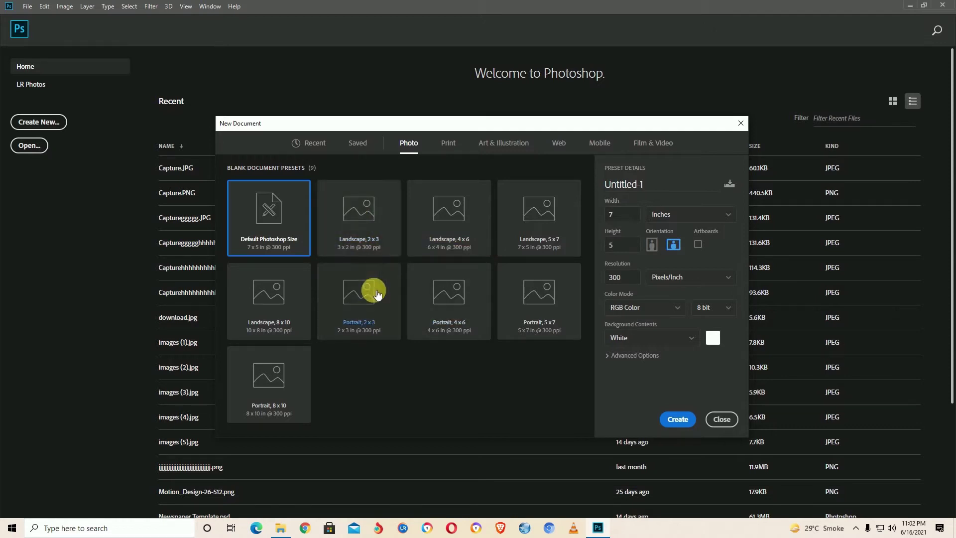
pyautogui.click(448, 153)
pyautogui.scroll(-2, 455, 330)
pyautogui.scroll(-2, 458, 326)
pyautogui.scroll(4, 459, 326)
pyautogui.click(517, 142)
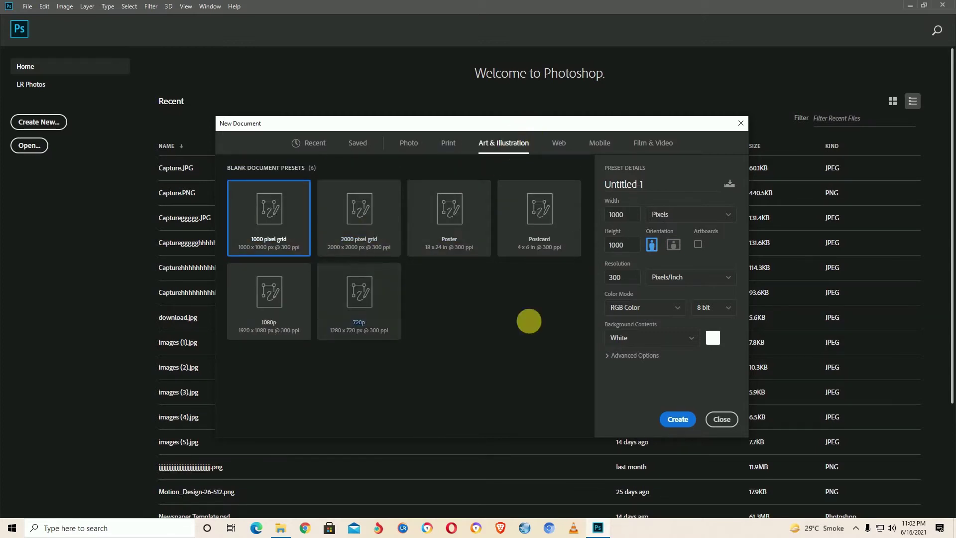
pyautogui.click(565, 143)
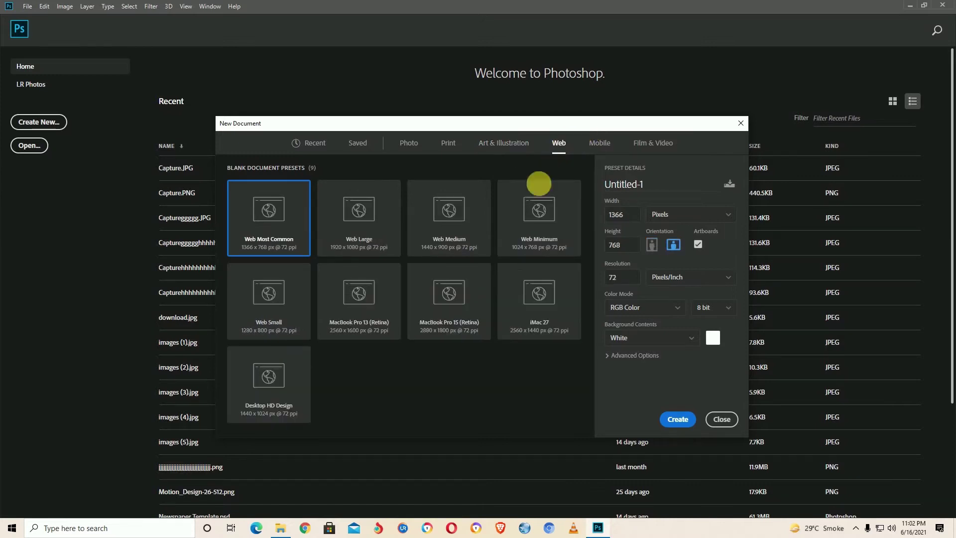
pyautogui.click(593, 149)
pyautogui.scroll(-3, 446, 259)
pyautogui.scroll(-2, 448, 261)
pyautogui.scroll(3, 448, 262)
pyautogui.scroll(2, 448, 262)
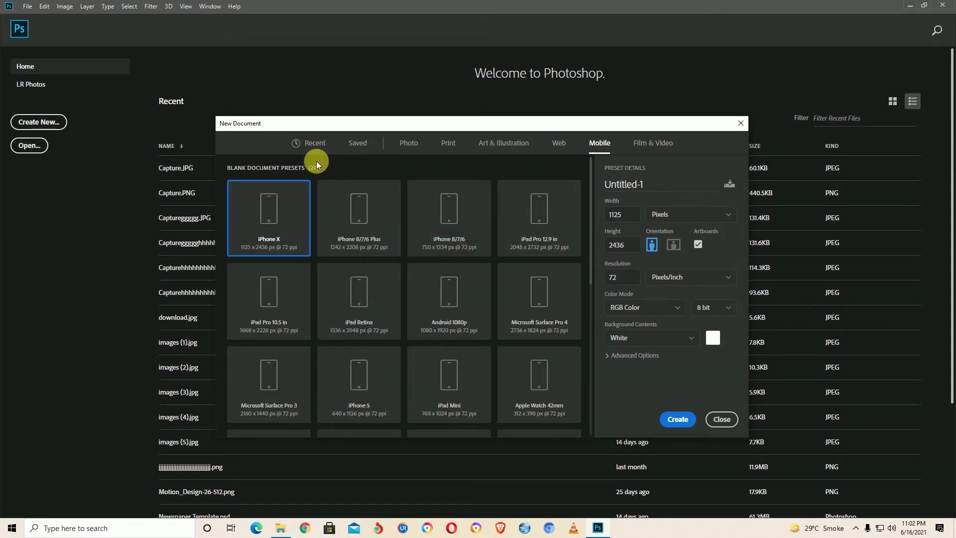
pyautogui.click(315, 148)
pyautogui.press('Escape')
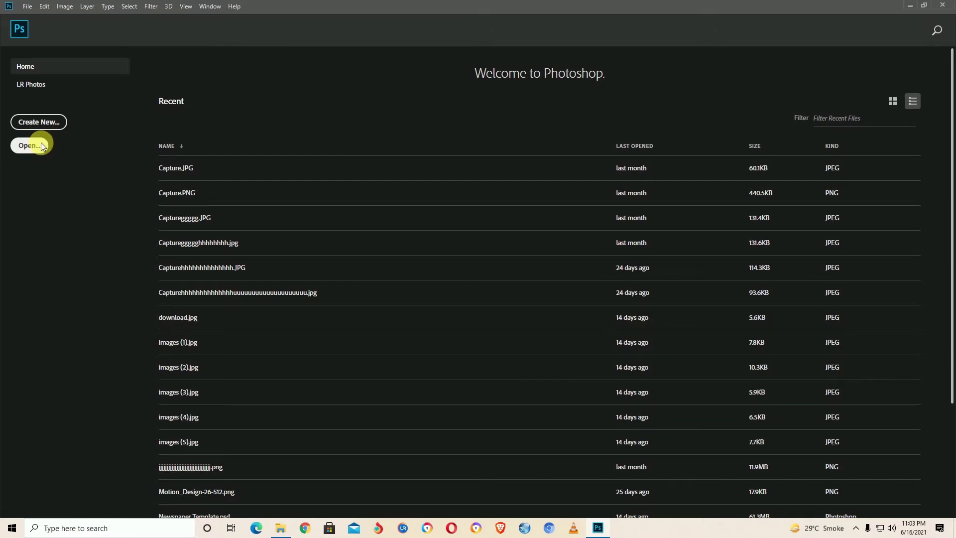
# - Browse the Downloads folder in the Open dialog, then cancel without opening anything
pyautogui.click(42, 145)
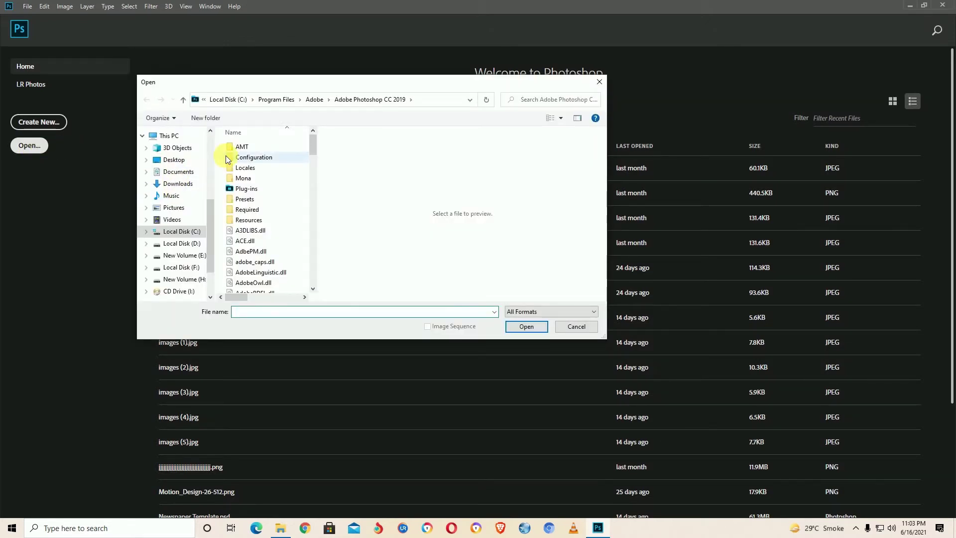
pyautogui.moveTo(255, 86); pyautogui.dragTo(266, 88)
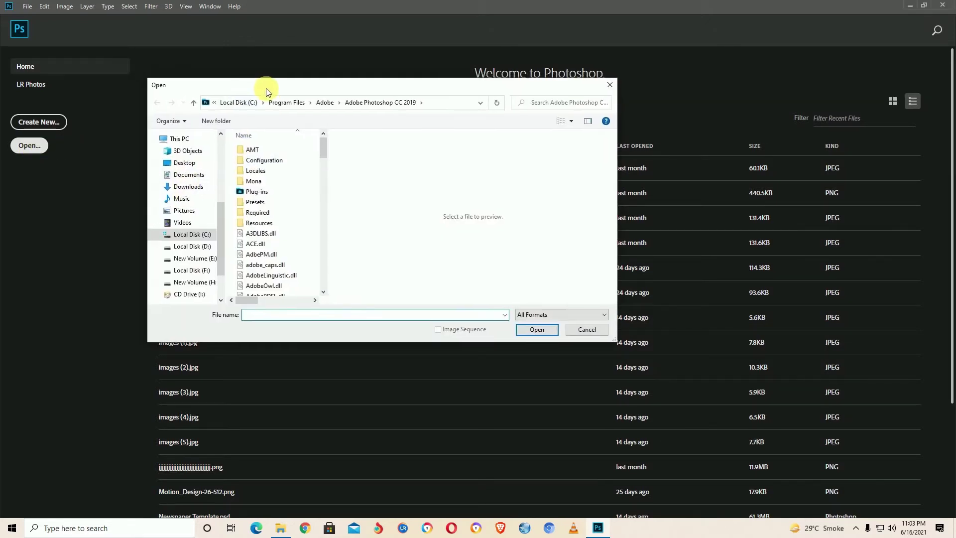
pyautogui.click(182, 190)
pyautogui.scroll(-3, 247, 209)
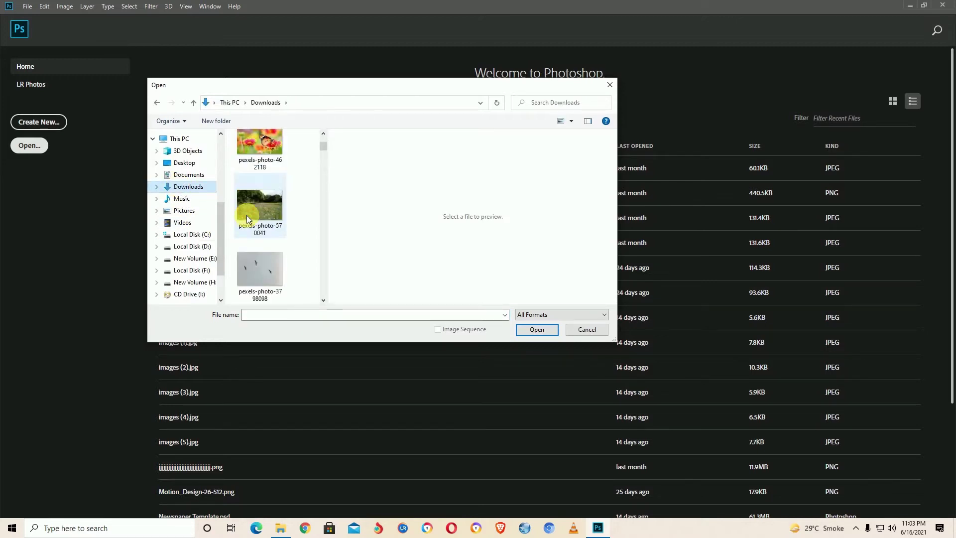
pyautogui.scroll(2, 247, 215)
pyautogui.scroll(2, 246, 215)
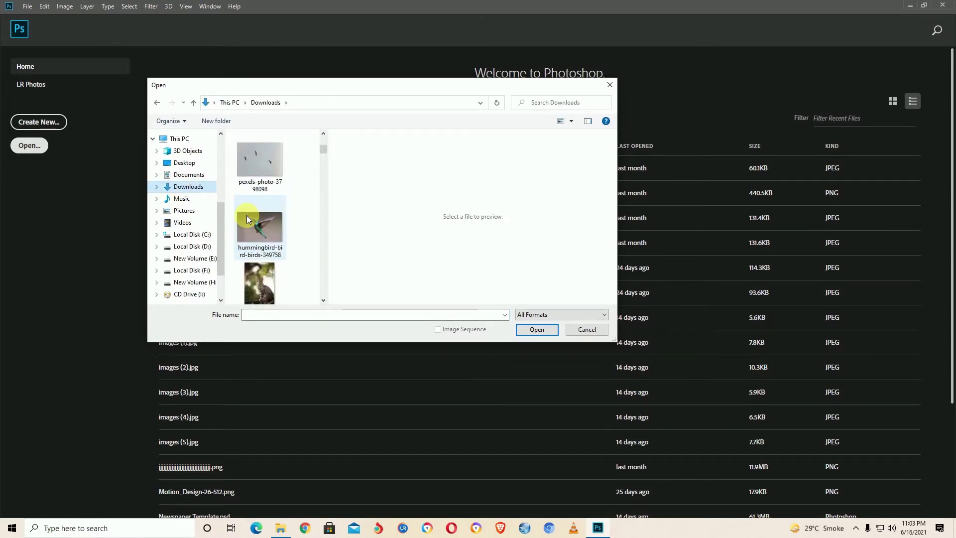
pyautogui.click(585, 330)
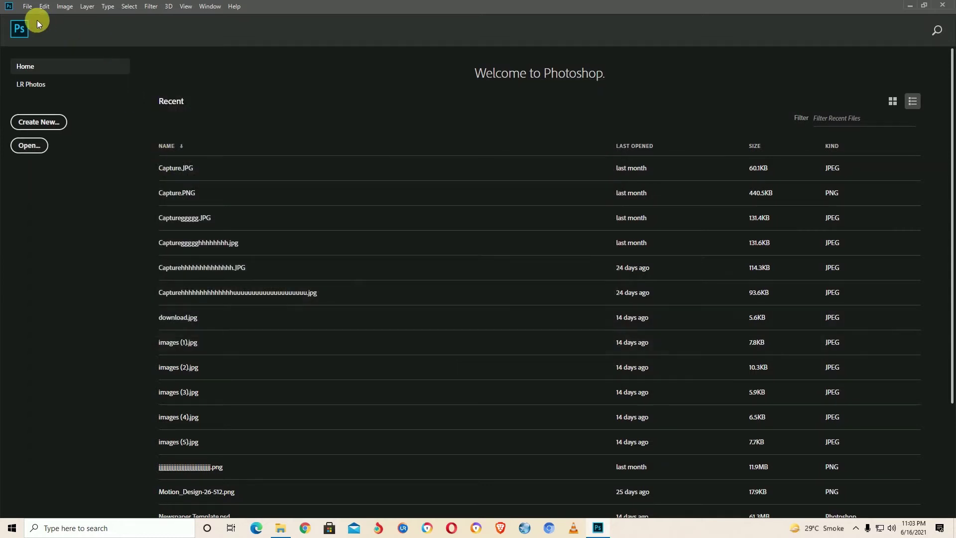
# - Open the meadow and butterfly JPEGs from Downloads via File > Open
pyautogui.click(27, 7)
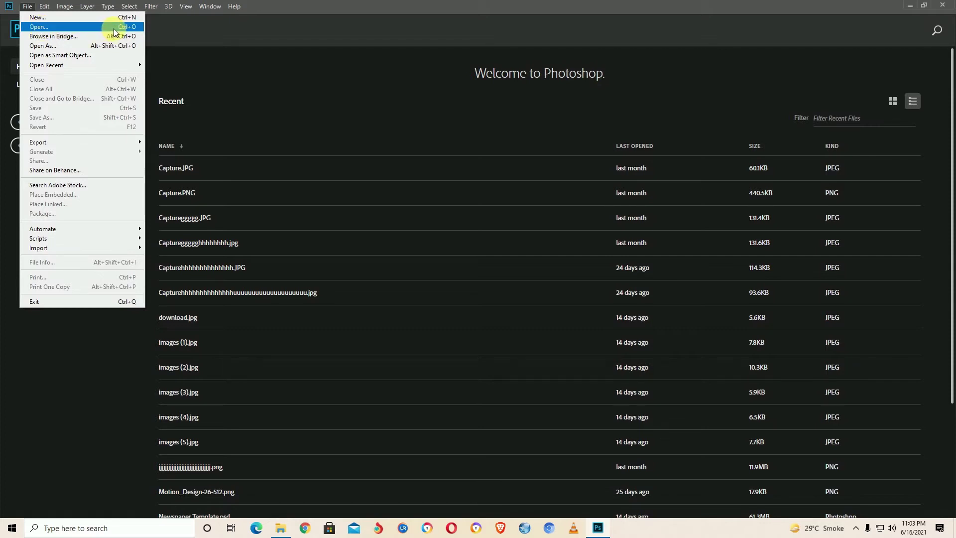
pyautogui.click(44, 28)
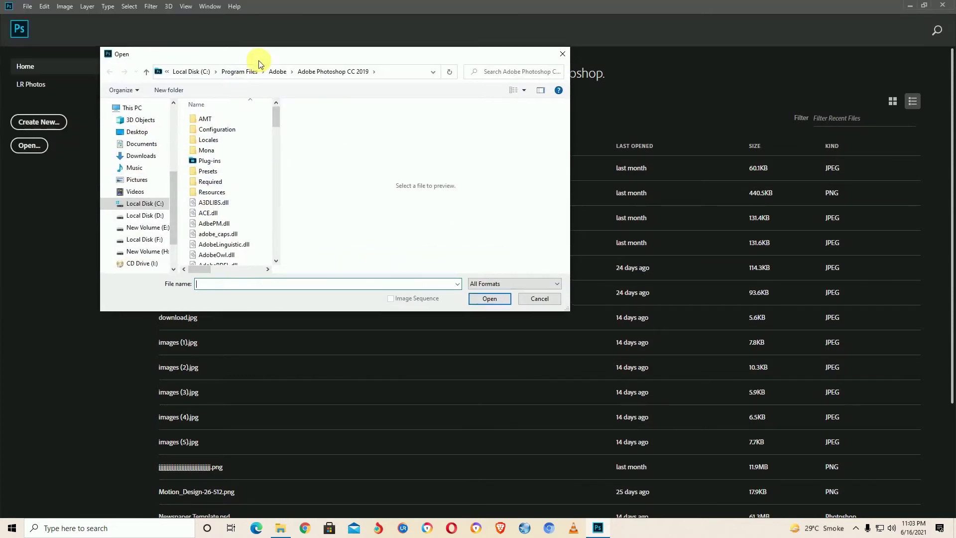
pyautogui.click(142, 155)
pyautogui.scroll(-3, 239, 177)
pyautogui.scroll(-2, 219, 189)
pyautogui.scroll(-2, 219, 193)
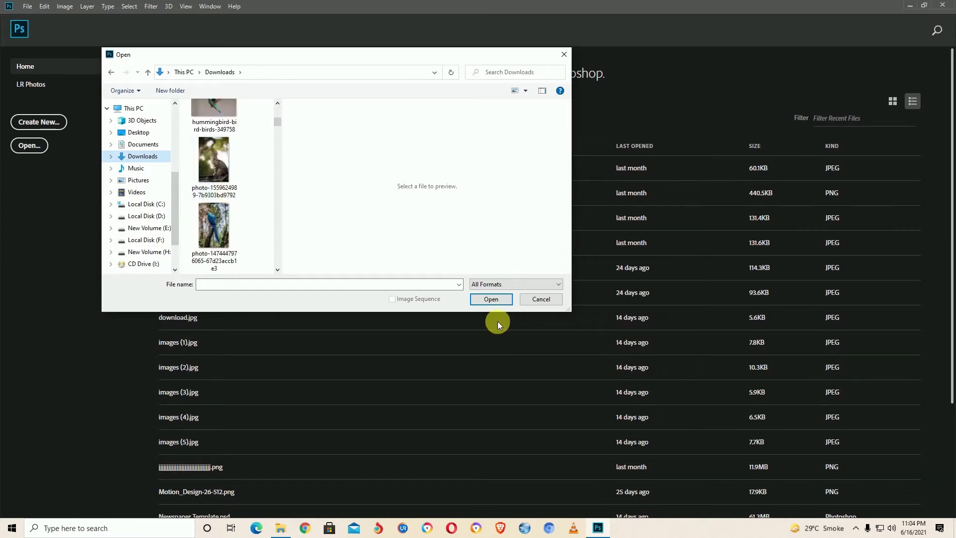
pyautogui.click(542, 298)
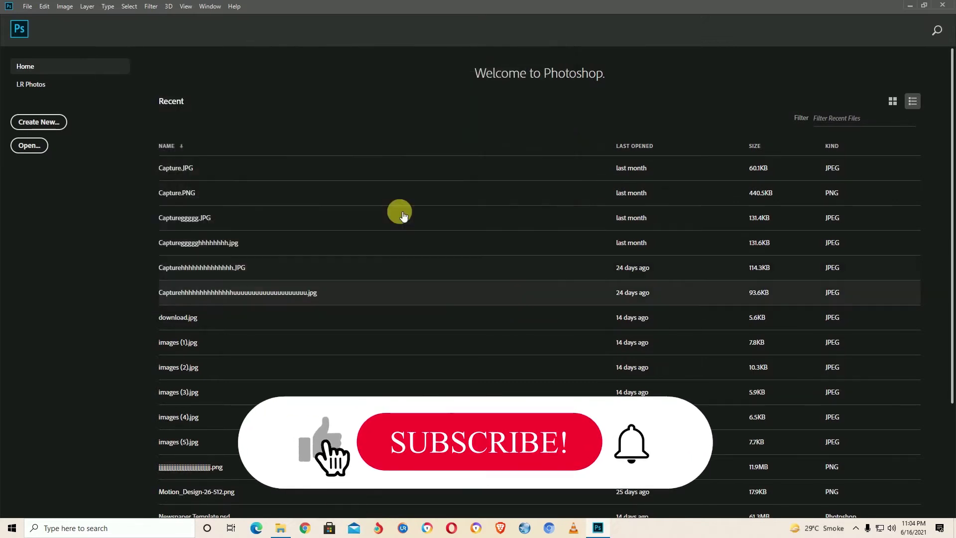
pyautogui.click(30, 146)
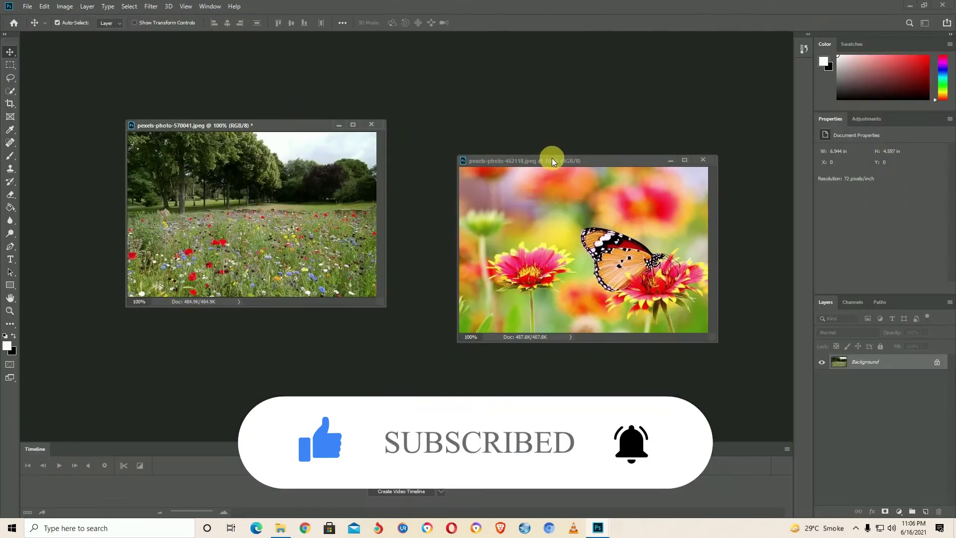
pyautogui.moveTo(551, 158); pyautogui.dragTo(528, 131)
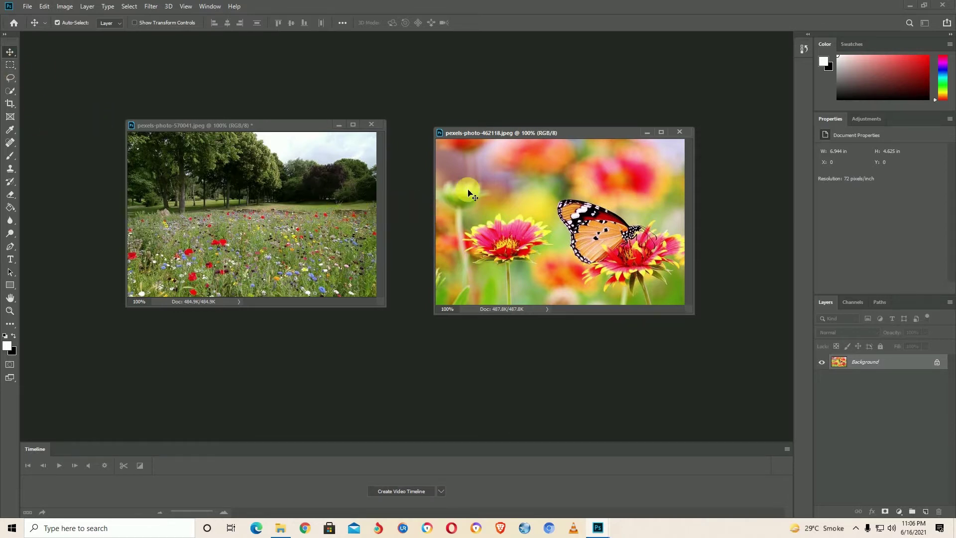
# - Copy the butterfly photo into the meadow document, move it lower, and close the butterfly file
pyautogui.moveTo(261, 195); pyautogui.dragTo(219, 199)
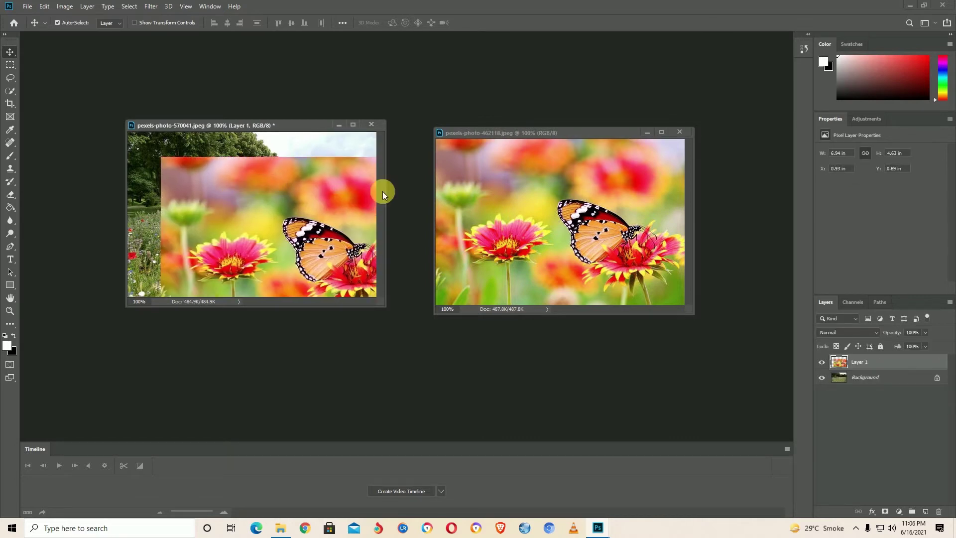
pyautogui.moveTo(383, 191); pyautogui.dragTo(285, 220)
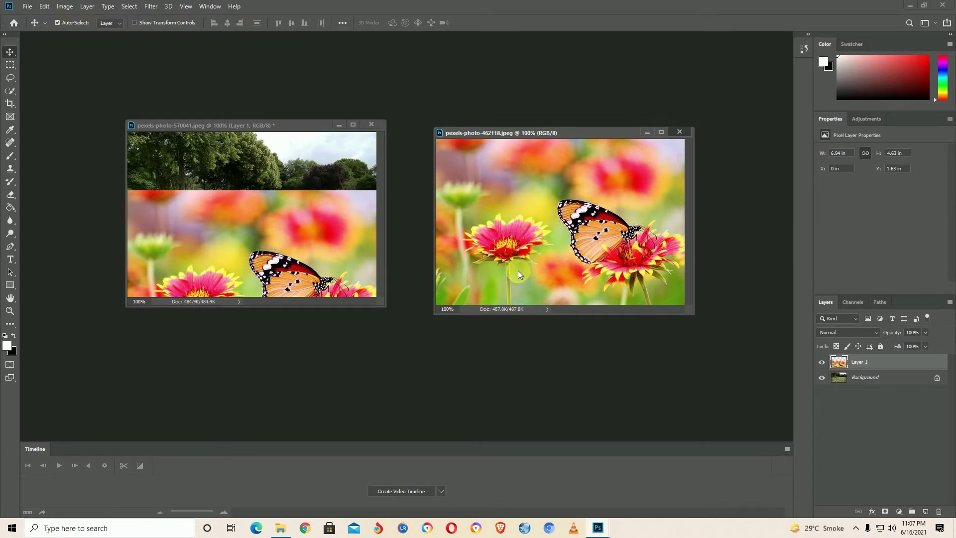
pyautogui.hotkey('ctrl', 'w')
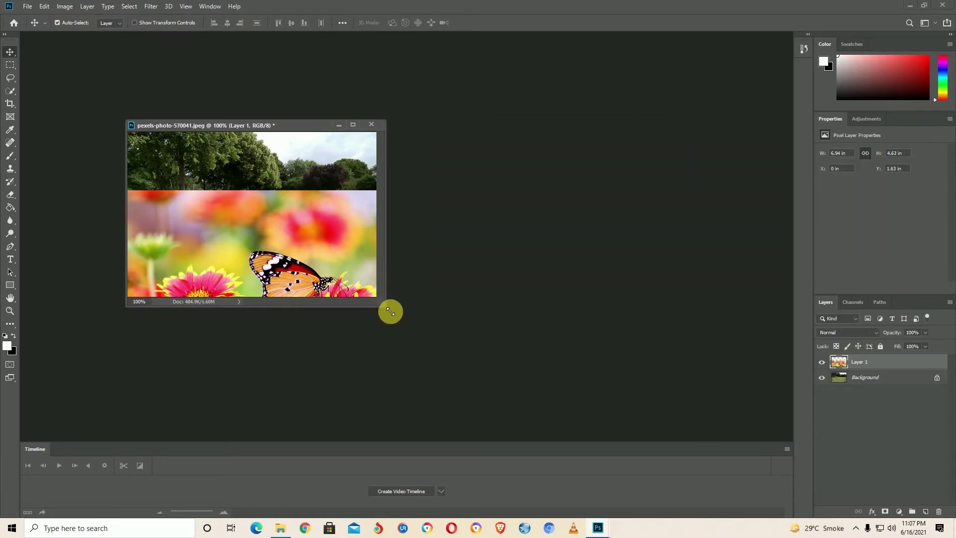
# - Enlarge the meadow document window and zoom in on the canvas
pyautogui.moveTo(388, 308); pyautogui.dragTo(631, 395)
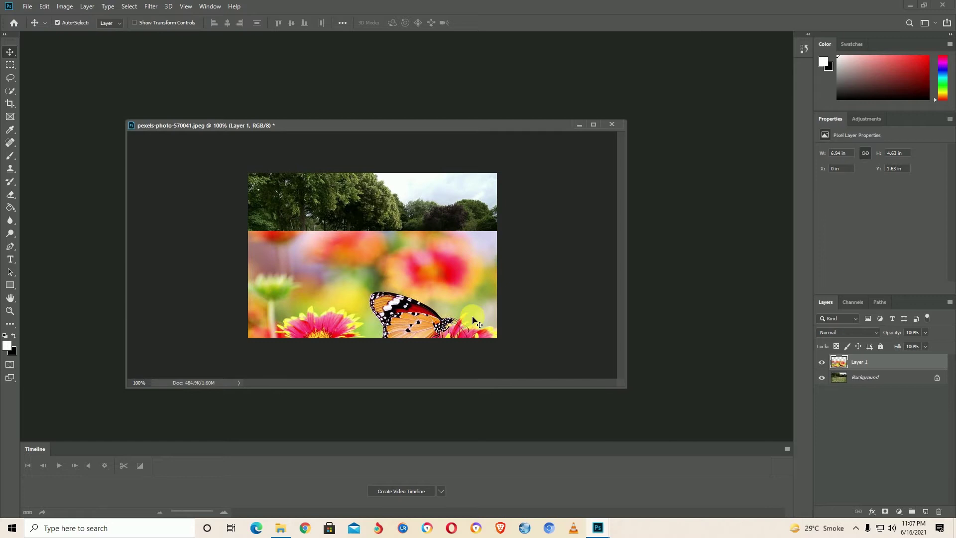
pyautogui.scroll(2, 473, 320)
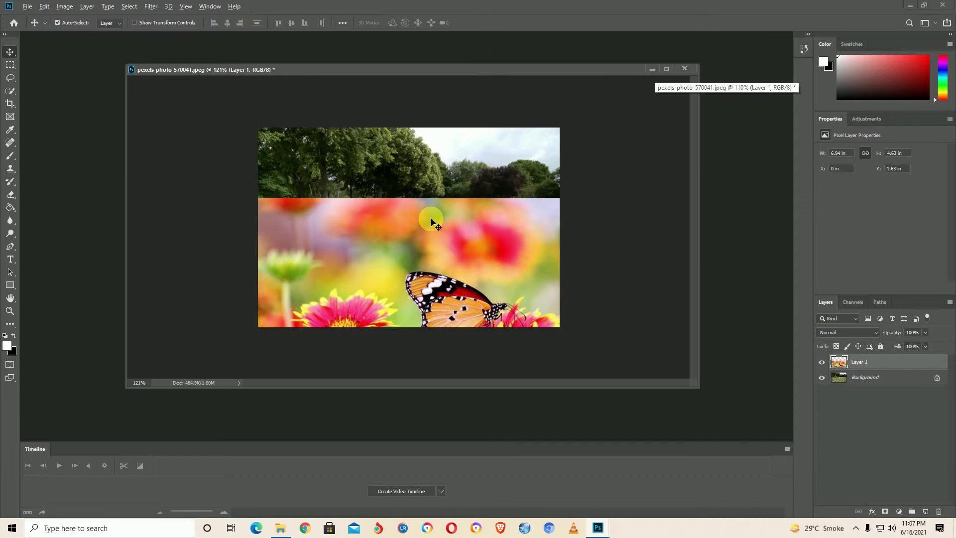
pyautogui.scroll(2, 431, 221)
pyautogui.scroll(-2, 431, 221)
pyautogui.scroll(1, 431, 221)
pyautogui.scroll(-1, 431, 222)
pyautogui.scroll(2, 431, 222)
pyautogui.scroll(1, 431, 222)
pyautogui.scroll(-1, 431, 222)
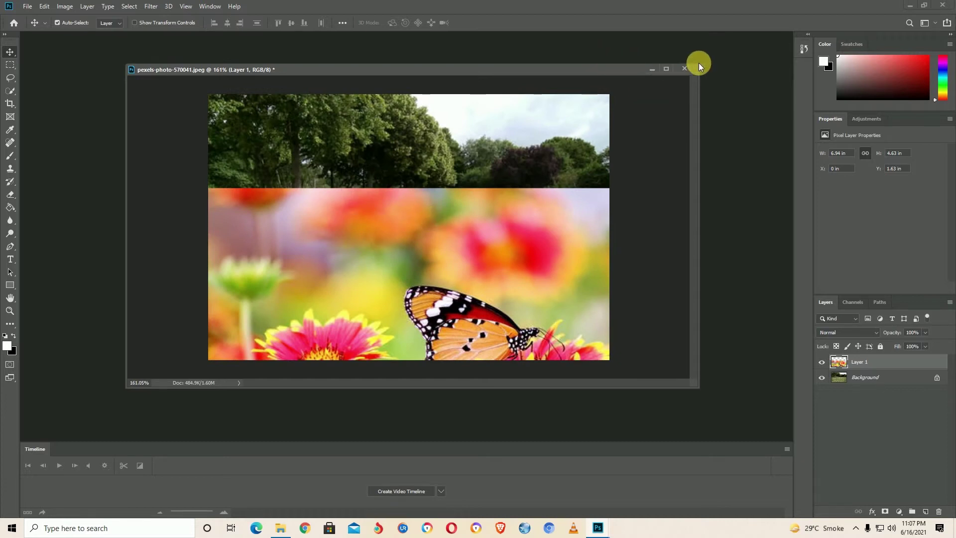
pyautogui.scroll(1, 438, 230)
# - Scale the butterfly layer down to about 83%, then enlarge it to fill the whole canvas
pyautogui.moveTo(438, 231); pyautogui.dragTo(426, 188)
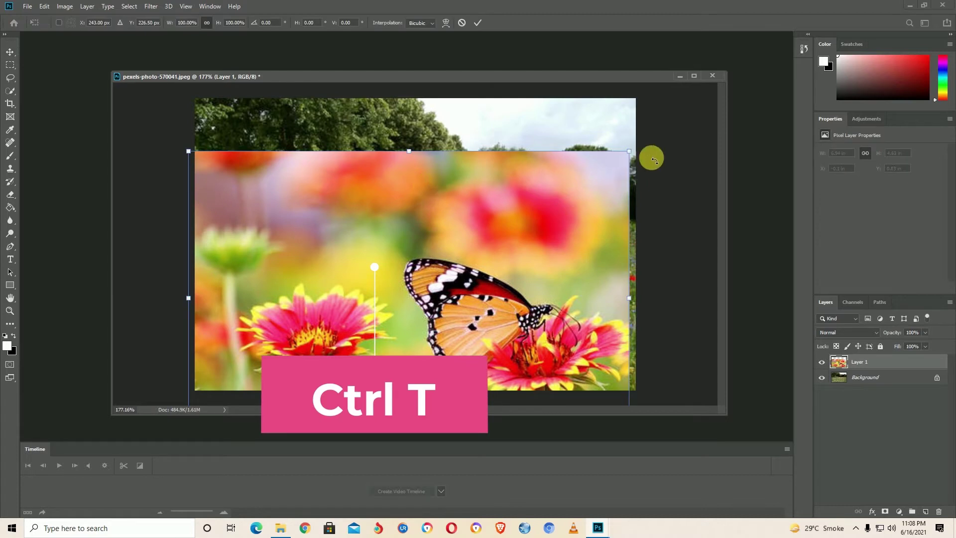
pyautogui.moveTo(629, 153)
pyautogui.mouseDown()
pyautogui.moveTo(434, 282)
pyautogui.moveTo(562, 198)
pyautogui.moveTo(552, 204)
pyautogui.mouseUp()
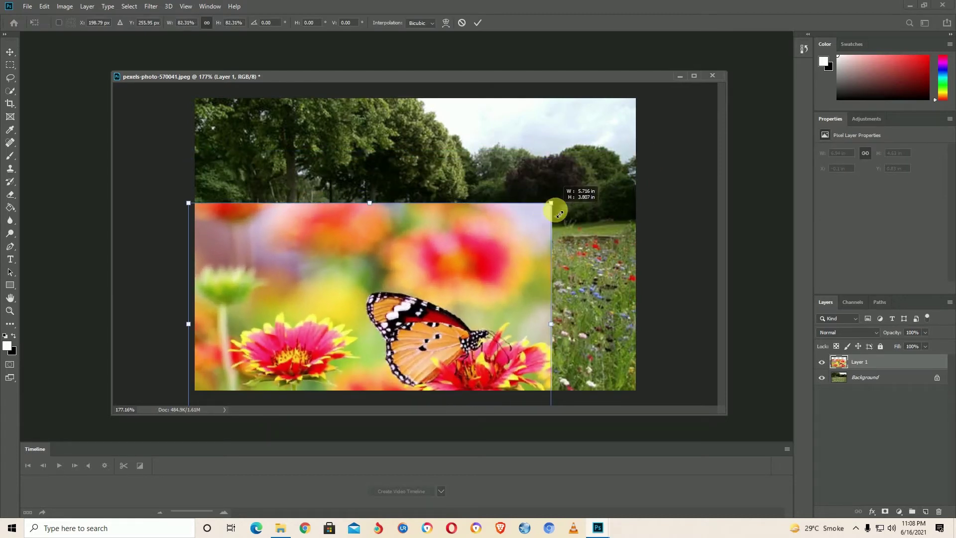
pyautogui.click(128, 6)
pyautogui.moveTo(427, 246); pyautogui.dragTo(433, 192)
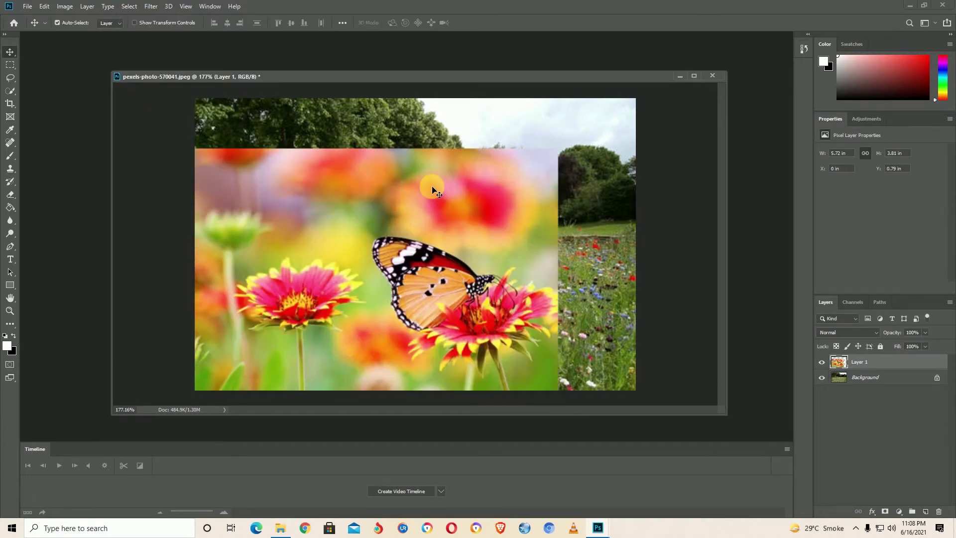
pyautogui.hotkey('ctrl', 't')
pyautogui.moveTo(558, 148); pyautogui.dragTo(643, 101)
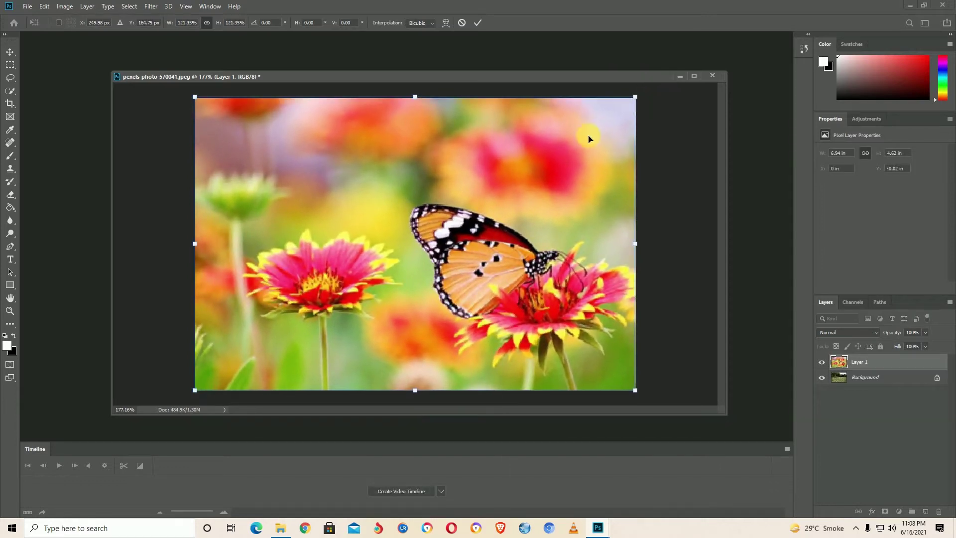
pyautogui.click(138, 222)
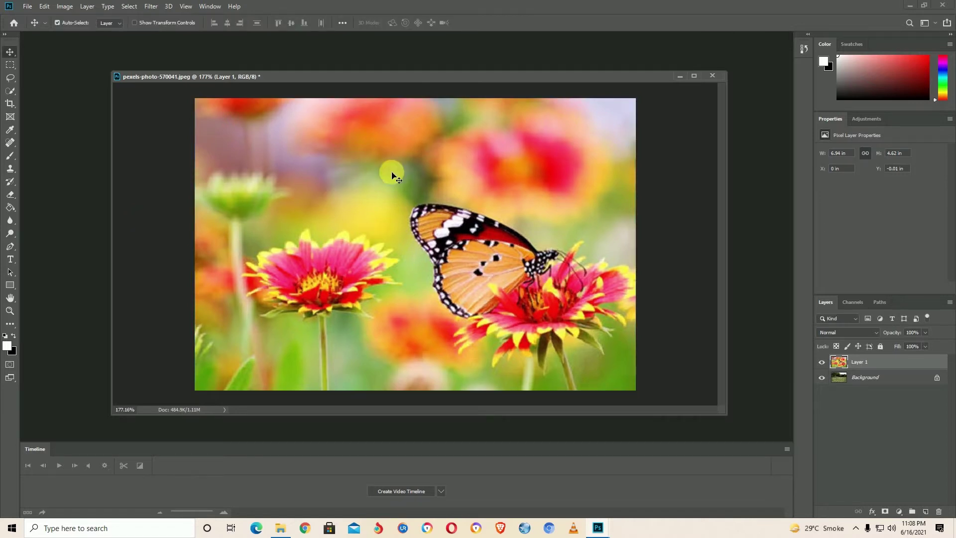
# - Select the Background layer and then Layer 1 to check the stacking order
pyautogui.click(843, 369)
pyautogui.click(841, 378)
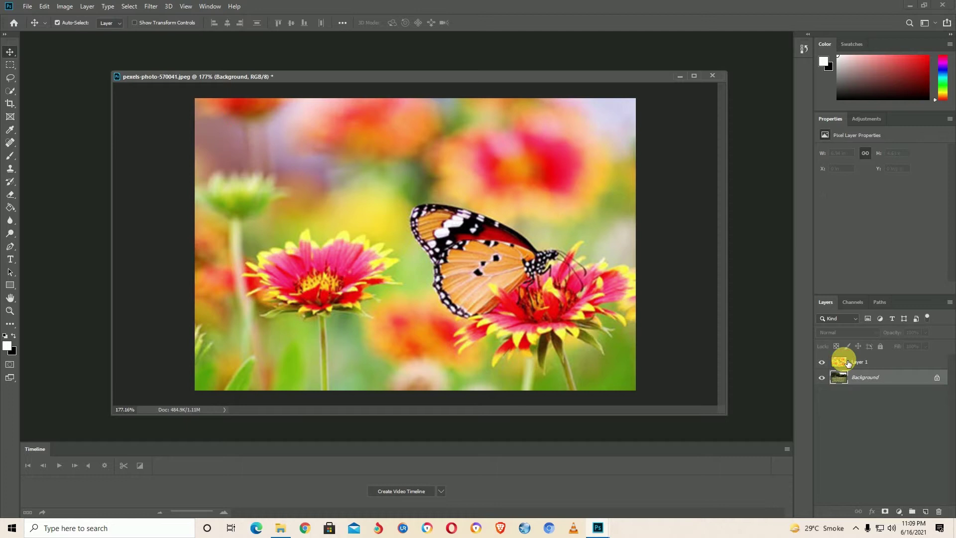
pyautogui.click(845, 362)
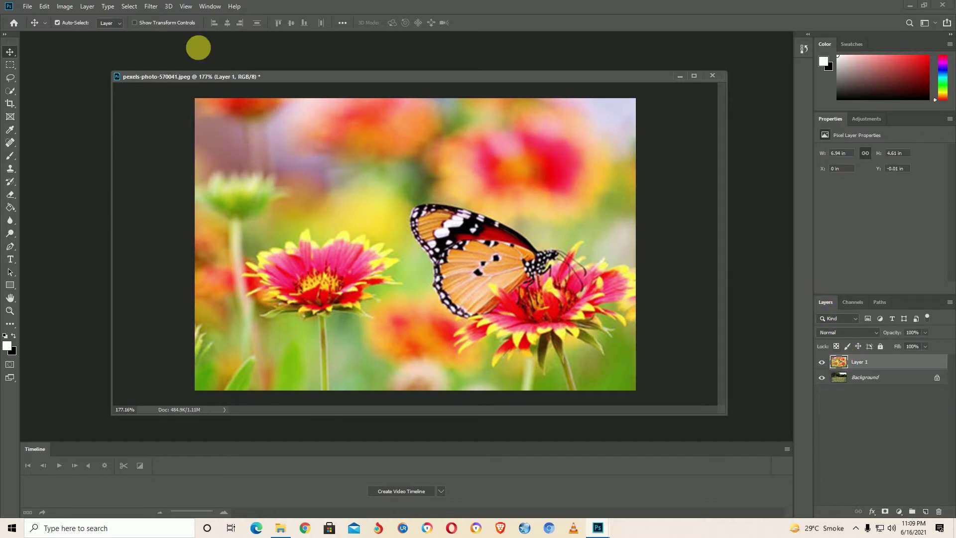
# - Toggle the Layers panel off and back on from the Window menu
pyautogui.click(210, 6)
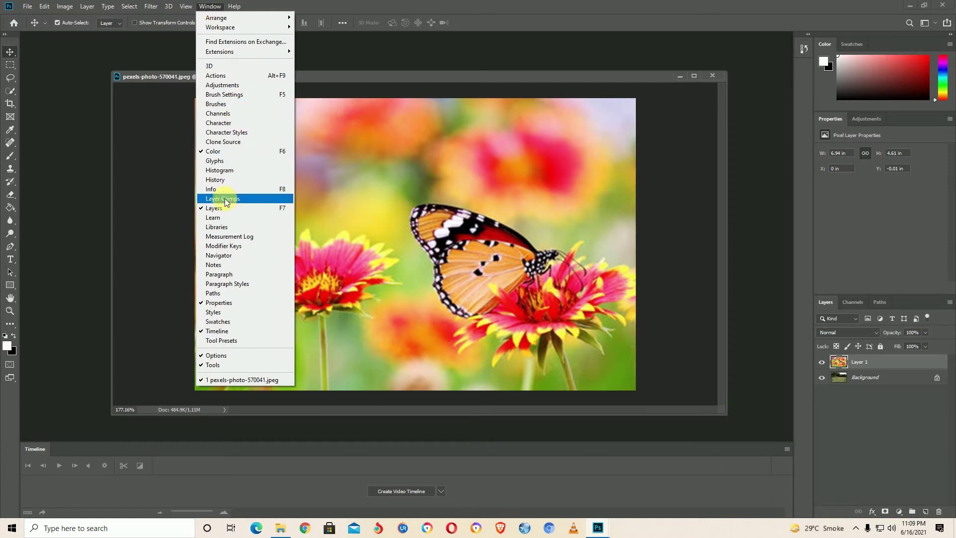
pyautogui.click(205, 209)
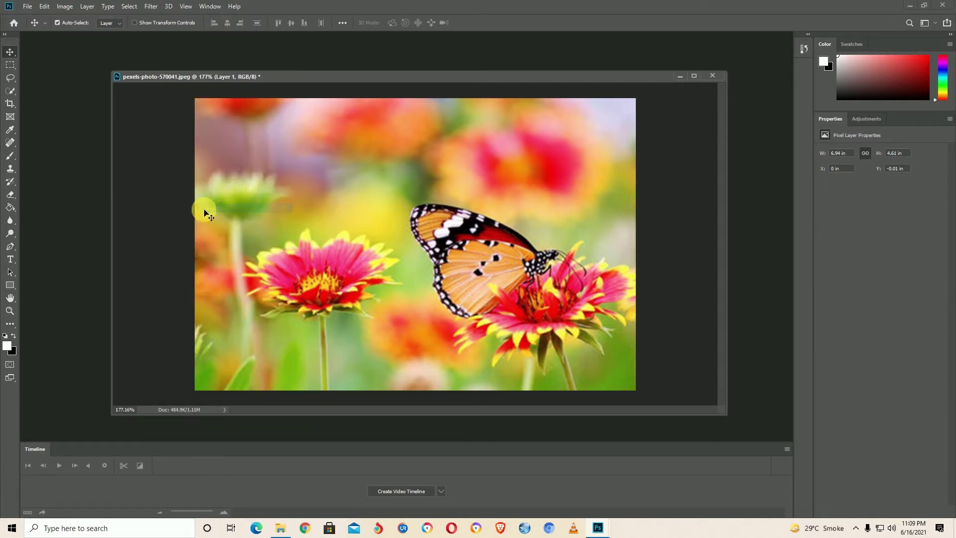
pyautogui.click(205, 7)
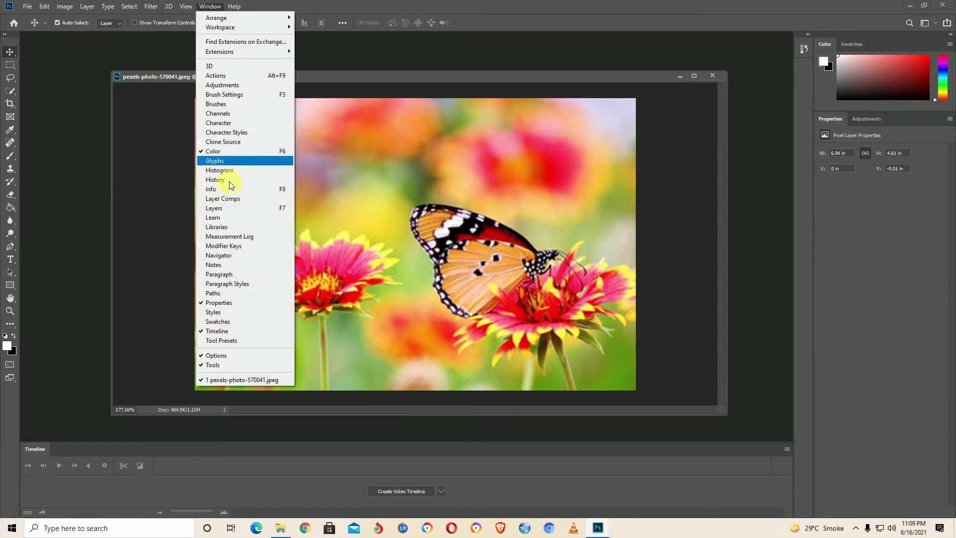
pyautogui.click(221, 209)
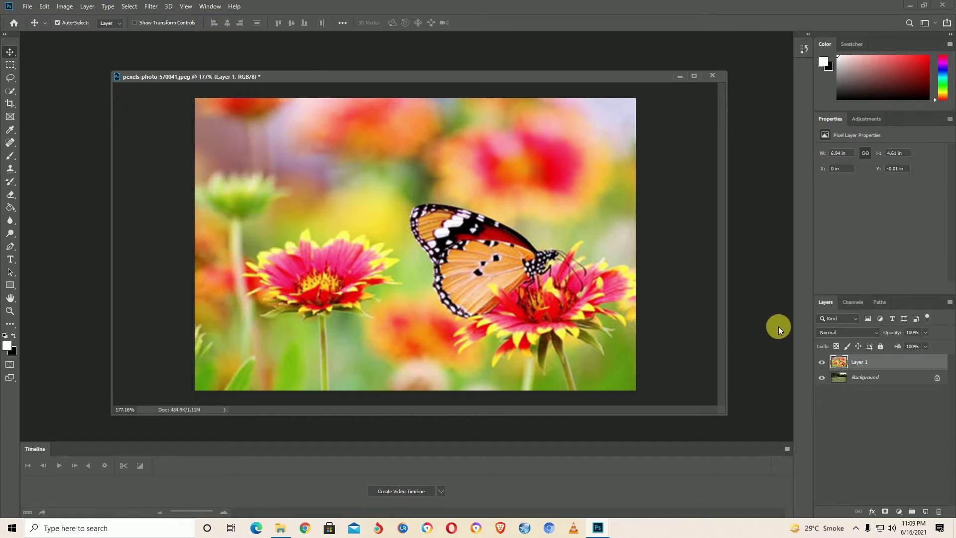
# - Select Background, reselect Layer 1, then hide Layer 1 to reveal the meadow
pyautogui.click(851, 382)
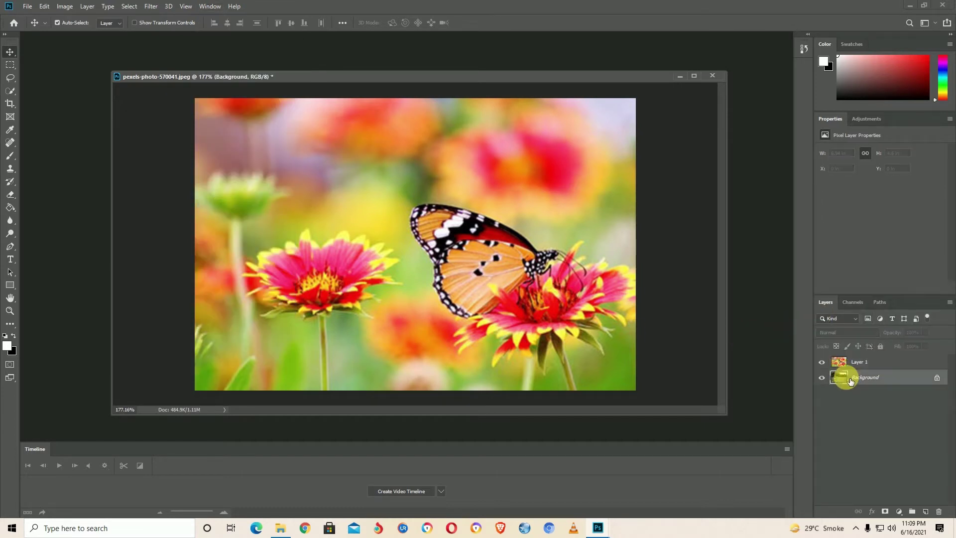
pyautogui.click(838, 363)
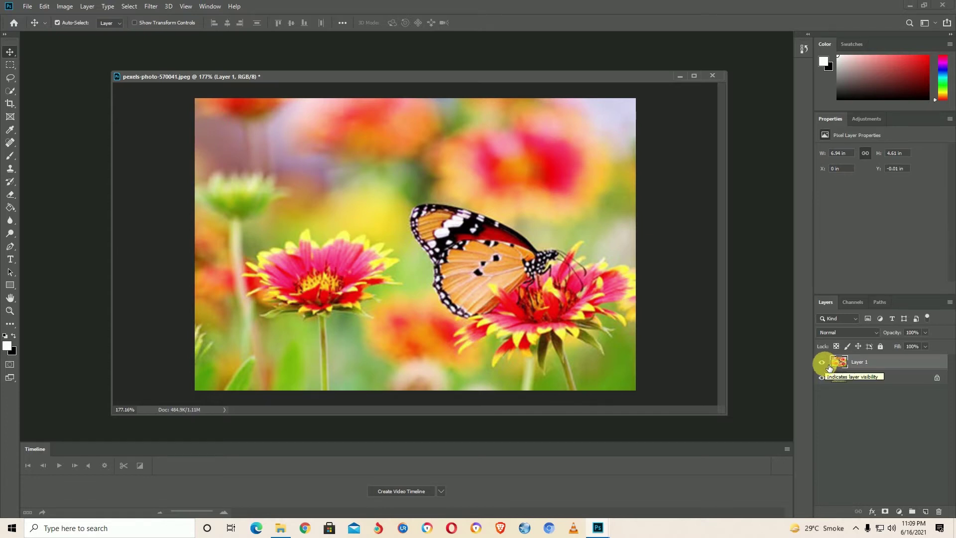
pyautogui.click(823, 363)
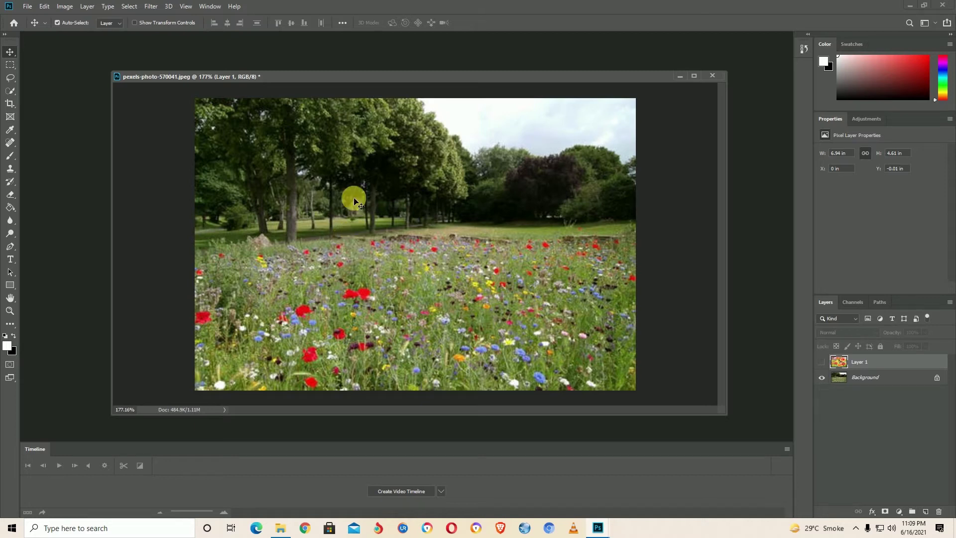
# - Show Layer 1 again and restack the meadow as Layer 0 above it, then select it
pyautogui.click(822, 362)
pyautogui.moveTo(846, 377)
pyautogui.mouseDown()
pyautogui.moveTo(847, 359)
pyautogui.moveTo(846, 391)
pyautogui.mouseUp()
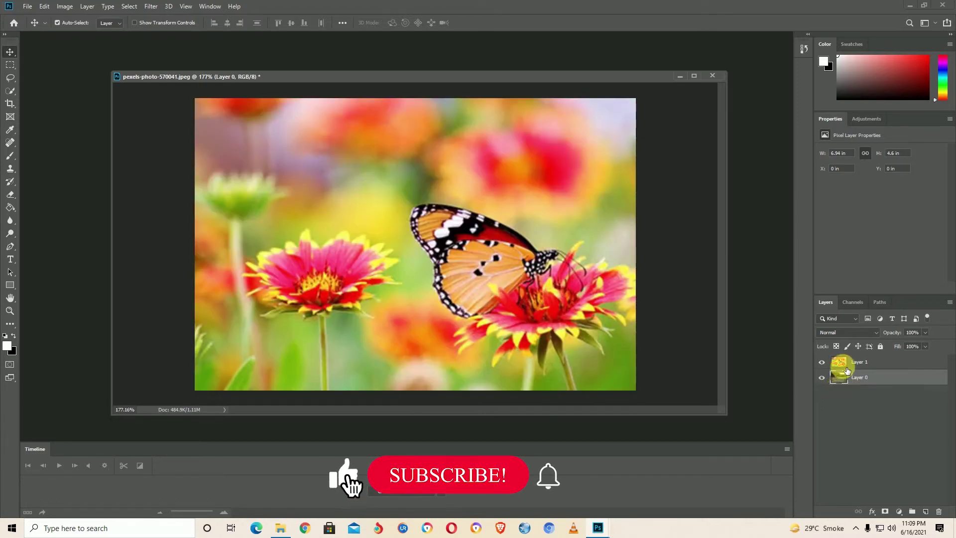
pyautogui.hotkey('ctrl', 'z')
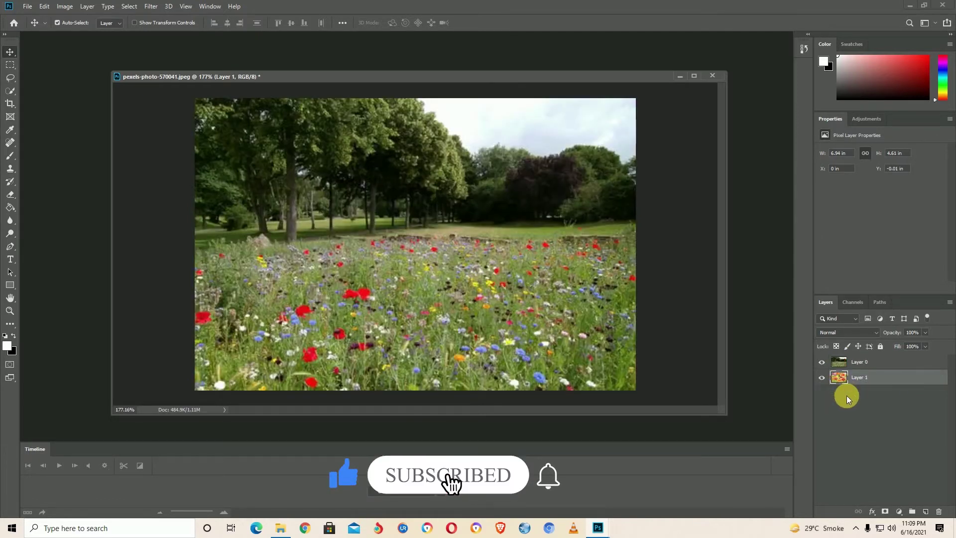
pyautogui.click(844, 394)
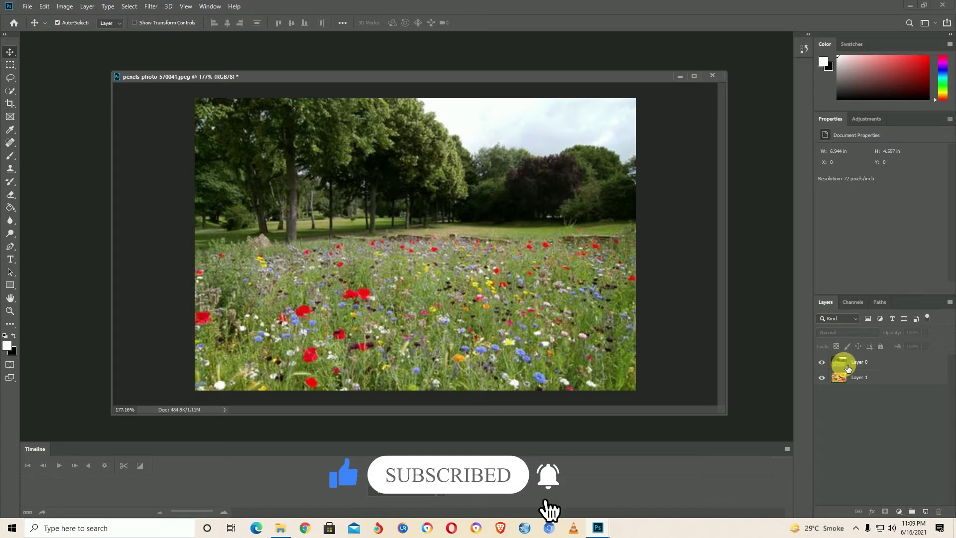
pyautogui.click(846, 368)
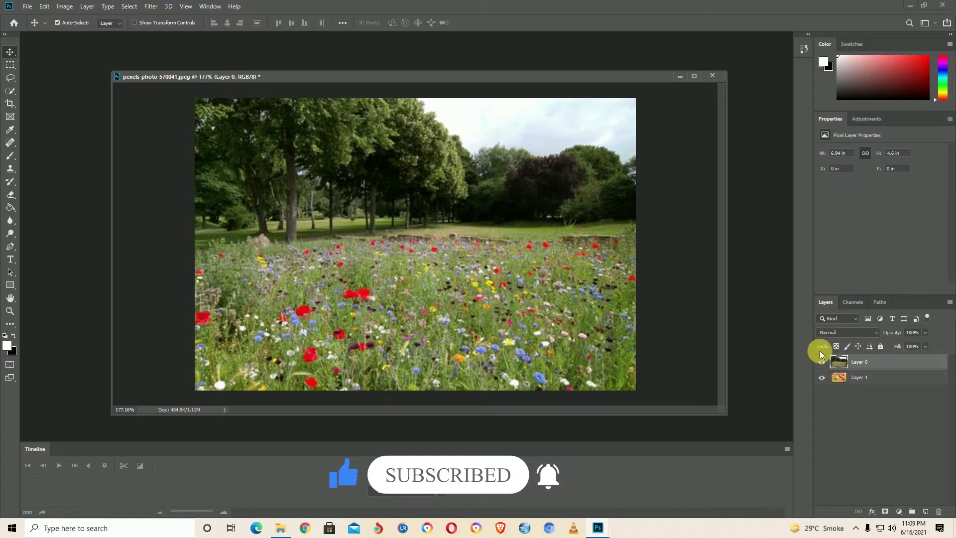
# - Lower Layer 0's opacity to 32% so the meadow blends with the butterfly
pyautogui.click(925, 333)
pyautogui.moveTo(925, 344); pyautogui.dragTo(892, 346)
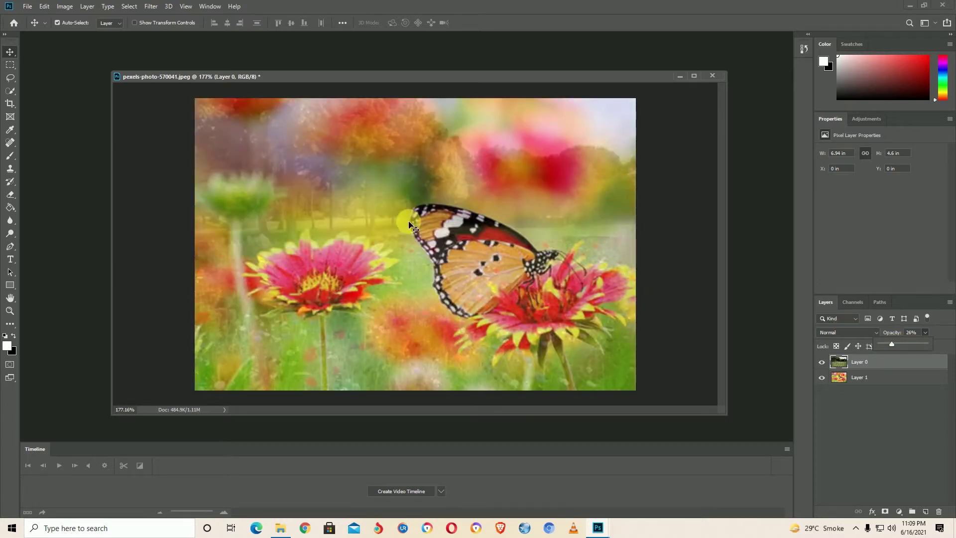
pyautogui.moveTo(902, 345)
pyautogui.mouseDown()
pyautogui.moveTo(911, 347)
pyautogui.moveTo(894, 346)
pyautogui.mouseUp()
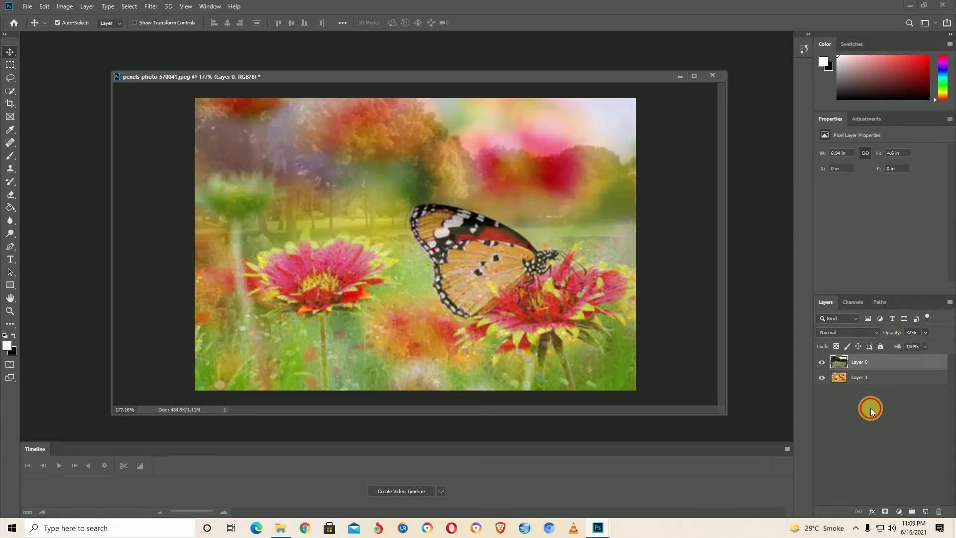
pyautogui.moveTo(849, 381); pyautogui.dragTo(851, 385)
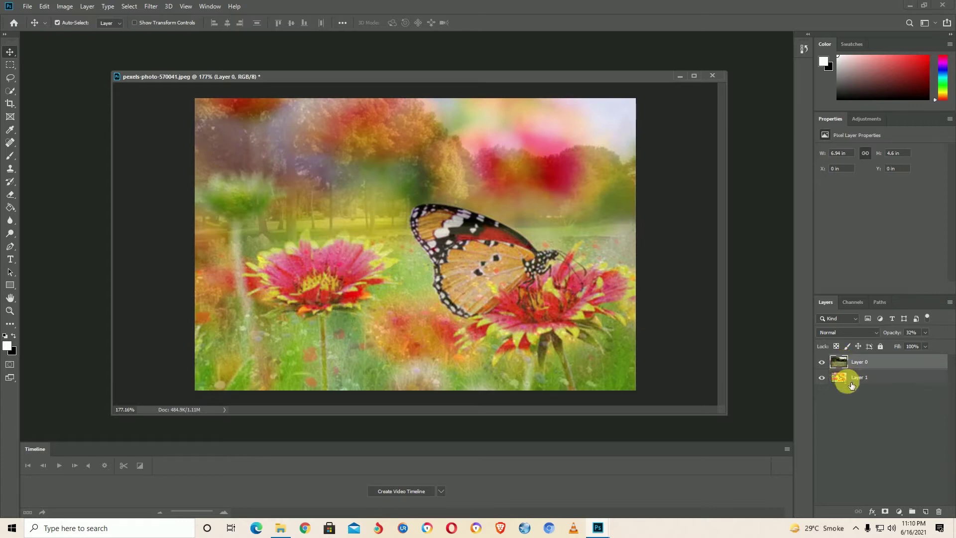
pyautogui.click(847, 383)
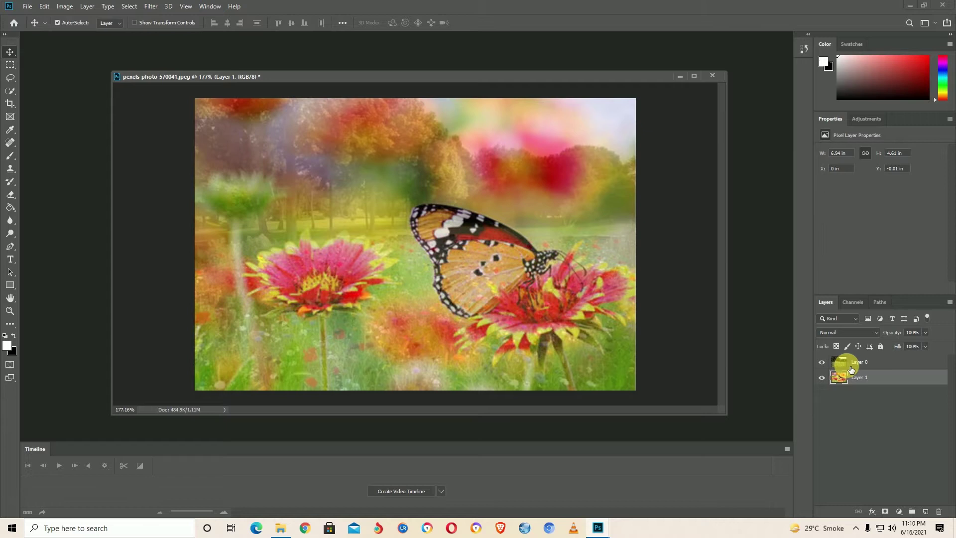
pyautogui.click(846, 382)
pyautogui.click(846, 362)
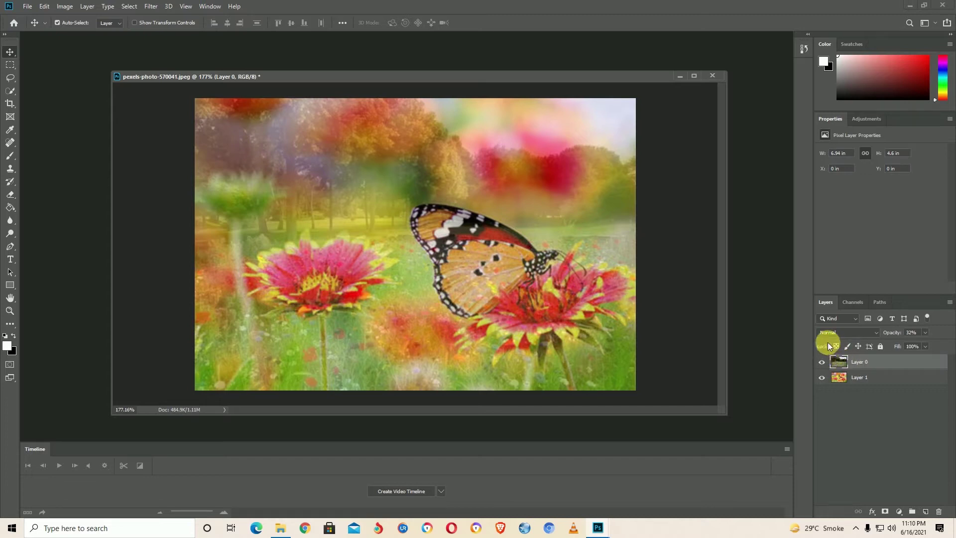
# - Switch the meadow layer's blend mode to Screen and compare the other modes
pyautogui.click(853, 332)
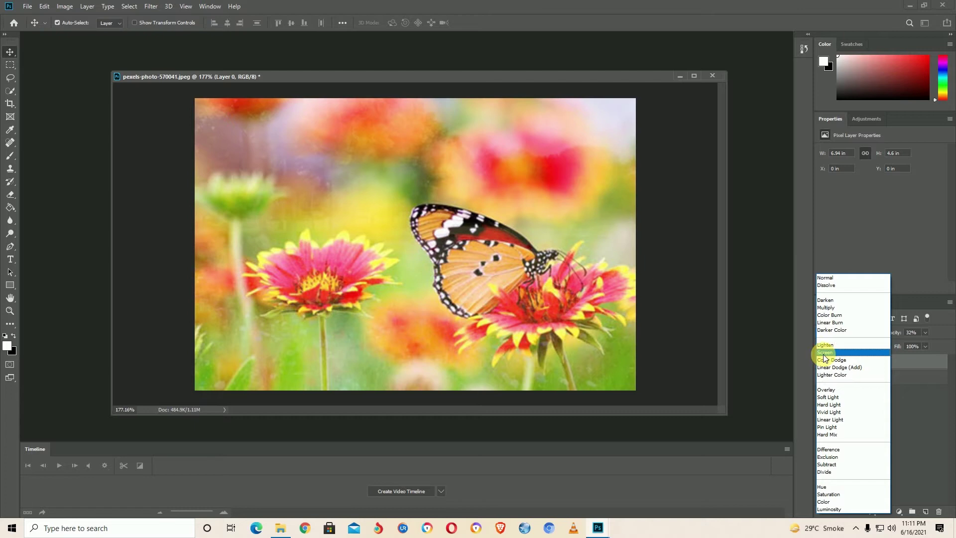
pyautogui.click(825, 353)
pyautogui.click(841, 331)
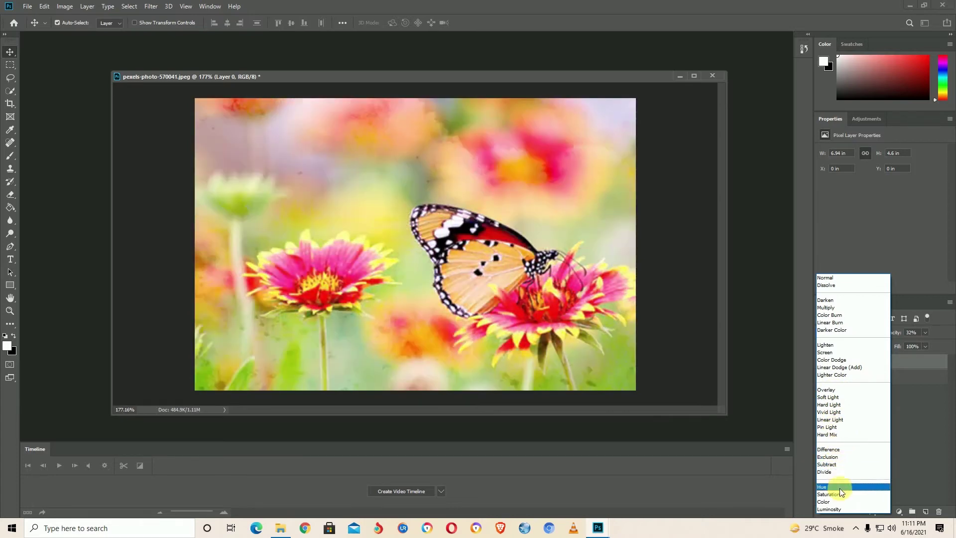
pyautogui.press('Escape')
# - Select Layer 1, then deselect all layers
pyautogui.moveTo(849, 382); pyautogui.dragTo(848, 378)
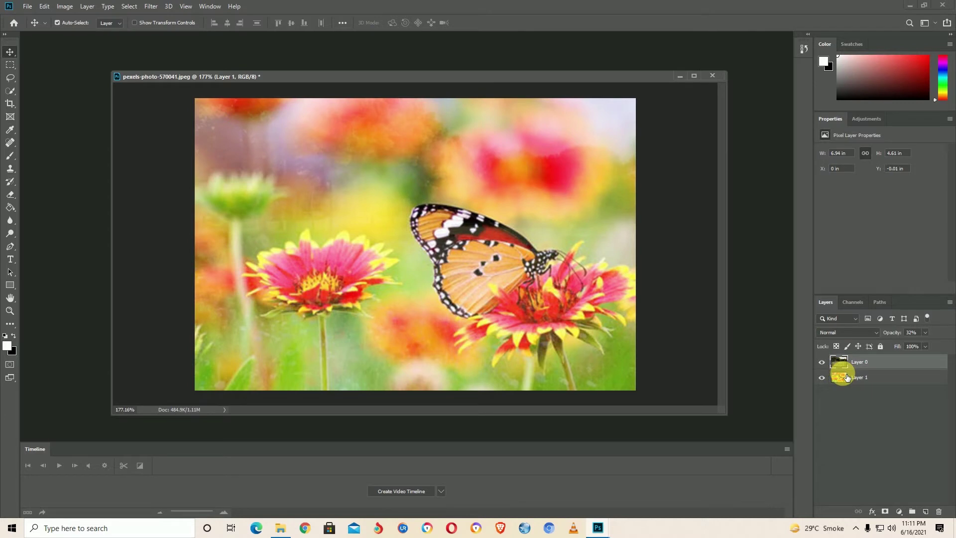
pyautogui.click(848, 378)
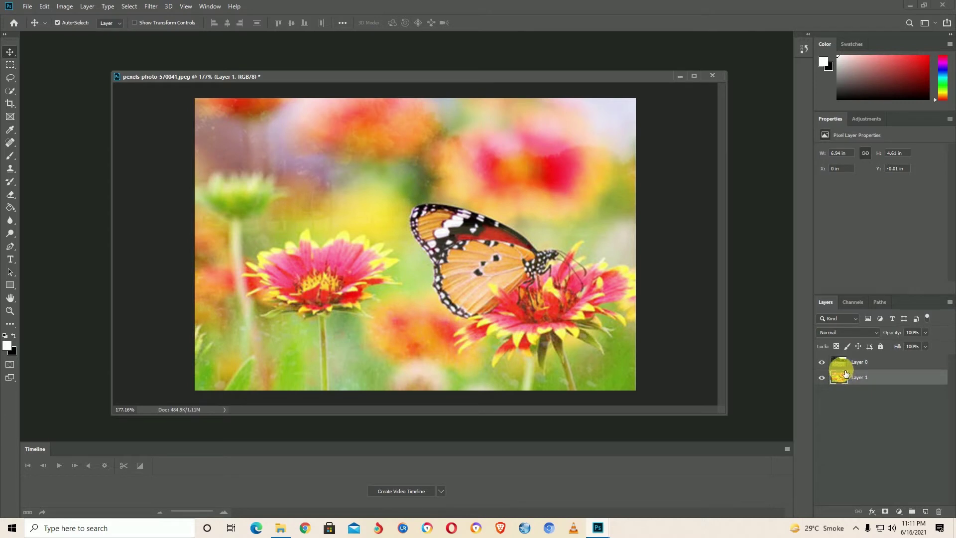
pyautogui.click(848, 417)
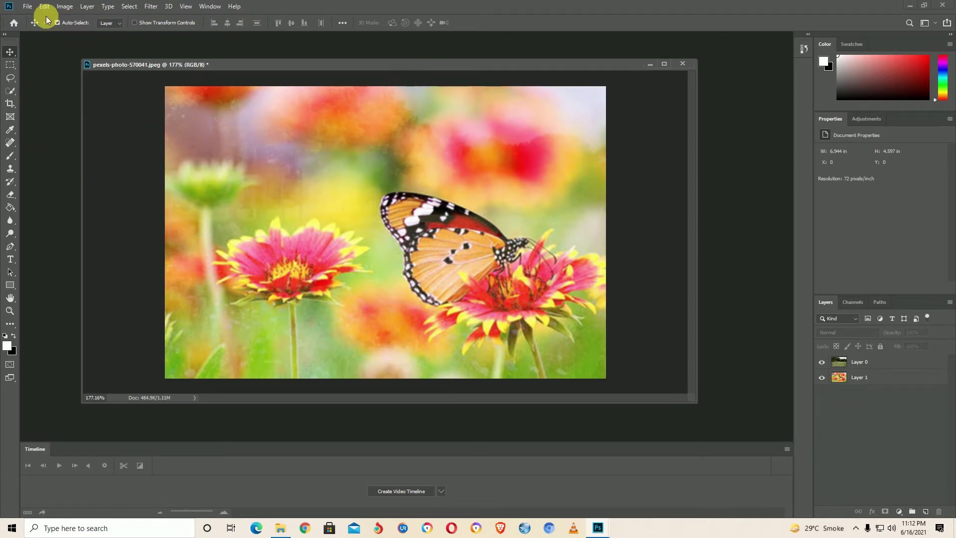
# - Open the blue smoke photo and float it in its own window
pyautogui.click(27, 6)
pyautogui.click(45, 24)
pyautogui.scroll(-3, 129, 180)
pyautogui.scroll(-3, 130, 180)
pyautogui.click(123, 191)
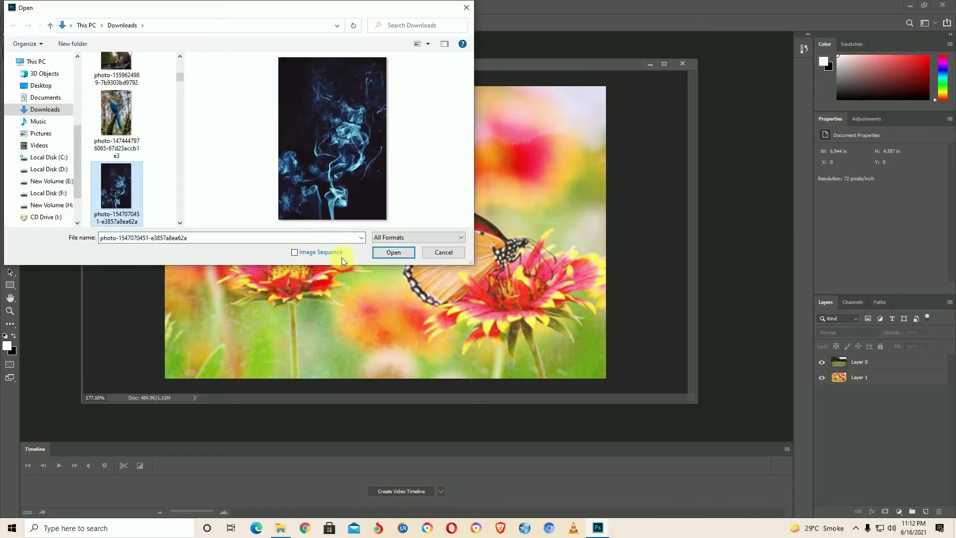
pyautogui.click(409, 254)
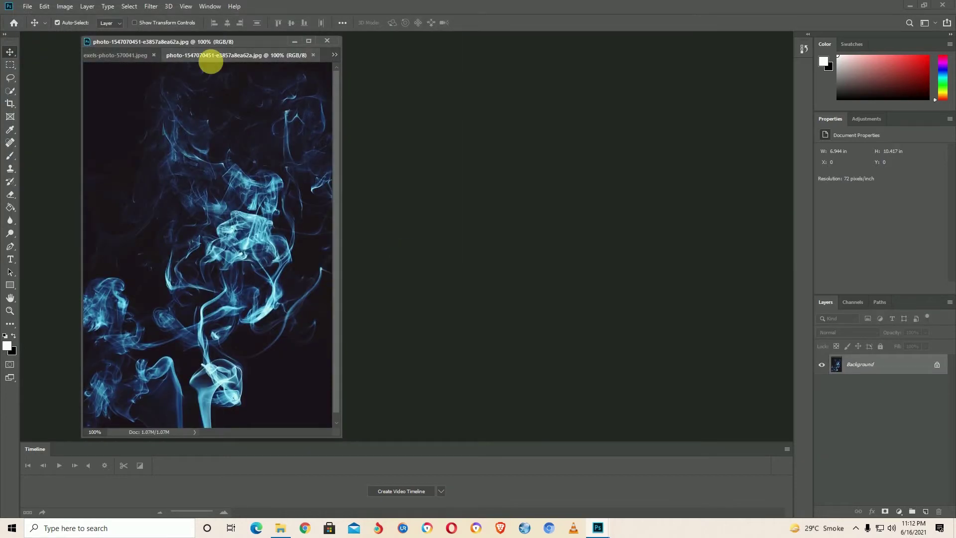
pyautogui.moveTo(231, 62); pyautogui.dragTo(430, 88)
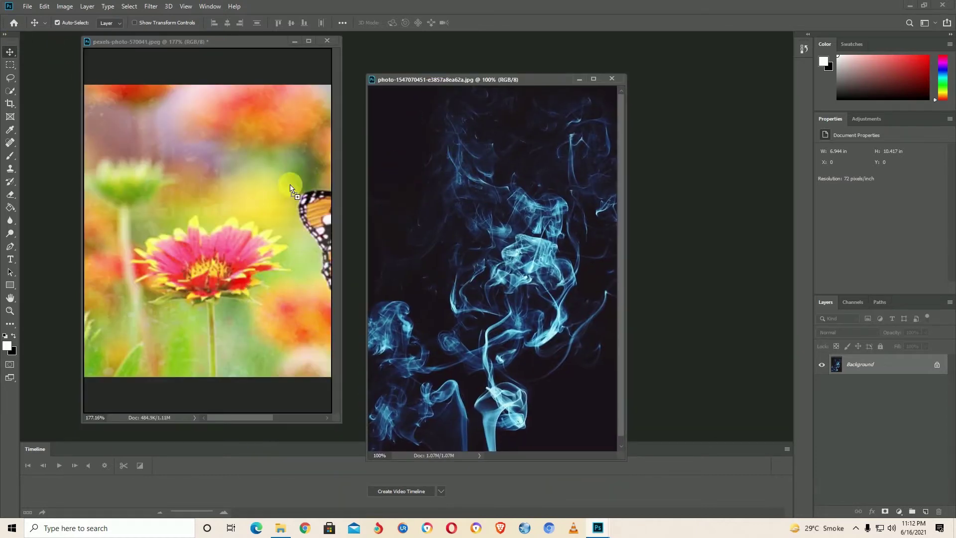
# - Copy the smoke image into the butterfly document as Layer 2 and move it down-right
pyautogui.moveTo(450, 162); pyautogui.dragTo(246, 180)
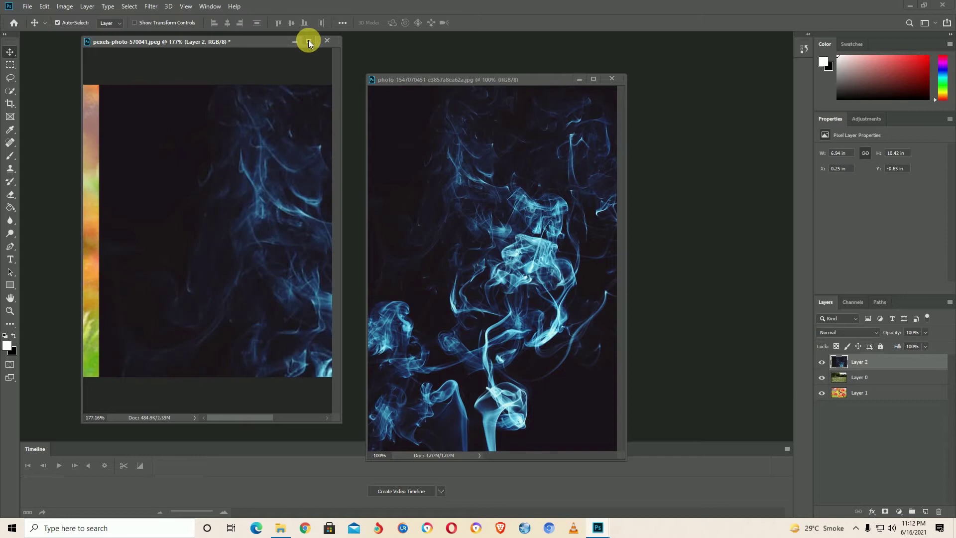
pyautogui.click(308, 43)
pyautogui.moveTo(561, 130); pyautogui.dragTo(526, 249)
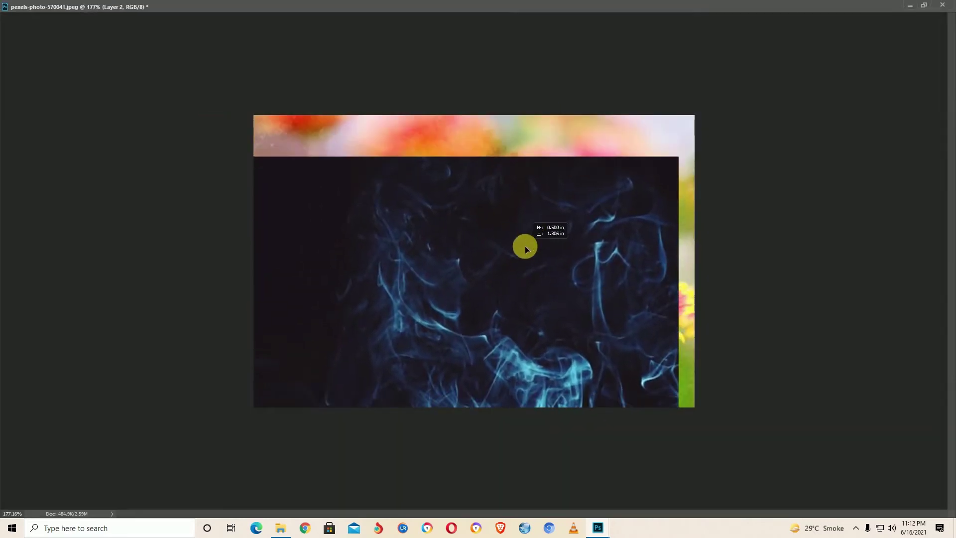
# - Free-transform the smoke layer (Layer 2): scale, move and rotate it to cover the butterfly photo, then commit
pyautogui.hotkey('ctrl', 't')
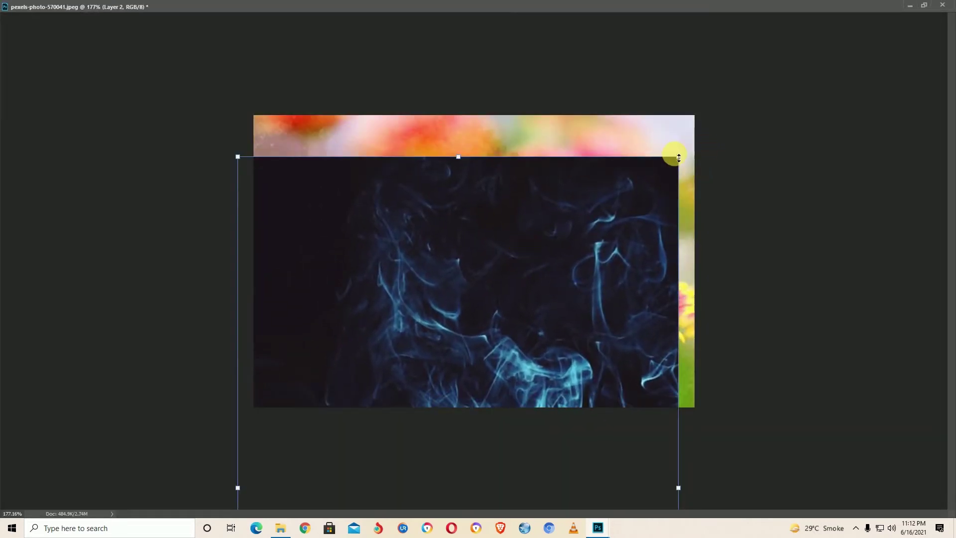
pyautogui.moveTo(683, 162); pyautogui.dragTo(519, 138)
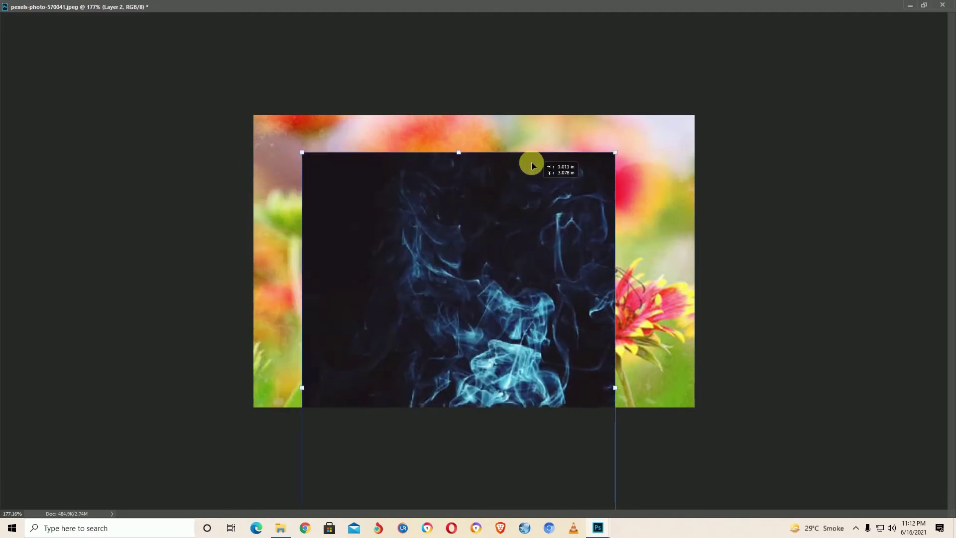
pyautogui.moveTo(600, 104); pyautogui.dragTo(504, 246)
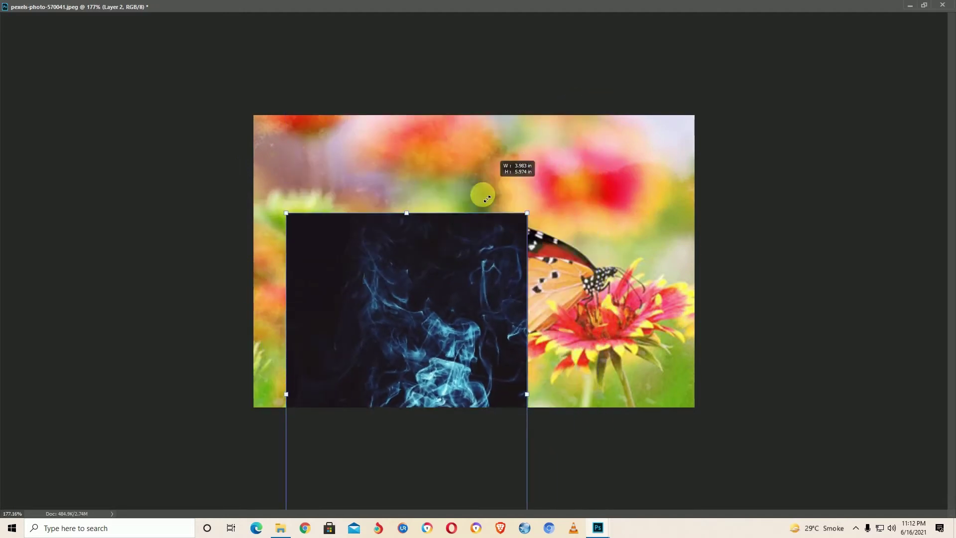
pyautogui.moveTo(397, 340)
pyautogui.mouseDown()
pyautogui.moveTo(546, 185)
pyautogui.moveTo(475, 208)
pyautogui.mouseUp()
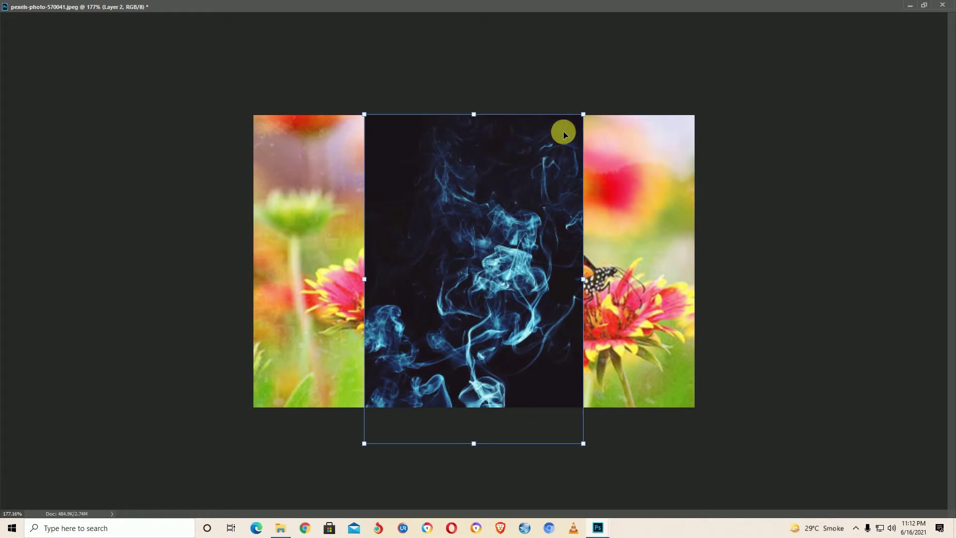
pyautogui.moveTo(589, 116); pyautogui.dragTo(561, 145)
pyautogui.moveTo(468, 186); pyautogui.dragTo(480, 182)
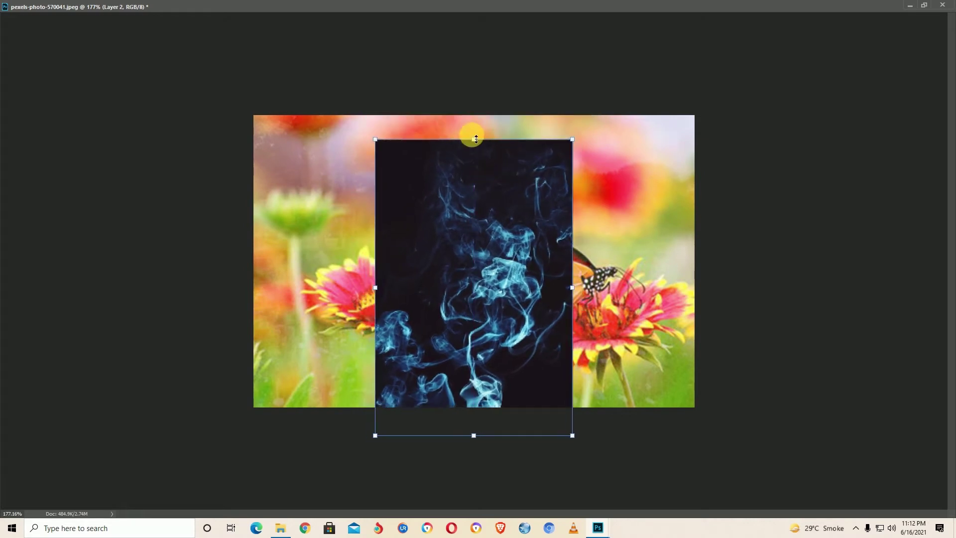
pyautogui.moveTo(477, 136)
pyautogui.mouseDown()
pyautogui.moveTo(505, 139)
pyautogui.moveTo(485, 133)
pyautogui.mouseUp()
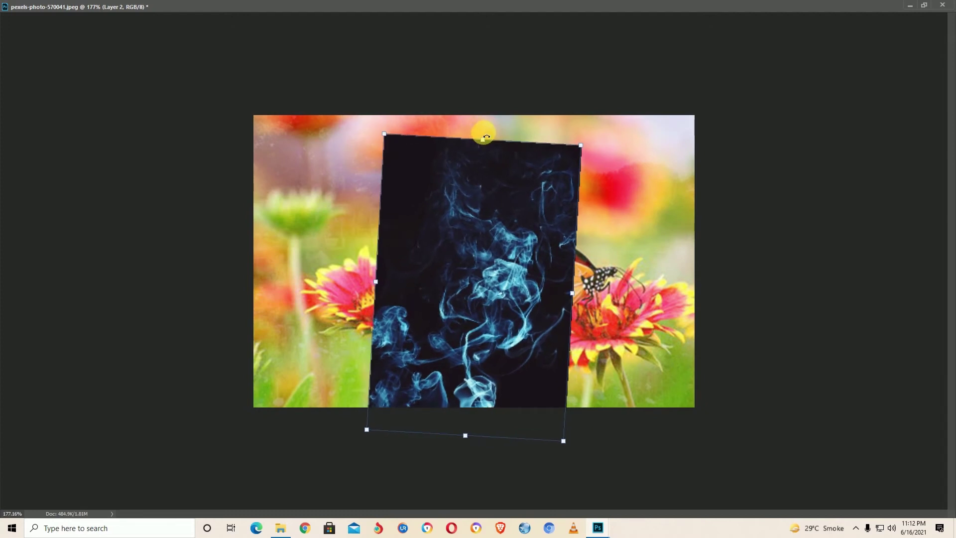
pyautogui.moveTo(487, 135)
pyautogui.mouseDown()
pyautogui.moveTo(516, 162)
pyautogui.moveTo(378, 214)
pyautogui.moveTo(437, 189)
pyautogui.moveTo(468, 190)
pyautogui.mouseUp()
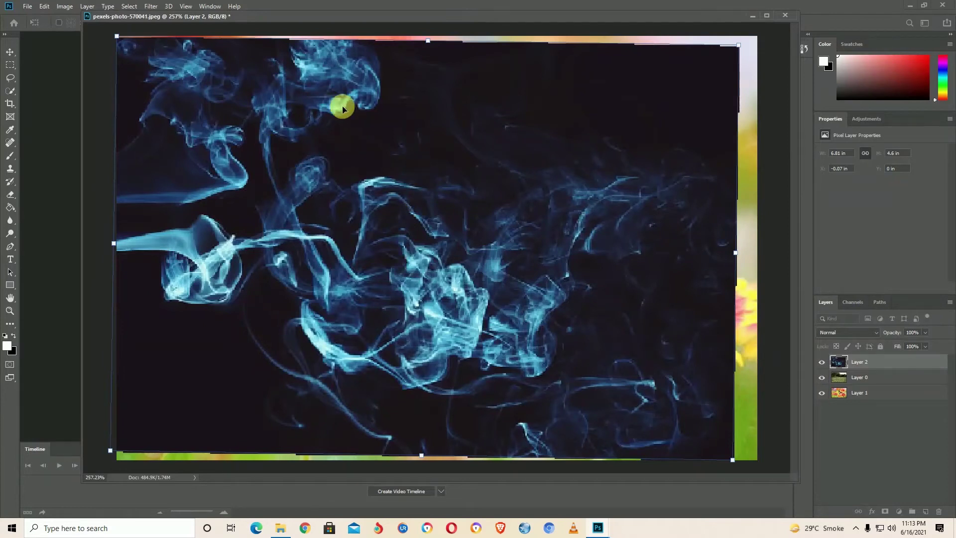
pyautogui.moveTo(434, 18); pyautogui.dragTo(408, 36)
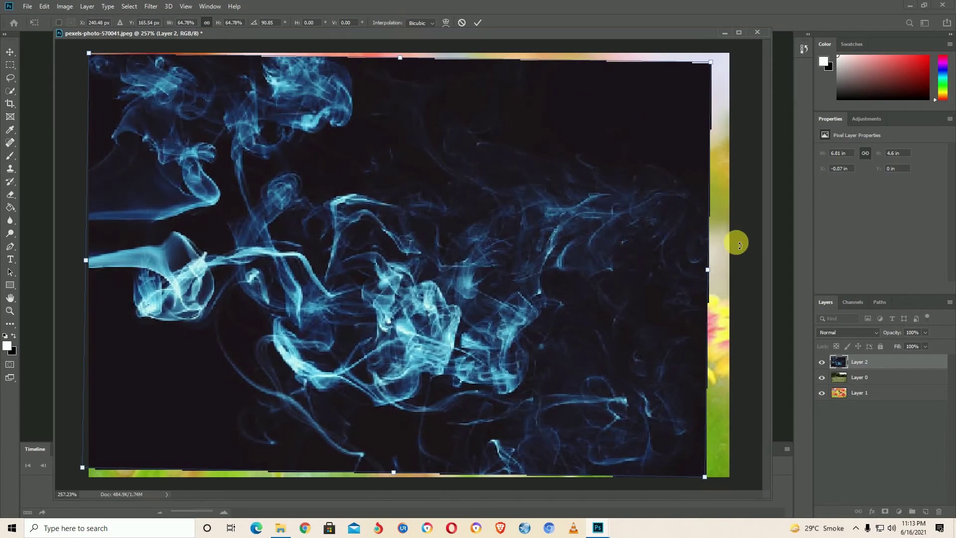
pyautogui.press('Return')
# - Set Layer 2's blend mode to Screen and lower its opacity to 75%
pyautogui.click(841, 333)
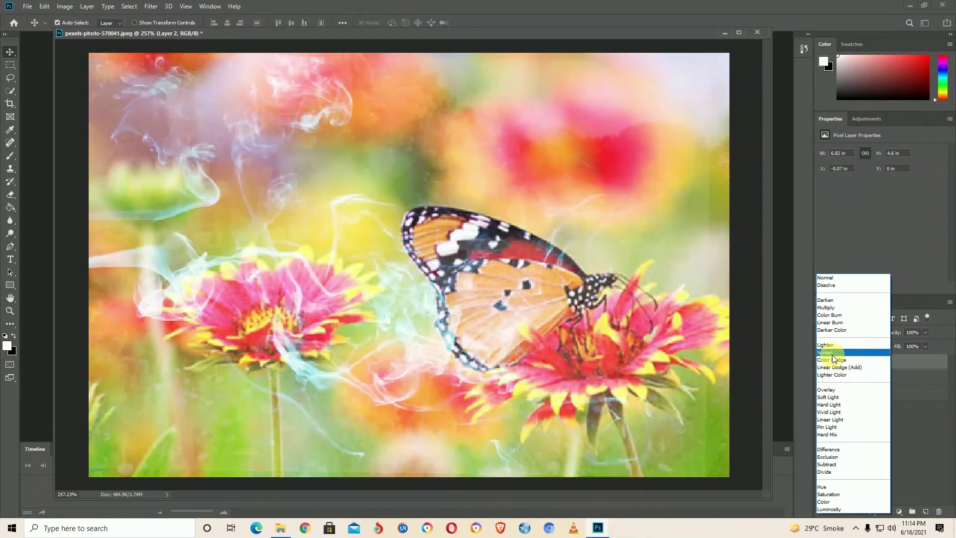
pyautogui.click(833, 352)
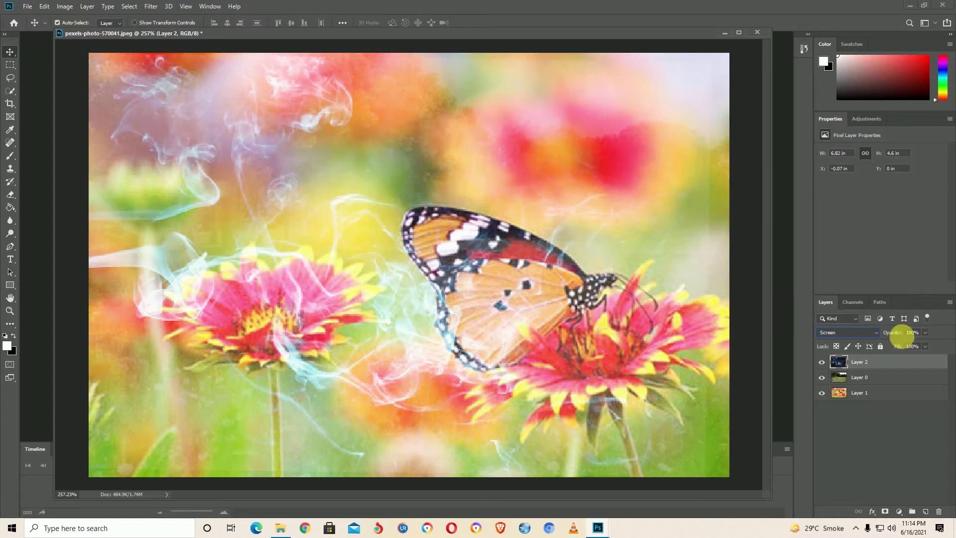
pyautogui.moveTo(890, 344); pyautogui.dragTo(907, 342)
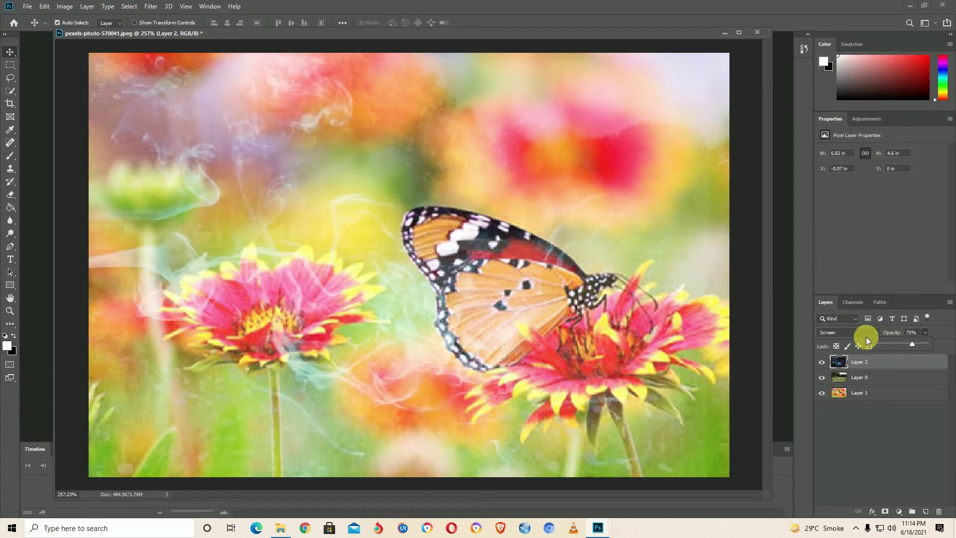
pyautogui.click(871, 414)
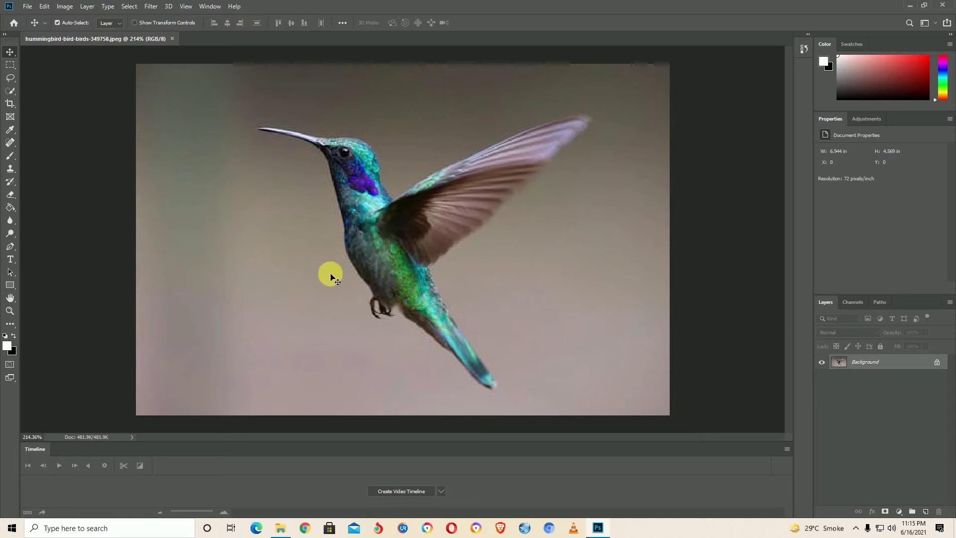
# - Try the Lasso and Quick Selection tools, then marquee-select plain background left of the hummingbird's head
pyautogui.click(10, 78)
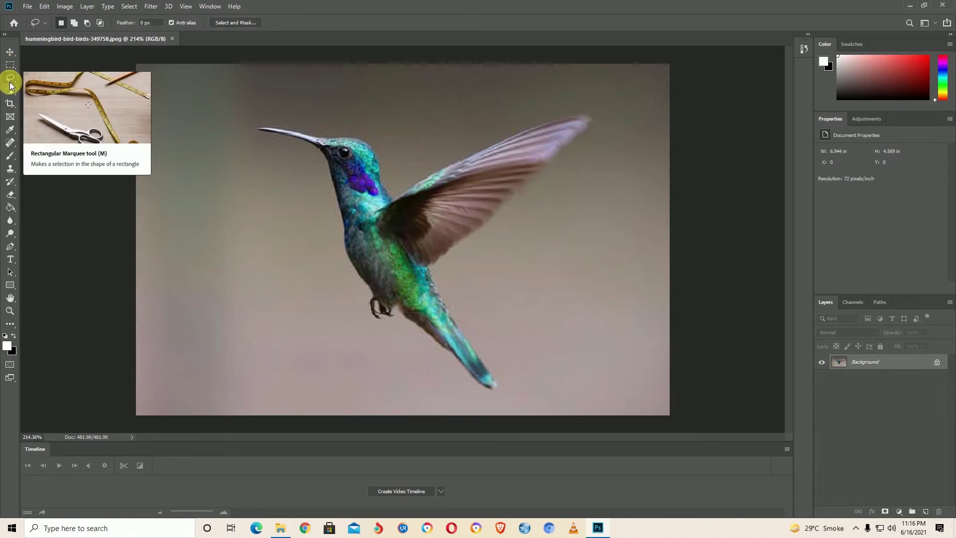
pyautogui.click(10, 65)
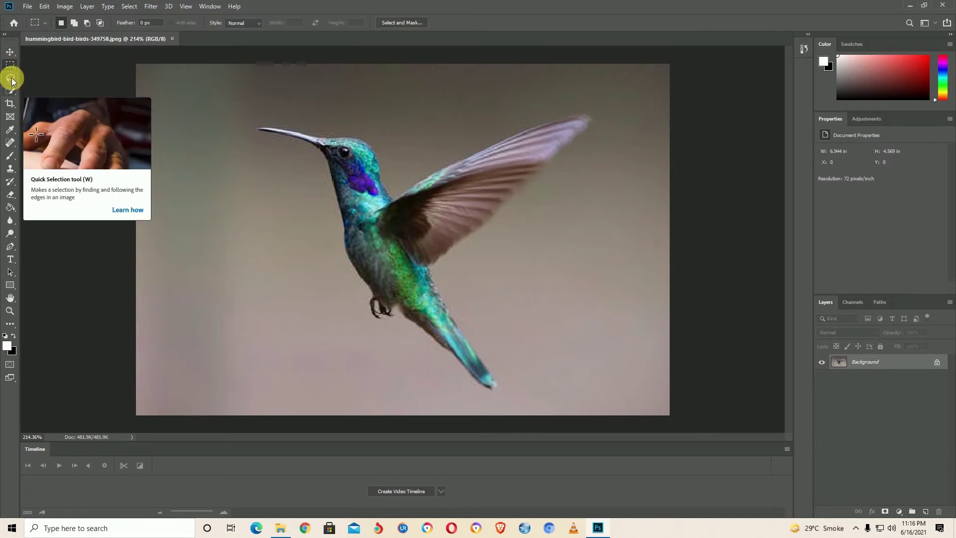
pyautogui.rightClick(10, 64)
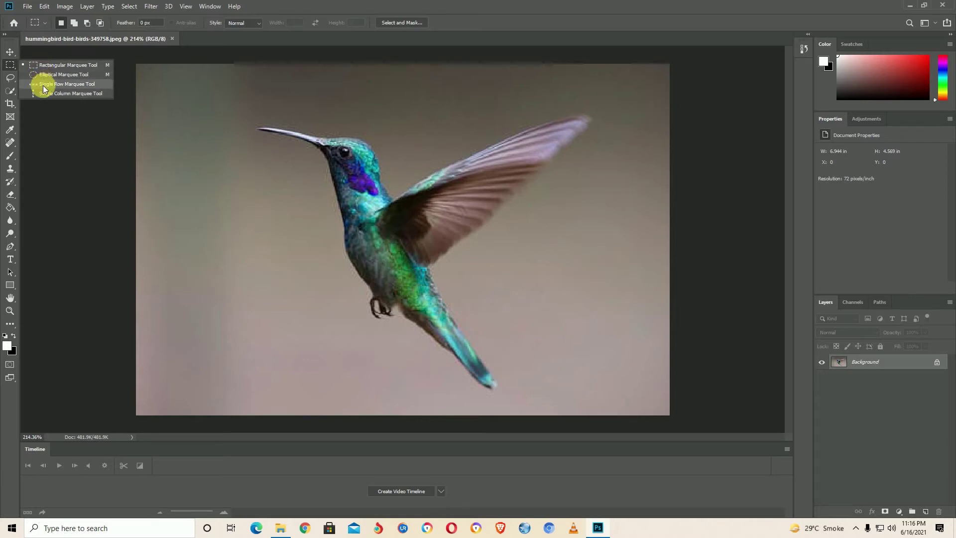
pyautogui.click(10, 78)
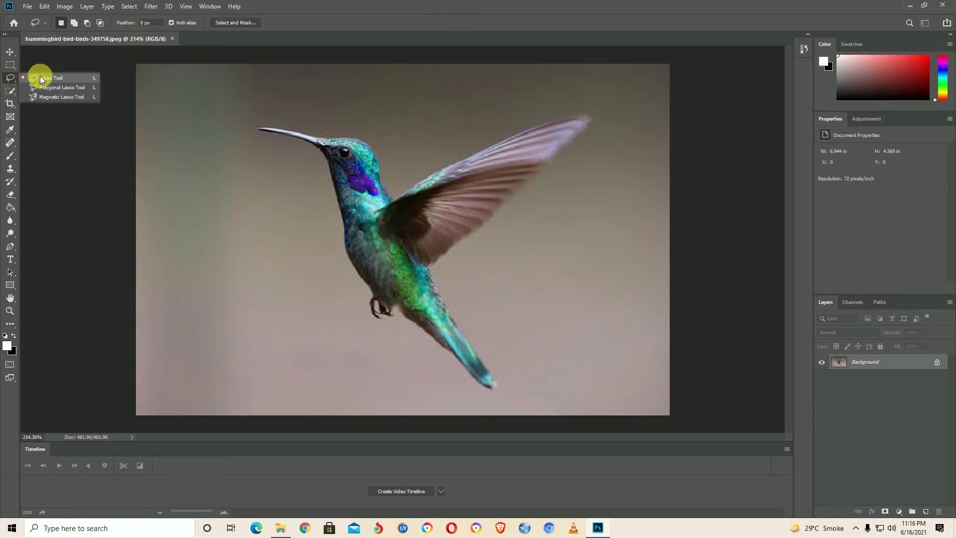
pyautogui.click(10, 91)
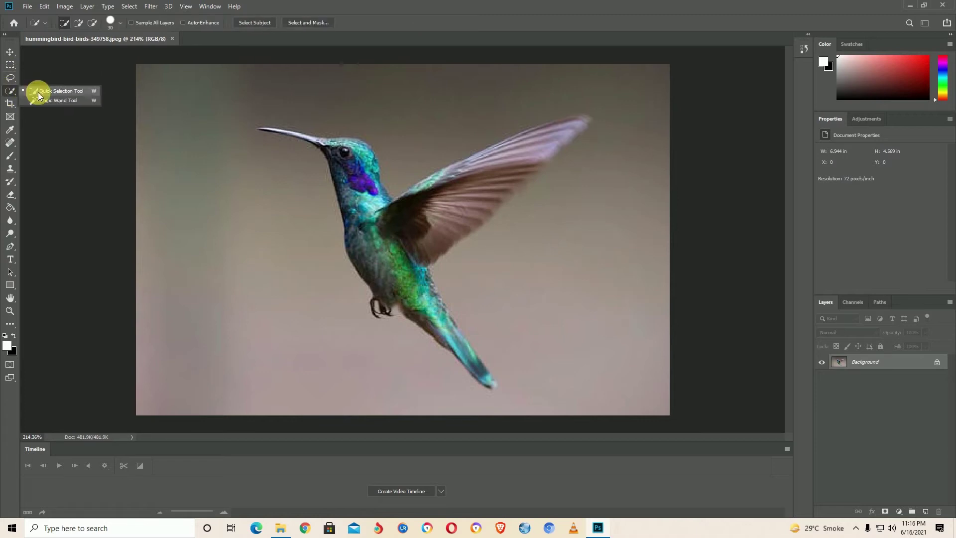
pyautogui.click(43, 94)
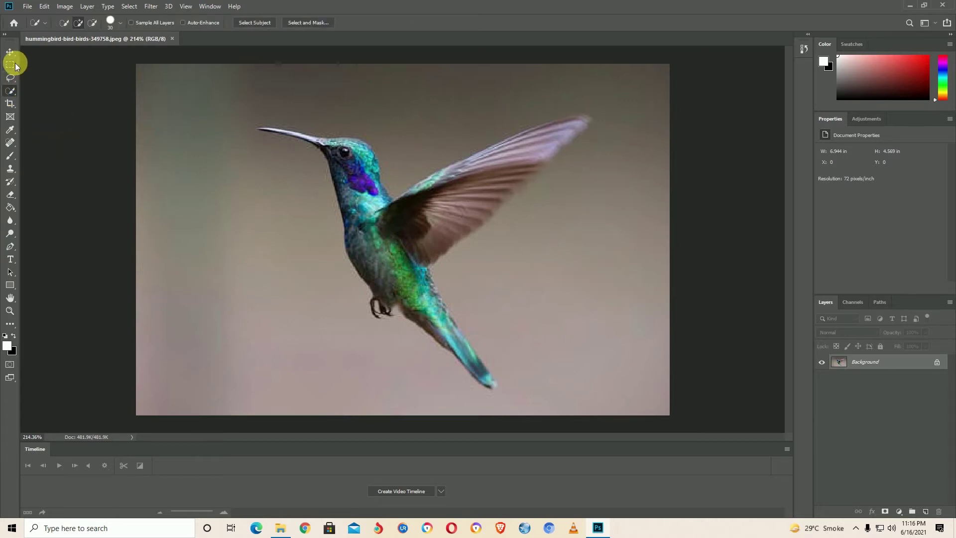
pyautogui.click(11, 64)
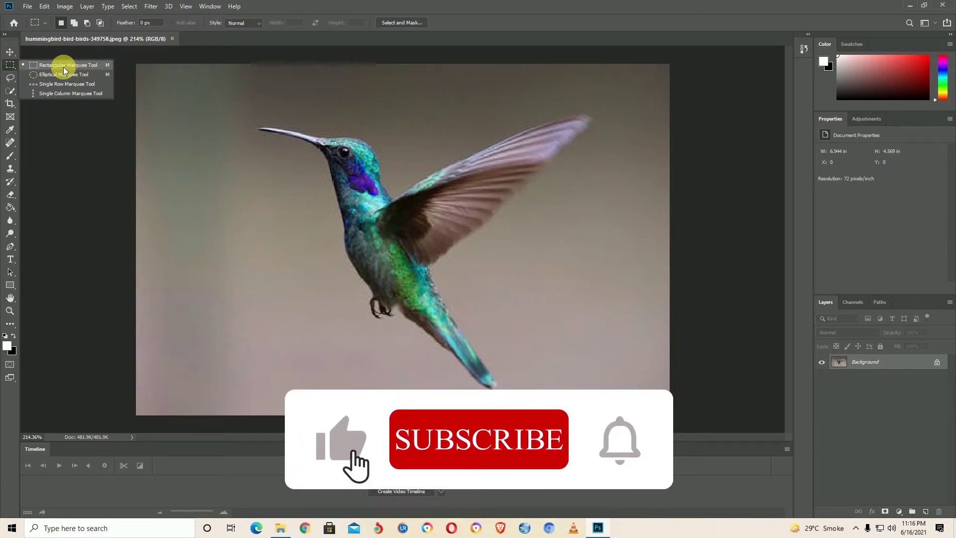
pyautogui.click(64, 67)
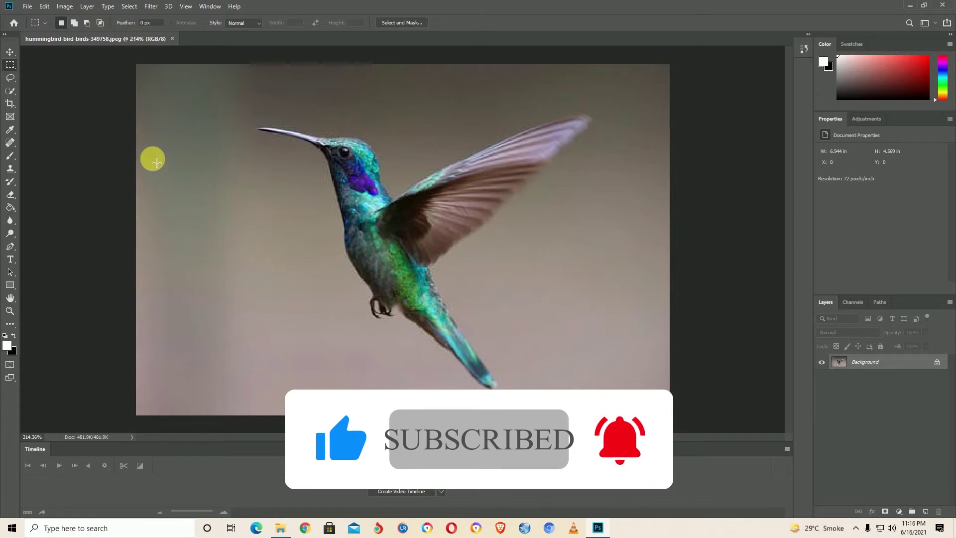
pyautogui.moveTo(185, 177)
pyautogui.mouseDown()
pyautogui.moveTo(306, 293)
pyautogui.moveTo(306, 304)
pyautogui.mouseUp()
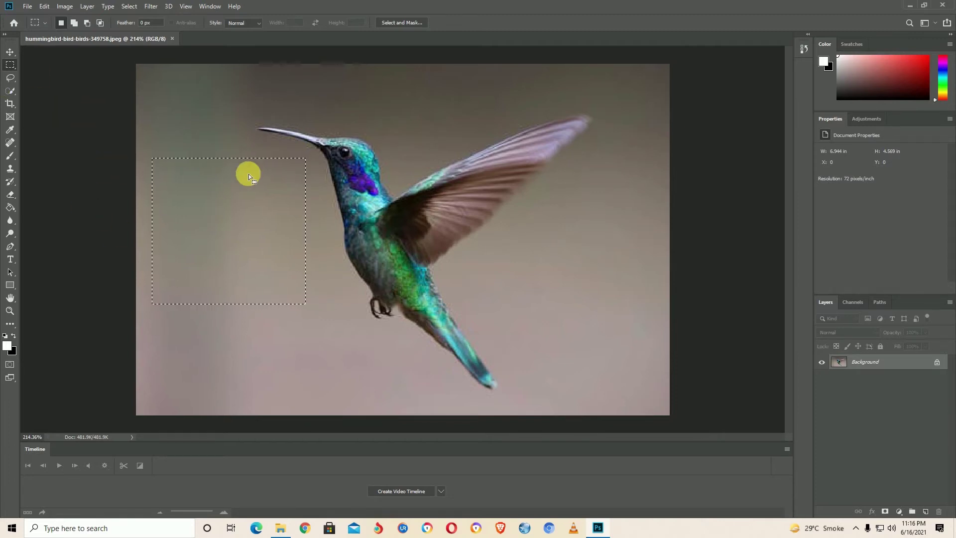
# - With the Brush tool in red, paint test scribbles inside the rectangular selection
pyautogui.click(10, 158)
pyautogui.moveTo(870, 68); pyautogui.dragTo(913, 62)
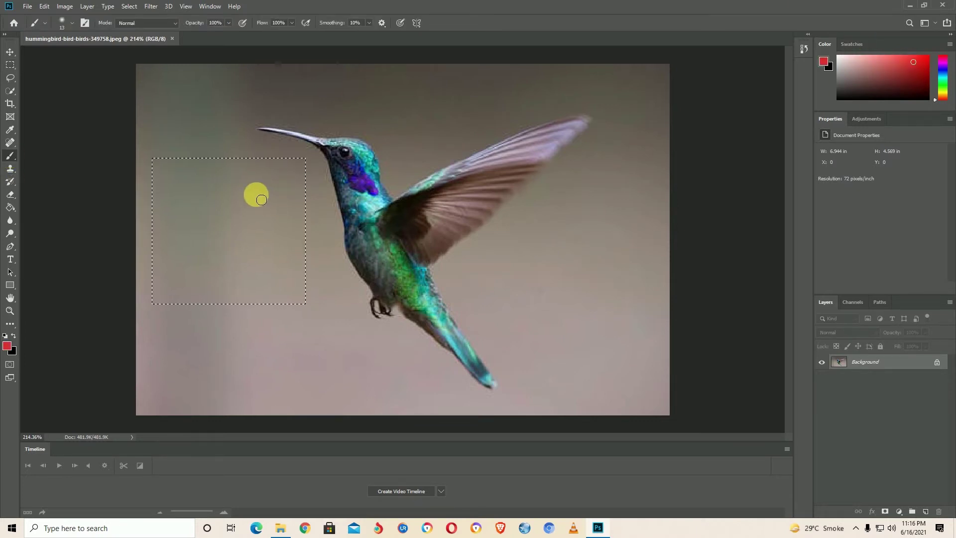
pyautogui.moveTo(303, 159); pyautogui.dragTo(189, 182)
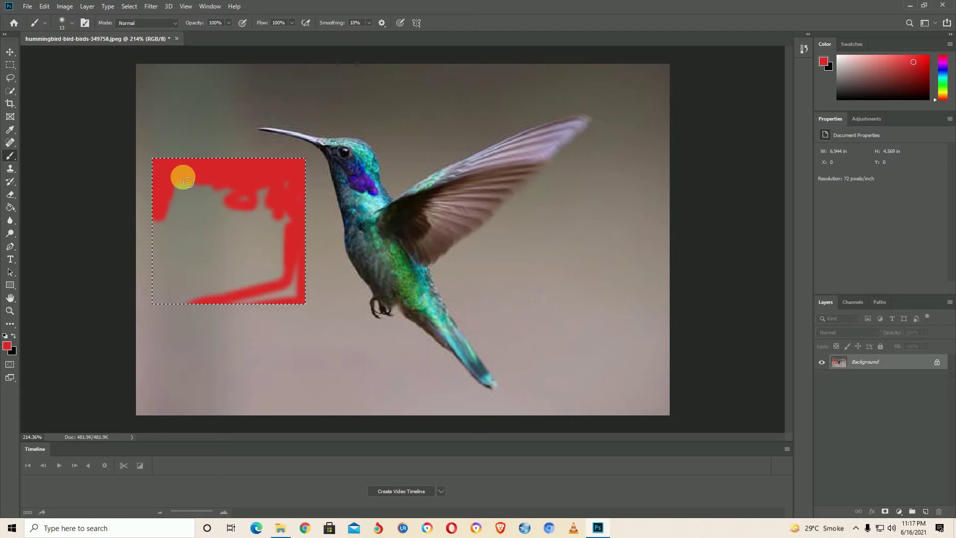
pyautogui.moveTo(244, 199); pyautogui.dragTo(241, 196)
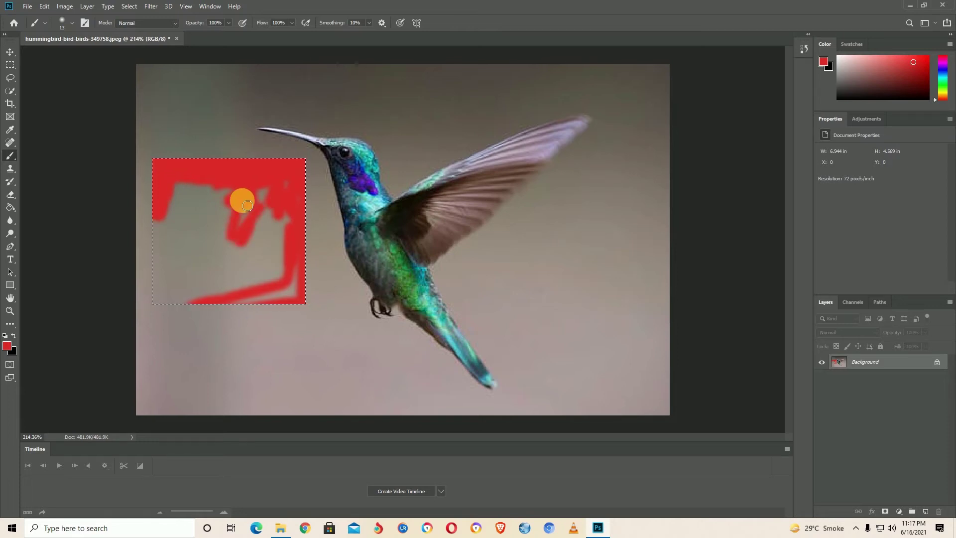
pyautogui.moveTo(231, 212)
pyautogui.mouseDown()
pyautogui.moveTo(226, 186)
pyautogui.moveTo(216, 201)
pyautogui.moveTo(199, 193)
pyautogui.moveTo(204, 200)
pyautogui.mouseUp()
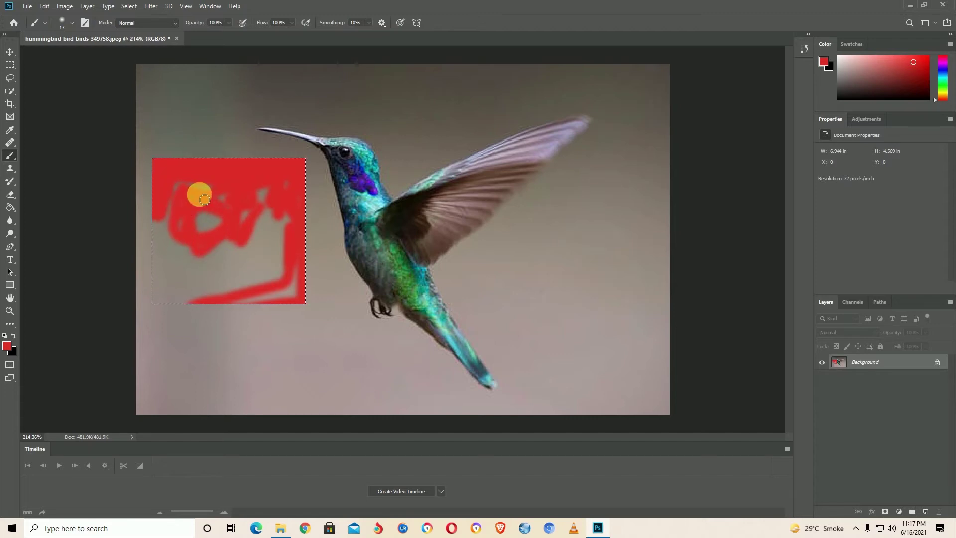
# - Deselect the rectangle and undo the red strokes
pyautogui.rightClick(9, 65)
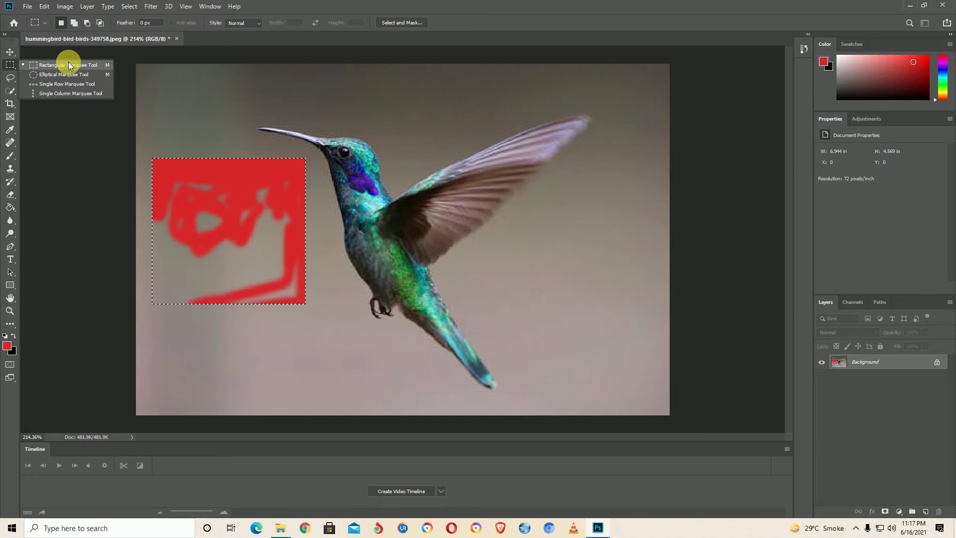
pyautogui.click(88, 65)
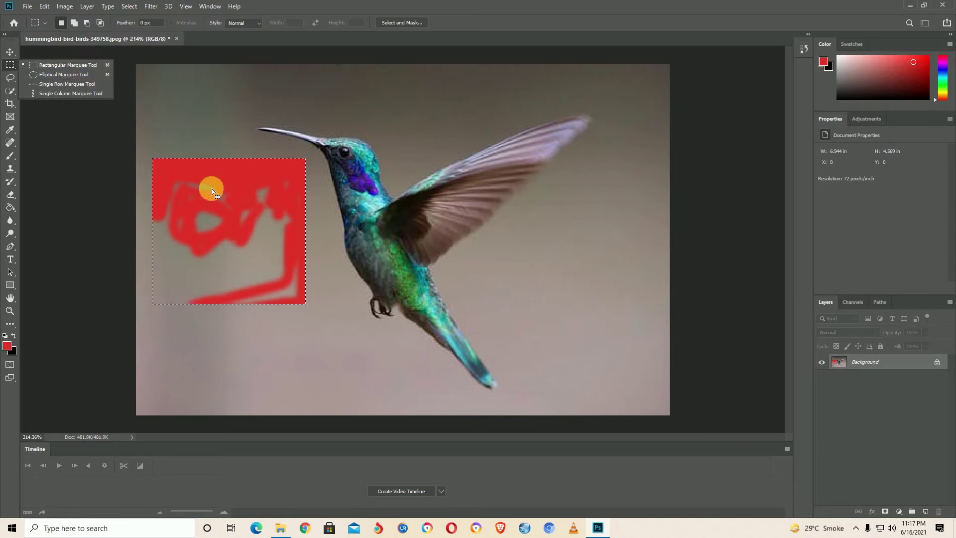
pyautogui.click(225, 223)
pyautogui.hotkey('ctrl', 'z')
pyautogui.rightClick(10, 65)
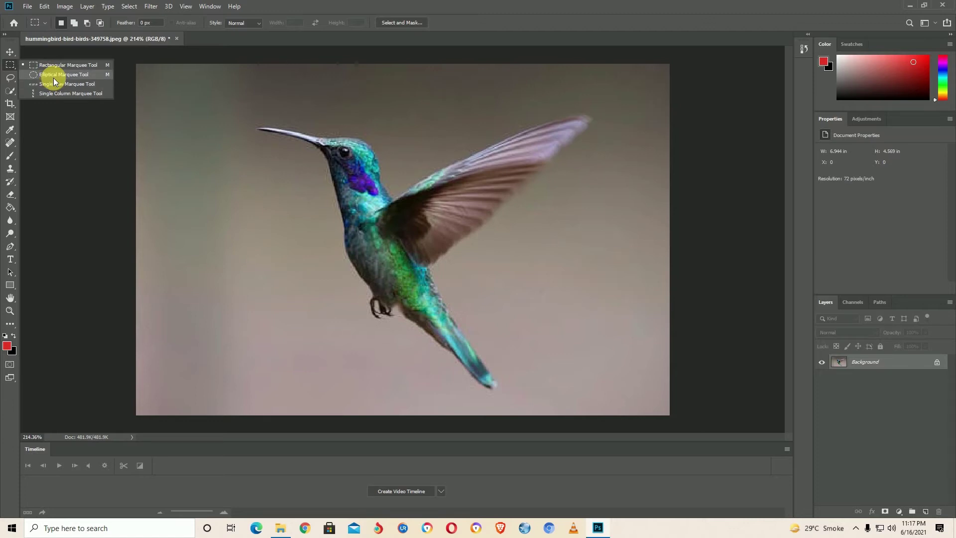
pyautogui.click(54, 75)
pyautogui.moveTo(206, 167)
pyautogui.mouseDown()
pyautogui.moveTo(292, 238)
pyautogui.moveTo(337, 300)
pyautogui.mouseUp()
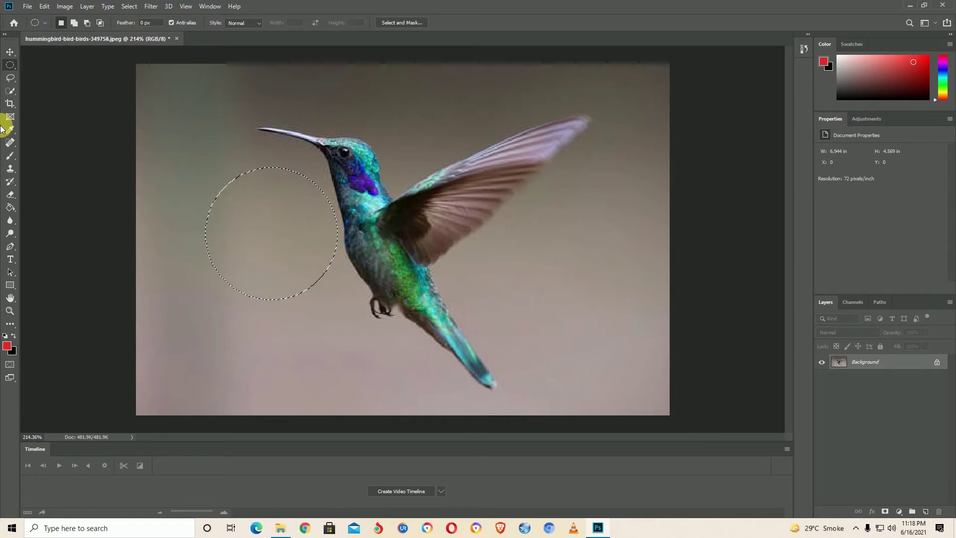
pyautogui.click(10, 155)
pyautogui.moveTo(243, 208)
pyautogui.mouseDown()
pyautogui.moveTo(235, 181)
pyautogui.moveTo(260, 155)
pyautogui.moveTo(242, 186)
pyautogui.moveTo(318, 192)
pyautogui.moveTo(324, 230)
pyautogui.moveTo(307, 215)
pyautogui.mouseUp()
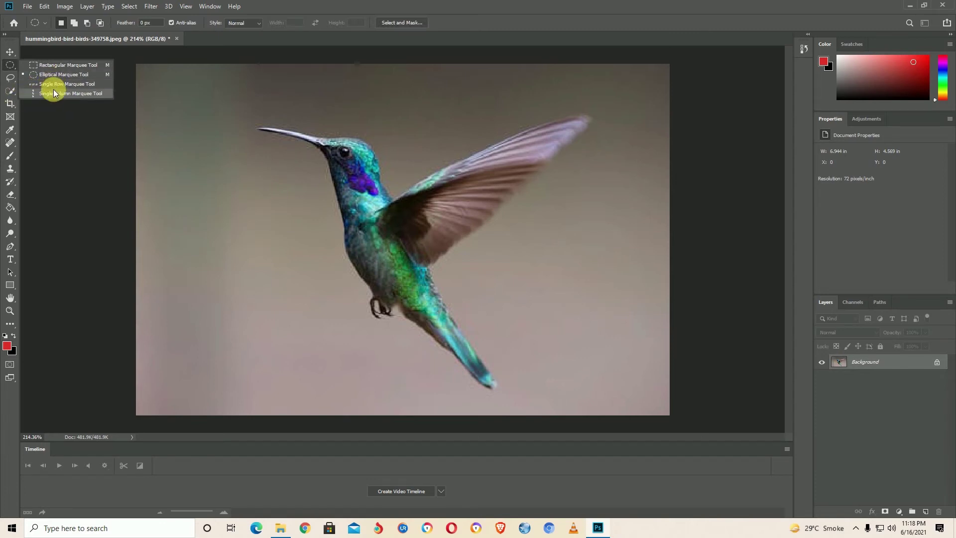
pyautogui.click(9, 80)
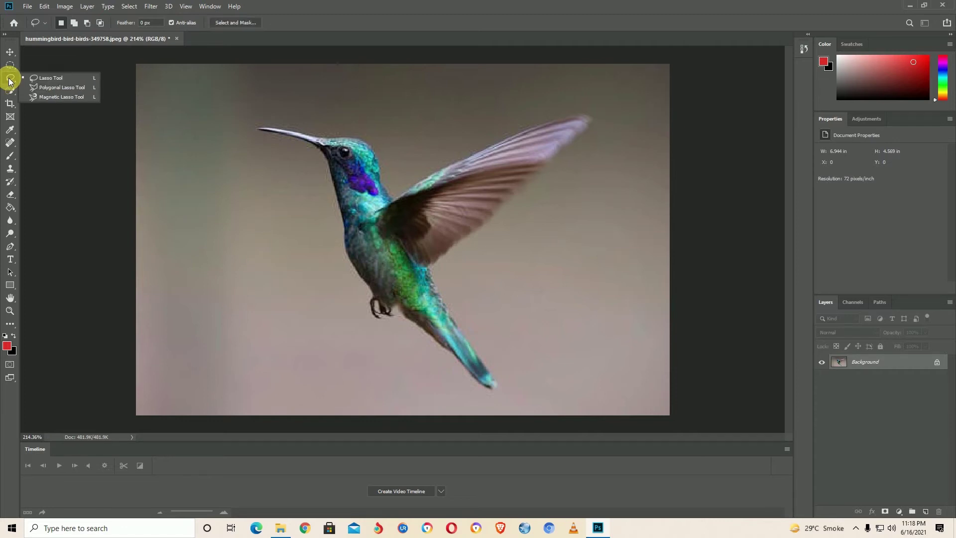
pyautogui.click(51, 80)
pyautogui.moveTo(346, 249); pyautogui.dragTo(357, 272)
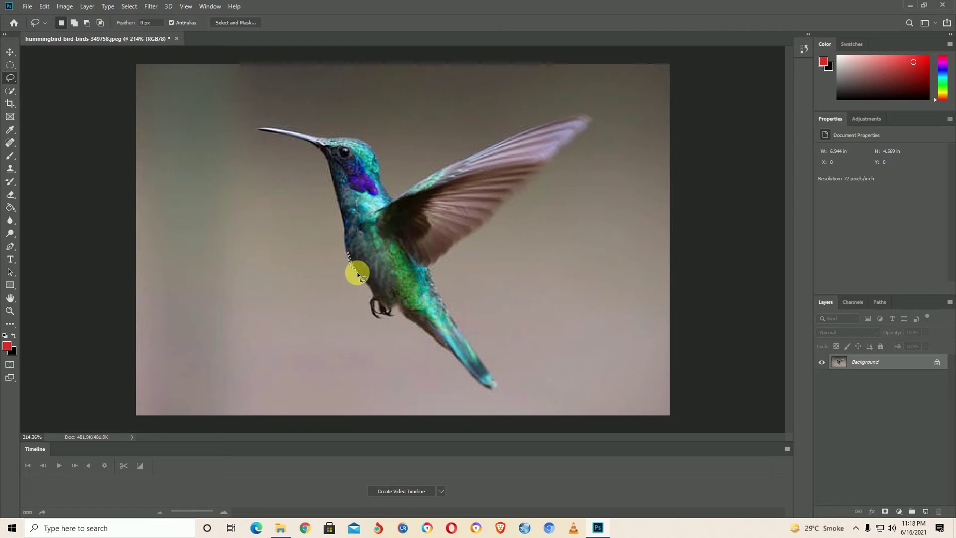
pyautogui.moveTo(375, 310); pyautogui.dragTo(389, 319)
pyautogui.moveTo(458, 366)
pyautogui.mouseDown()
pyautogui.moveTo(482, 383)
pyautogui.moveTo(483, 360)
pyautogui.mouseUp()
pyautogui.moveTo(446, 308)
pyautogui.mouseDown()
pyautogui.moveTo(428, 270)
pyautogui.moveTo(438, 248)
pyautogui.moveTo(494, 215)
pyautogui.moveTo(546, 166)
pyautogui.mouseUp()
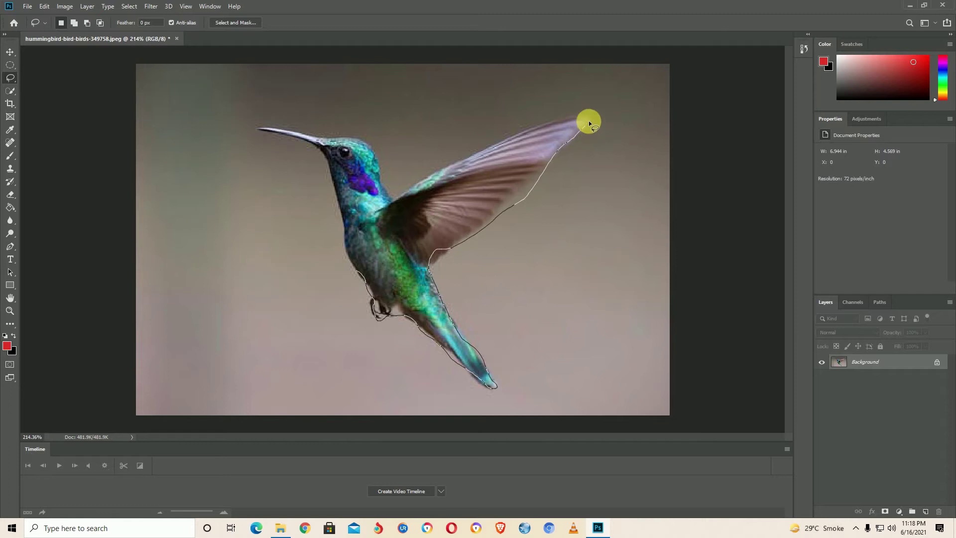
pyautogui.moveTo(532, 118); pyautogui.dragTo(414, 183)
pyautogui.moveTo(364, 148)
pyautogui.mouseDown()
pyautogui.moveTo(302, 131)
pyautogui.moveTo(278, 139)
pyautogui.mouseUp()
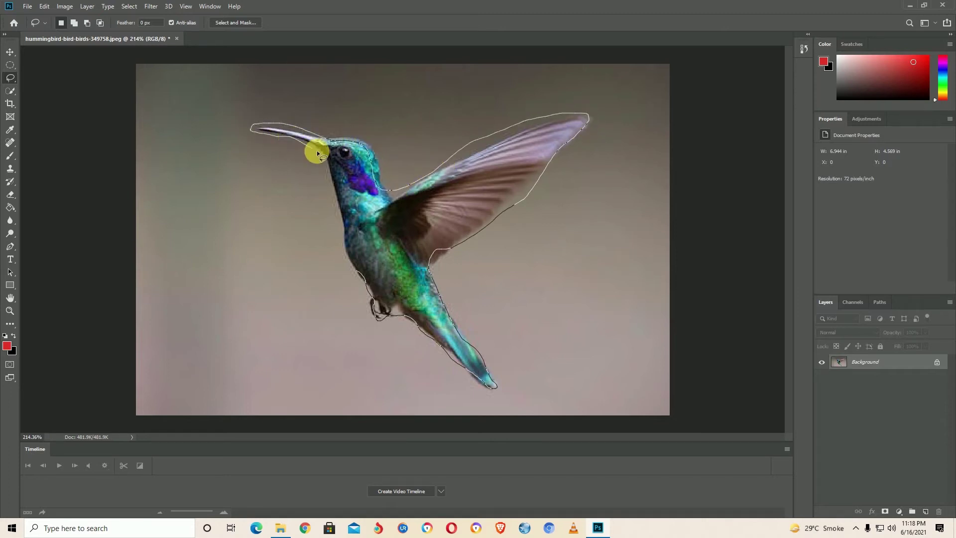
pyautogui.moveTo(348, 243); pyautogui.dragTo(357, 271)
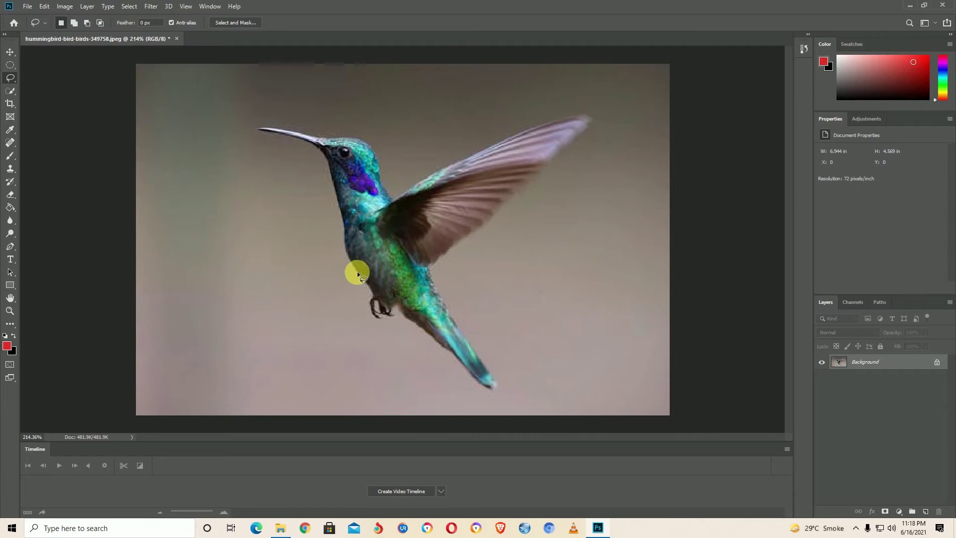
pyautogui.rightClick(371, 199)
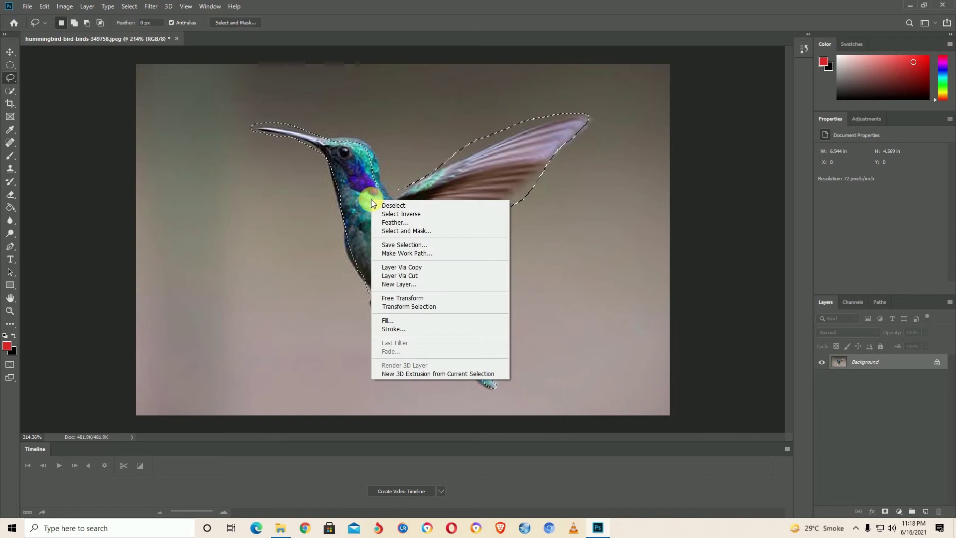
pyautogui.click(402, 267)
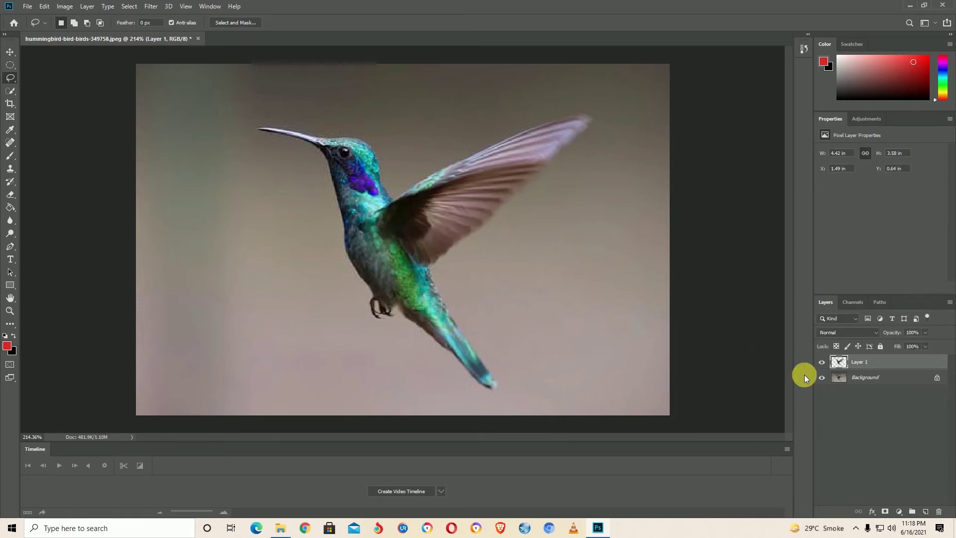
pyautogui.click(822, 378)
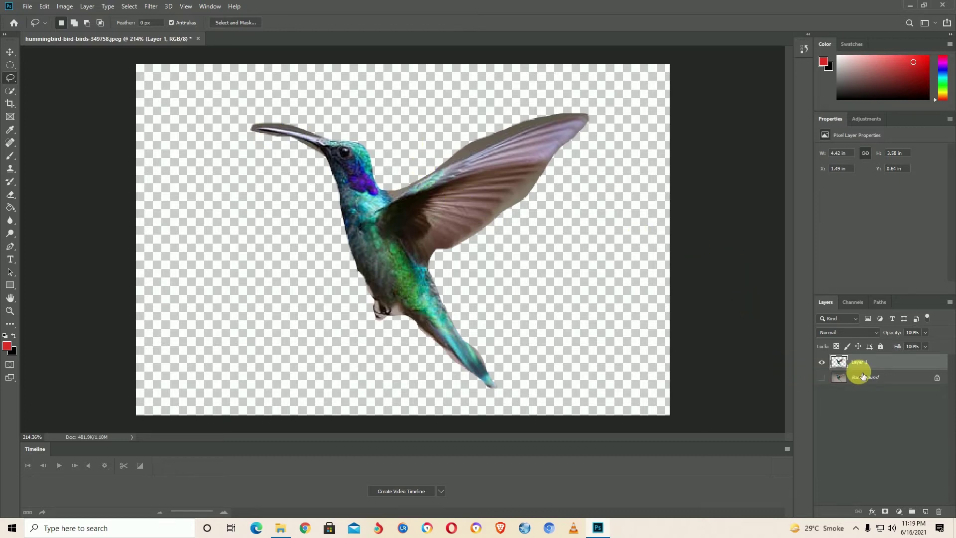
pyautogui.click(821, 377)
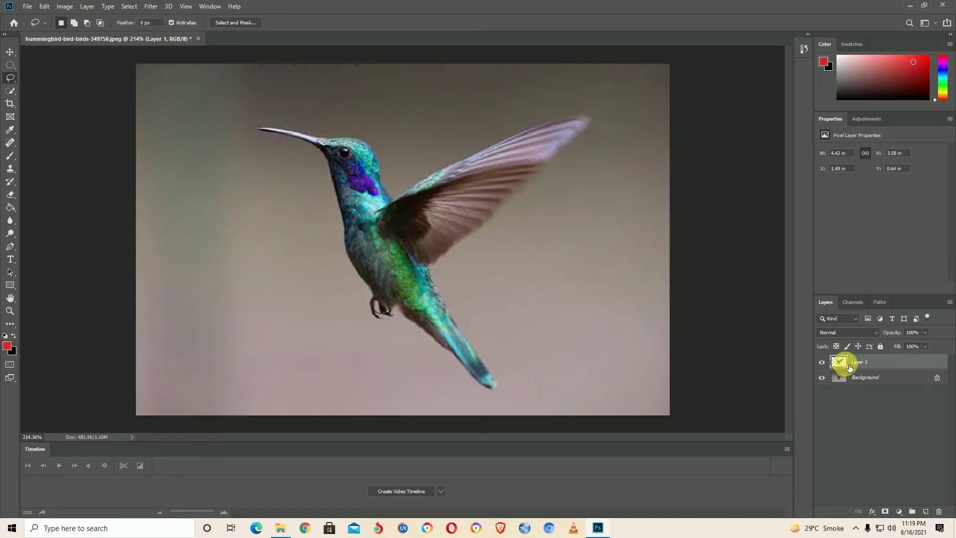
pyautogui.press('Delete')
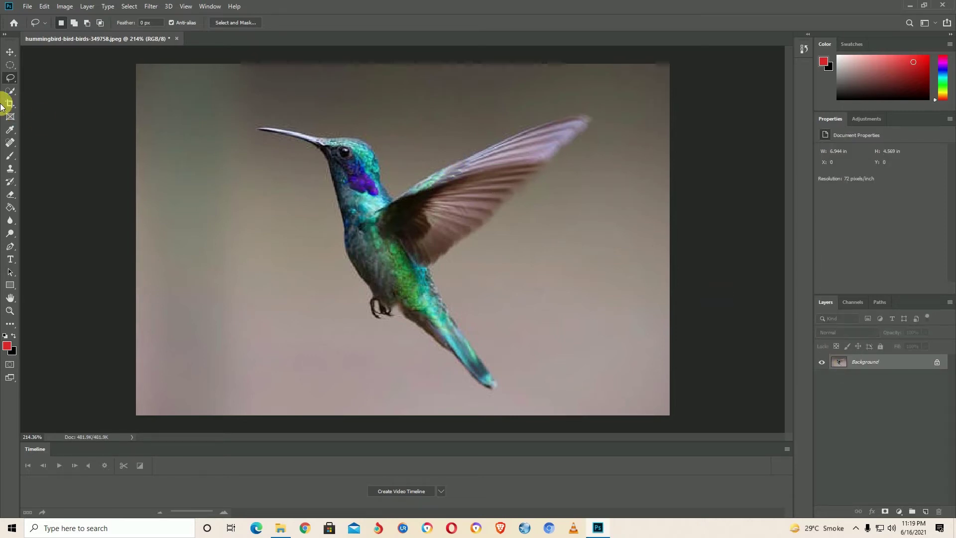
# - Choose the Polygonal Lasso Tool and outline the hummingbird's throat, belly and tail
pyautogui.rightClick(11, 77)
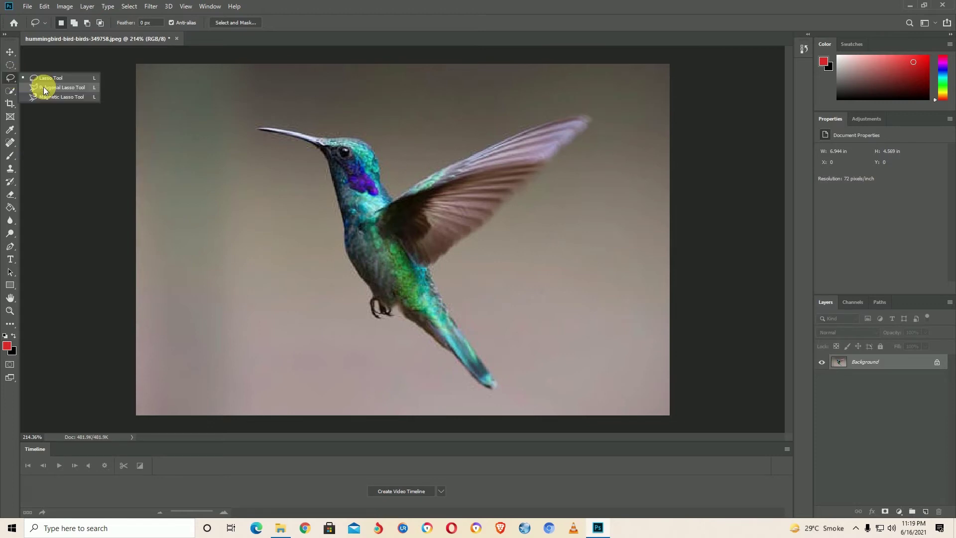
pyautogui.click(43, 86)
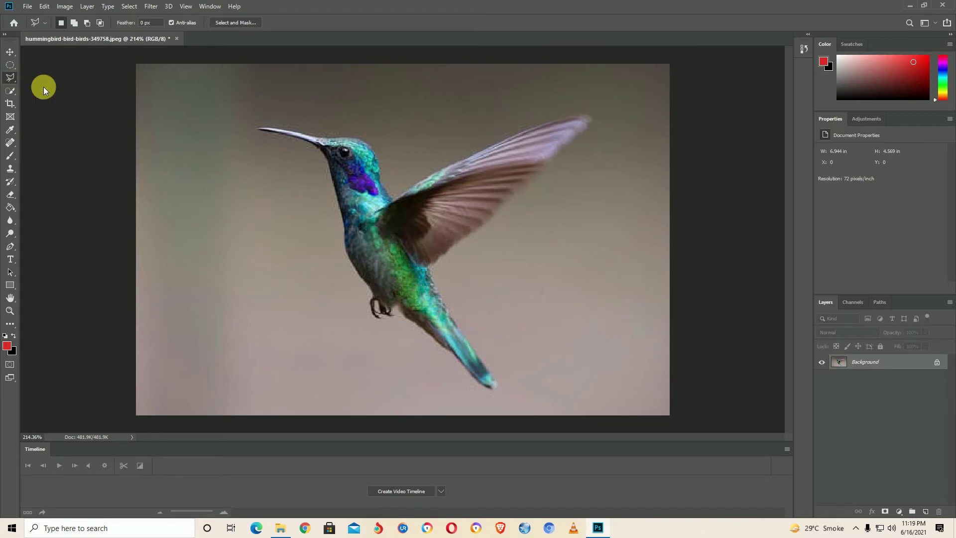
pyautogui.rightClick(12, 78)
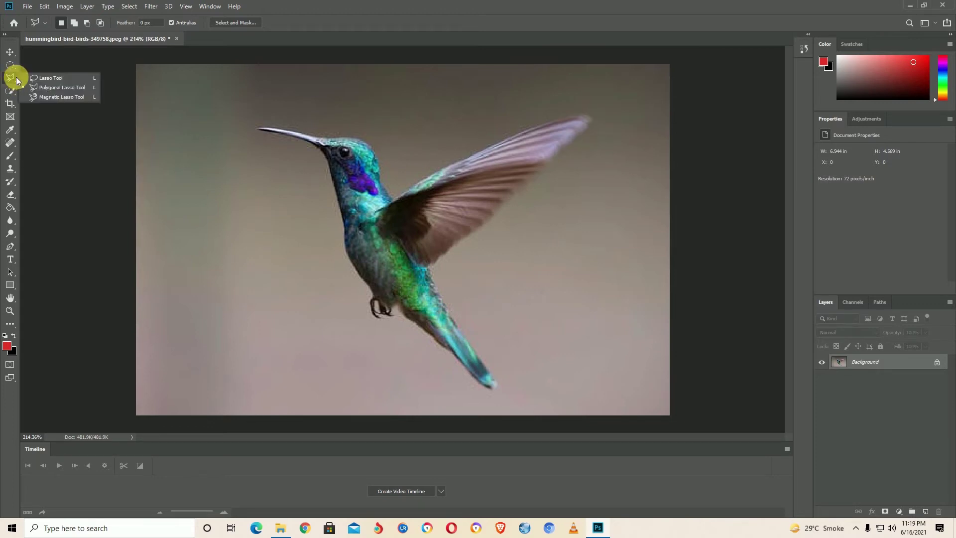
pyautogui.click(68, 88)
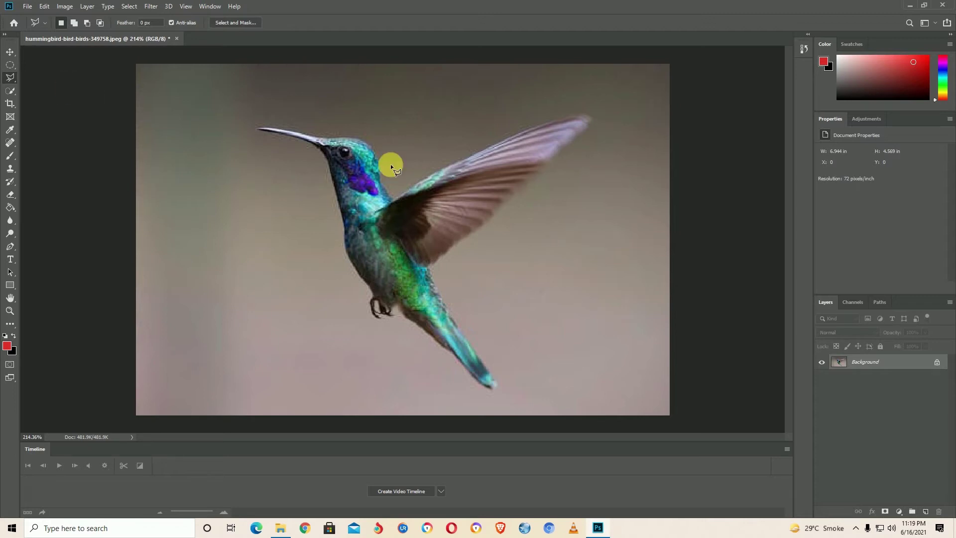
pyautogui.click(329, 164)
pyautogui.click(362, 277)
pyautogui.click(388, 317)
pyautogui.click(420, 328)
pyautogui.click(438, 343)
# - Continue the outline around the tail tip, wing and beak, closing the selection
pyautogui.click(465, 367)
pyautogui.click(481, 372)
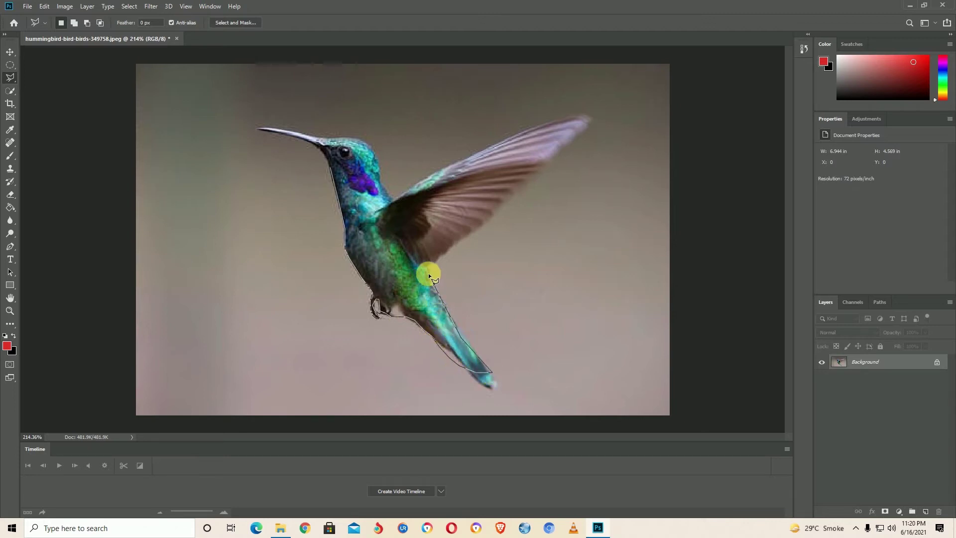
pyautogui.click(514, 204)
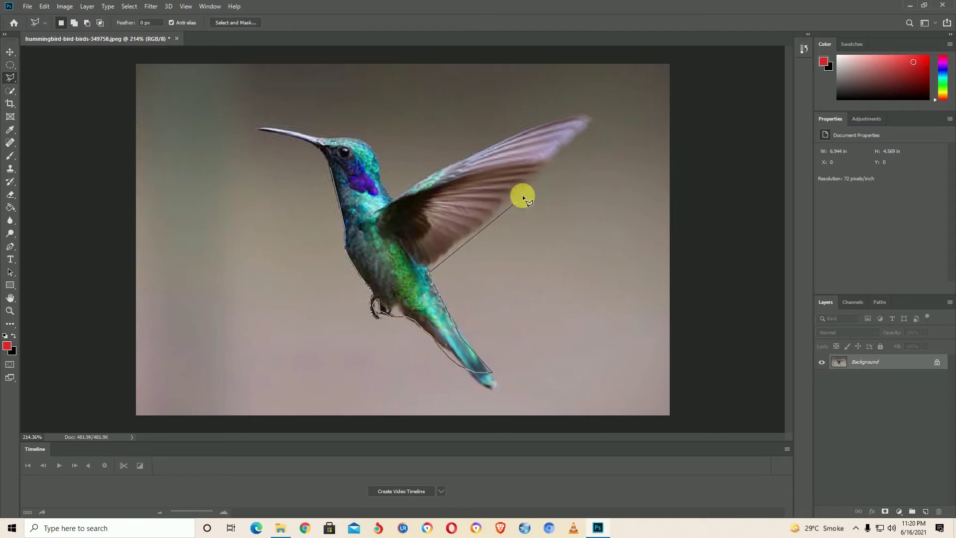
pyautogui.click(592, 121)
pyautogui.click(576, 116)
pyautogui.click(389, 198)
pyautogui.click(258, 129)
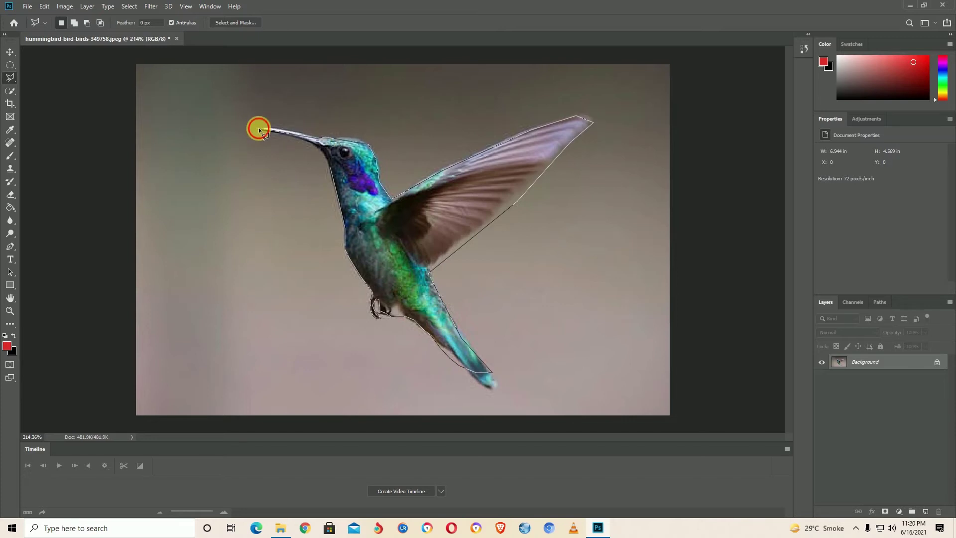
pyautogui.click(314, 144)
pyautogui.click(334, 176)
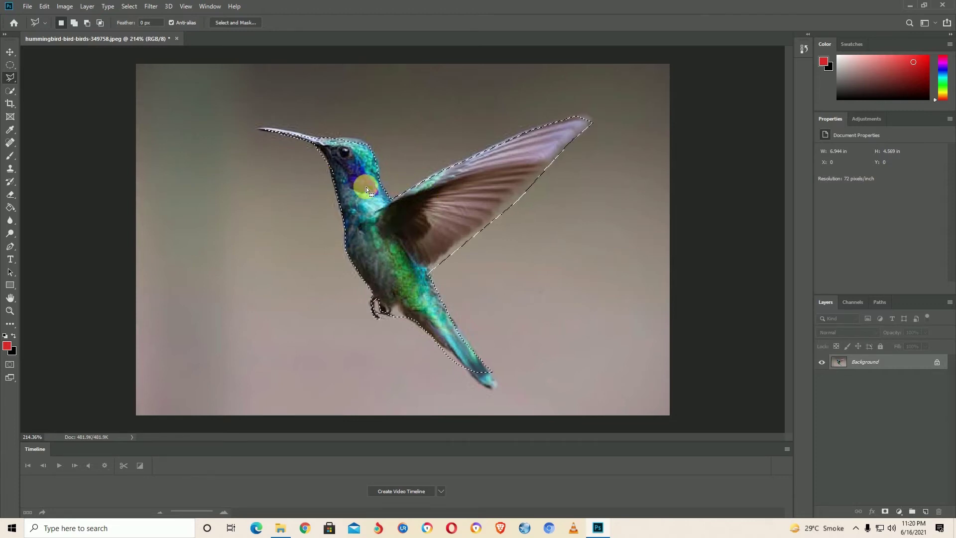
# - Copy the selected bird to Layer 1 via Layer Via Copy and toggle the Background to check it
pyautogui.rightClick(366, 201)
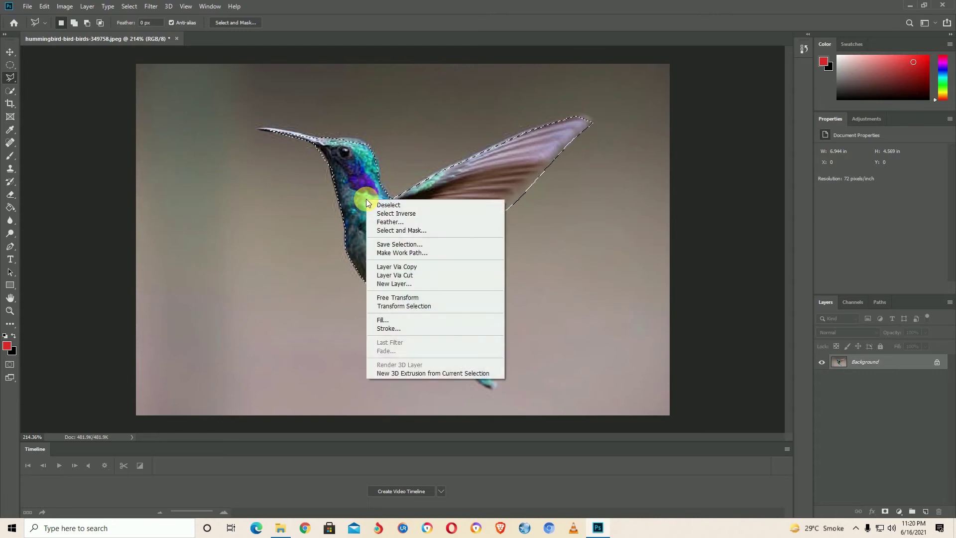
pyautogui.click(413, 266)
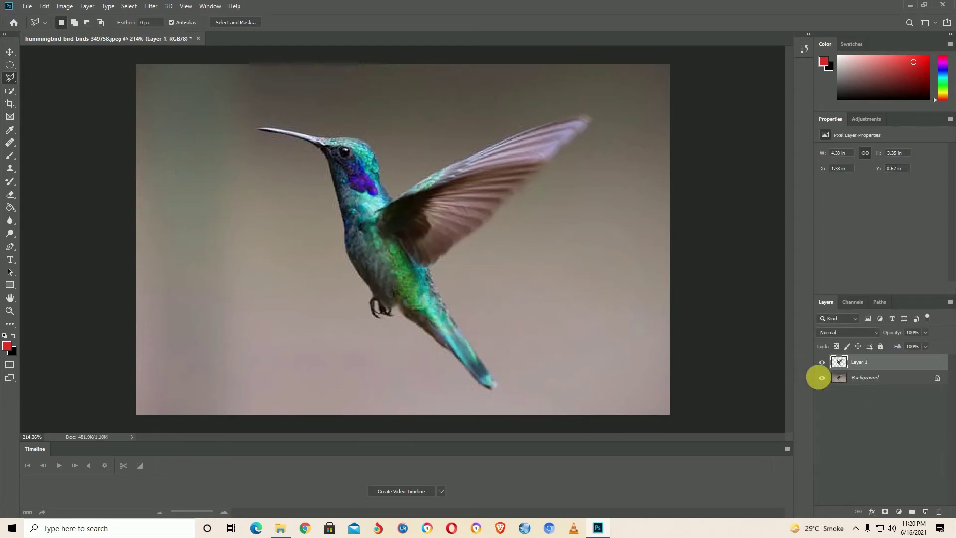
pyautogui.click(822, 377)
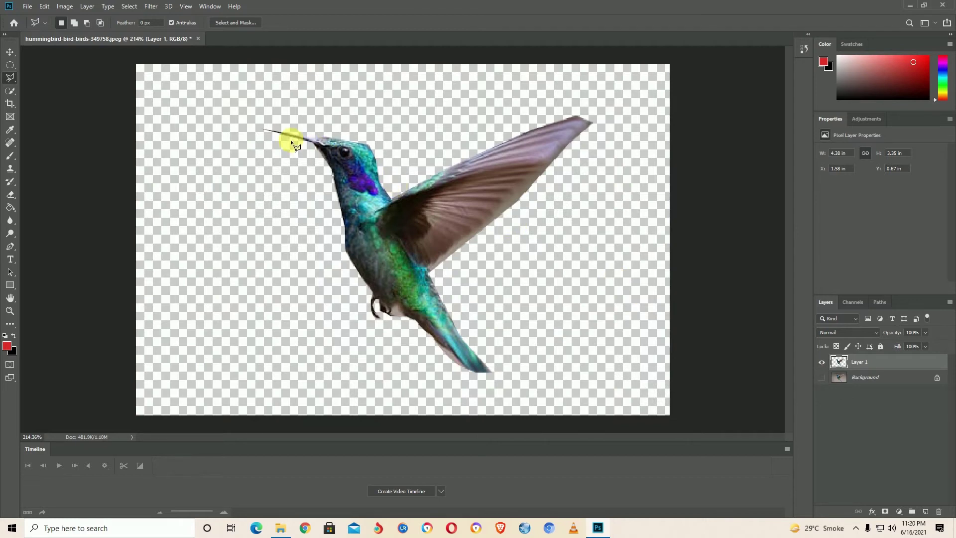
pyautogui.click(822, 378)
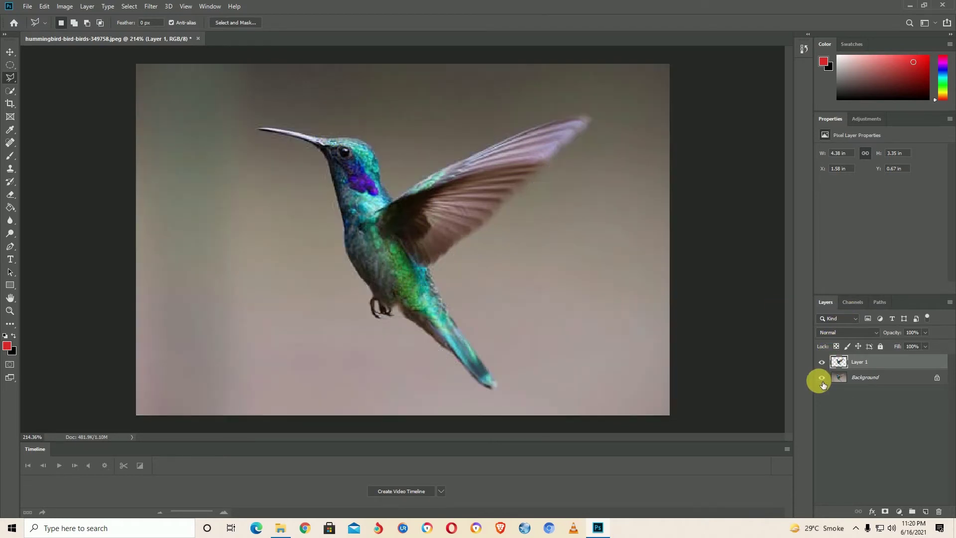
pyautogui.rightClick(10, 78)
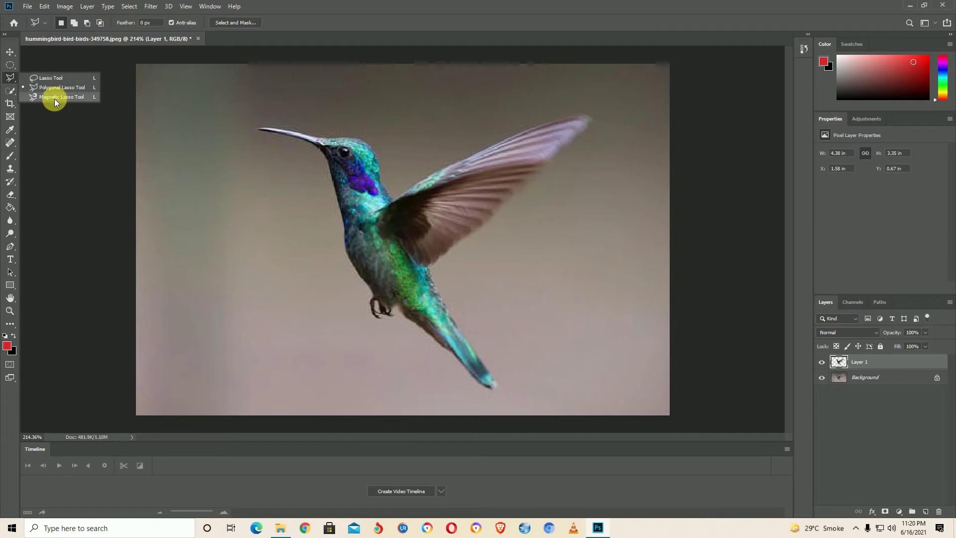
pyautogui.click(55, 98)
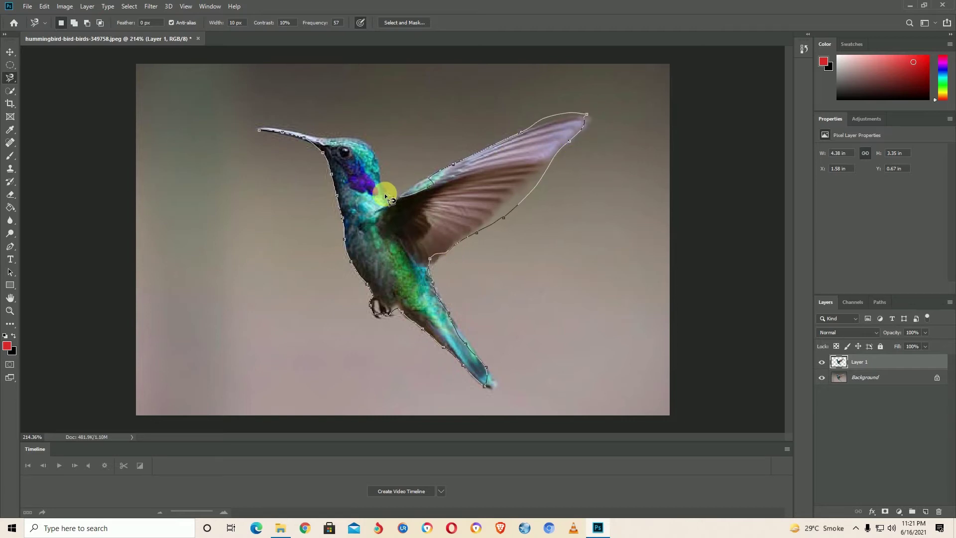
pyautogui.click(261, 130)
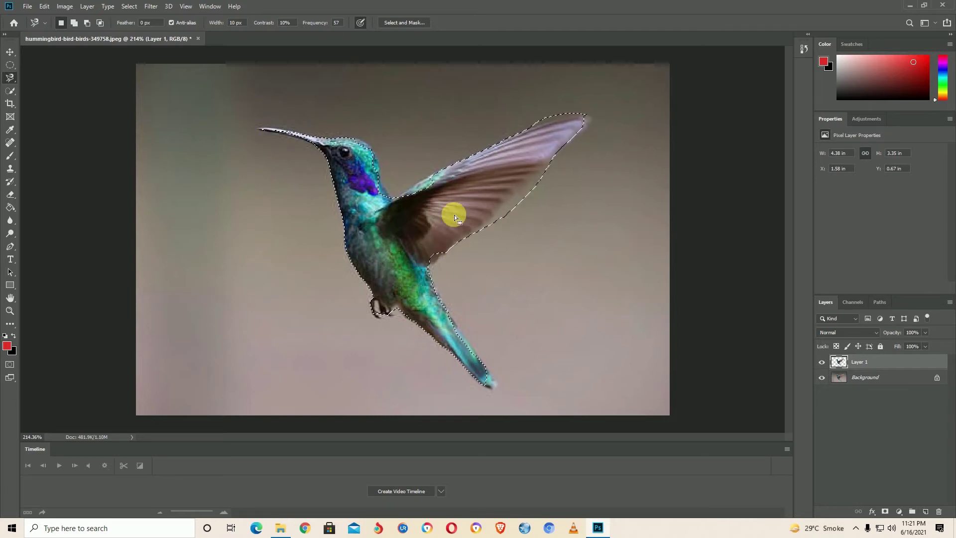
pyautogui.rightClick(358, 158)
pyautogui.click(417, 227)
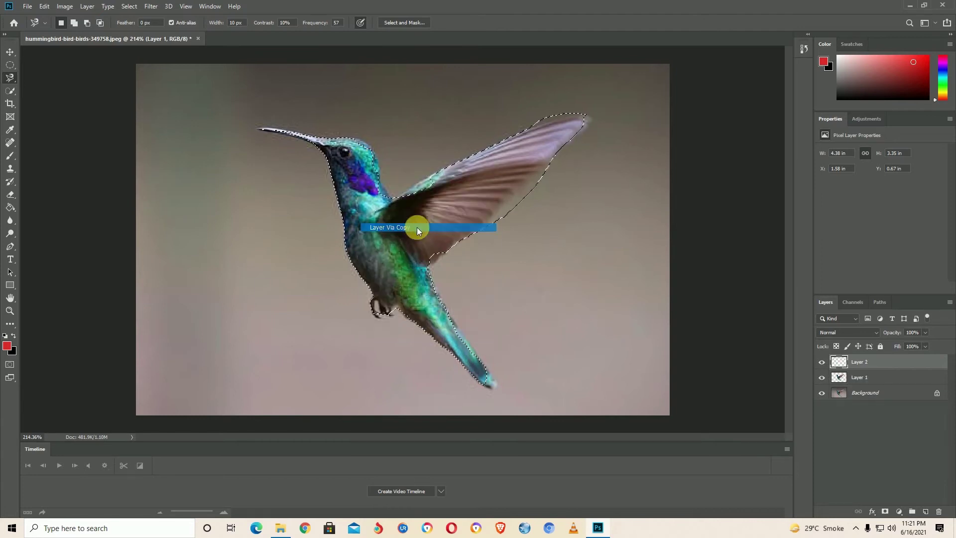
pyautogui.click(824, 392)
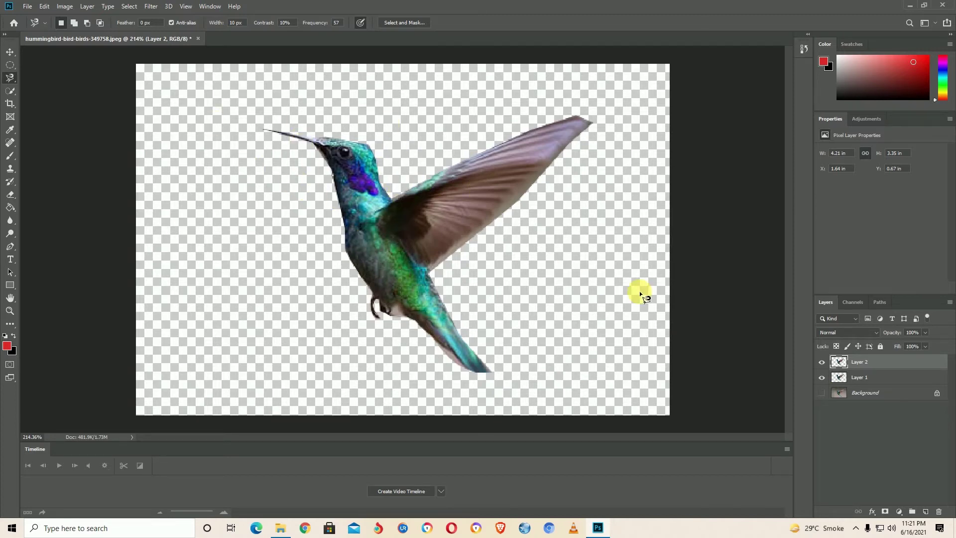
pyautogui.click(822, 392)
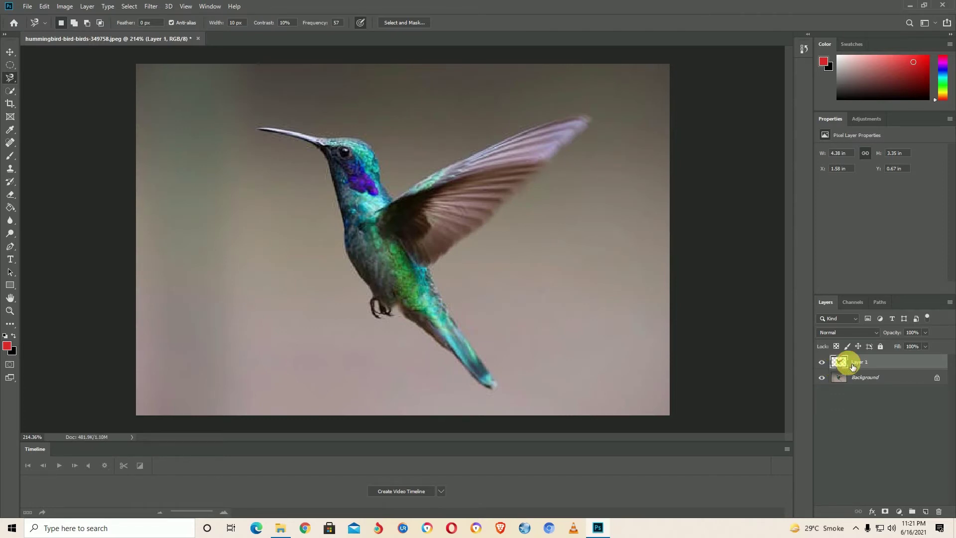
pyautogui.hotkey('ctrl', 'shift', 'e')
# - Quick-select the hummingbird's beak, head and body
pyautogui.click(10, 91)
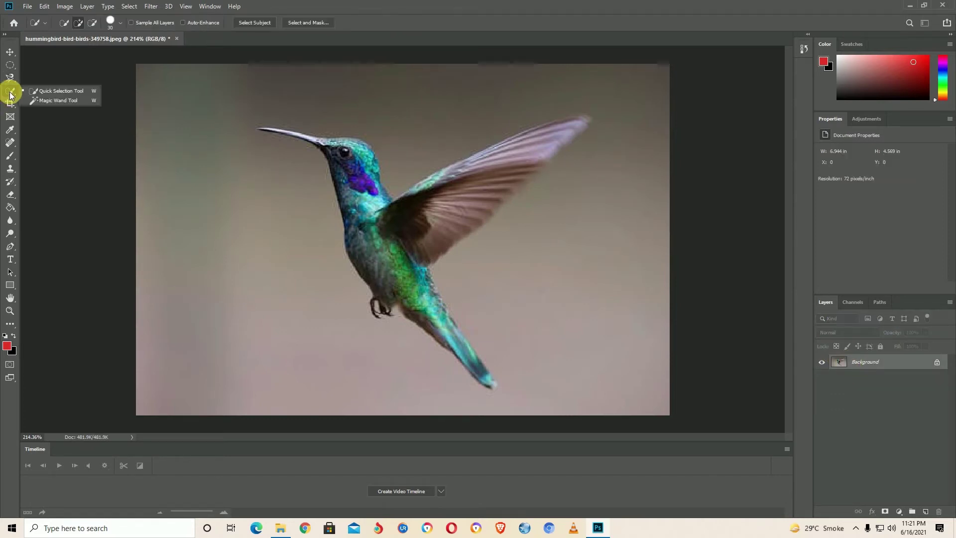
pyautogui.click(56, 91)
pyautogui.moveTo(272, 150)
pyautogui.mouseDown()
pyautogui.moveTo(360, 168)
pyautogui.moveTo(378, 192)
pyautogui.moveTo(407, 289)
pyautogui.moveTo(463, 356)
pyautogui.mouseUp()
pyautogui.rightClick(449, 334)
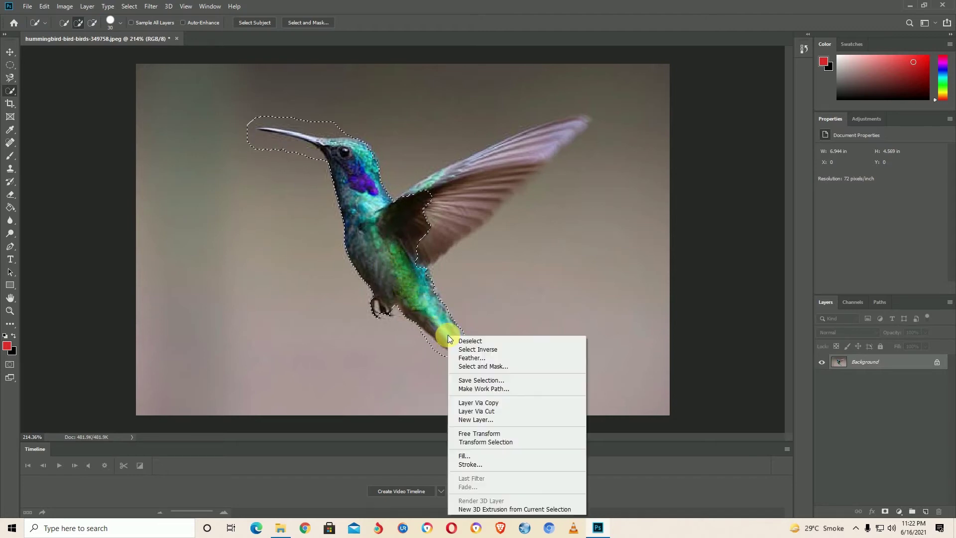
pyautogui.click(434, 315)
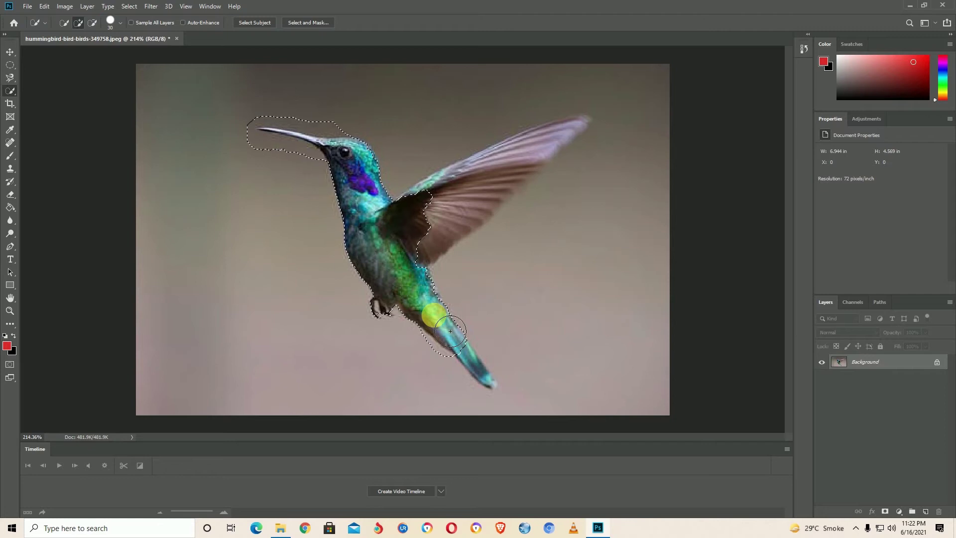
# - Shrink the brush to 17 px, add the tail, and Alt-subtract the background above the beak
pyautogui.click(121, 22)
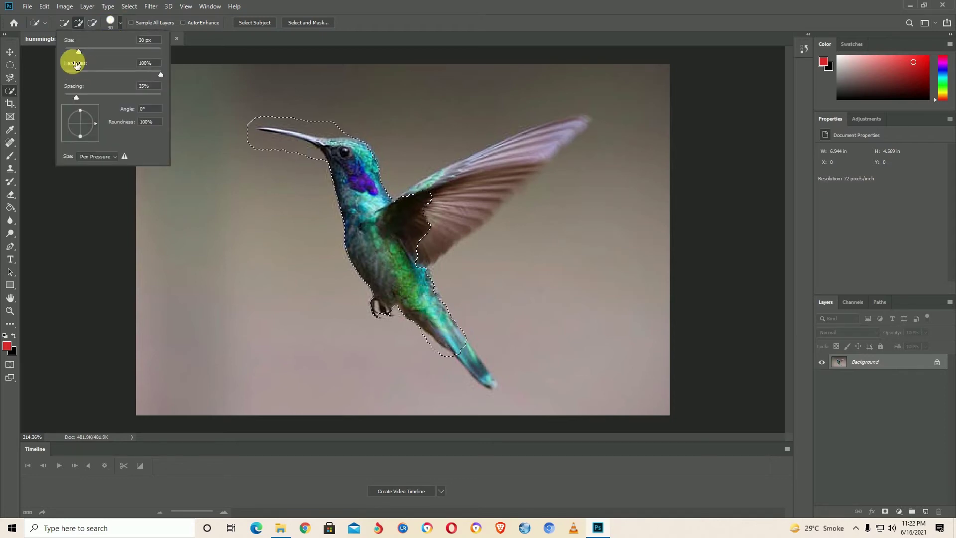
pyautogui.moveTo(76, 51); pyautogui.dragTo(73, 50)
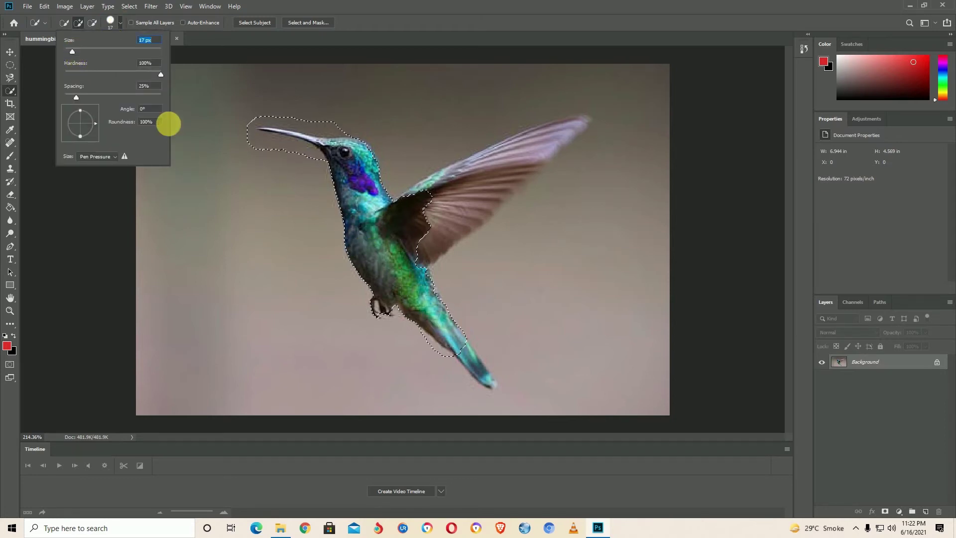
pyautogui.click(427, 288)
pyautogui.moveTo(473, 367)
pyautogui.mouseDown()
pyautogui.moveTo(485, 383)
pyautogui.moveTo(392, 363)
pyautogui.mouseUp()
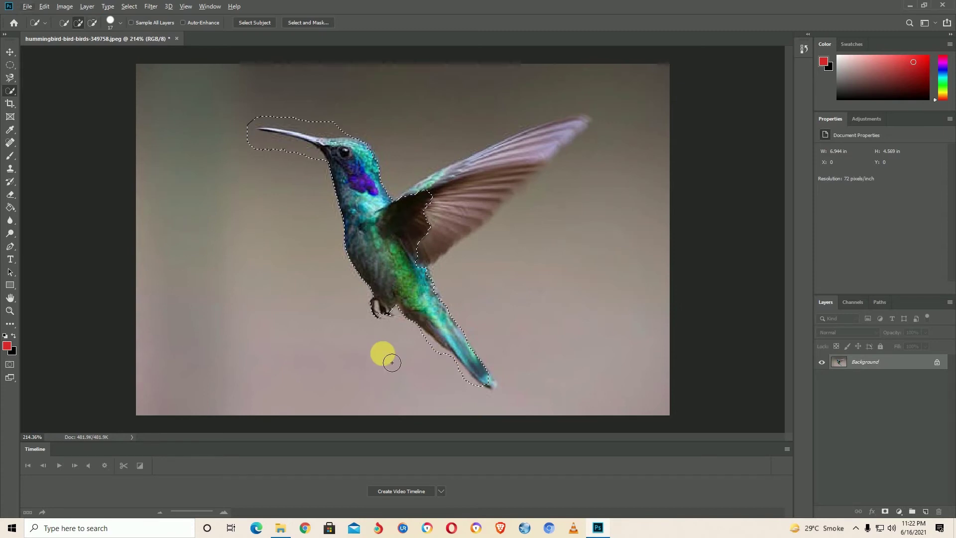
pyautogui.moveTo(391, 362)
pyautogui.mouseDown()
pyautogui.moveTo(411, 342)
pyautogui.moveTo(484, 403)
pyautogui.moveTo(432, 360)
pyautogui.moveTo(408, 224)
pyautogui.moveTo(434, 201)
pyautogui.moveTo(432, 162)
pyautogui.mouseUp()
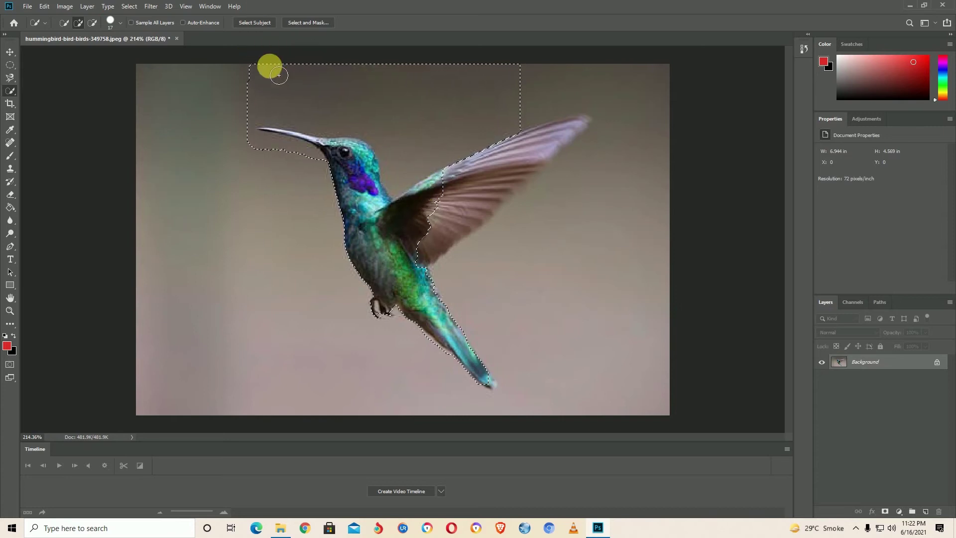
pyautogui.press('alt')
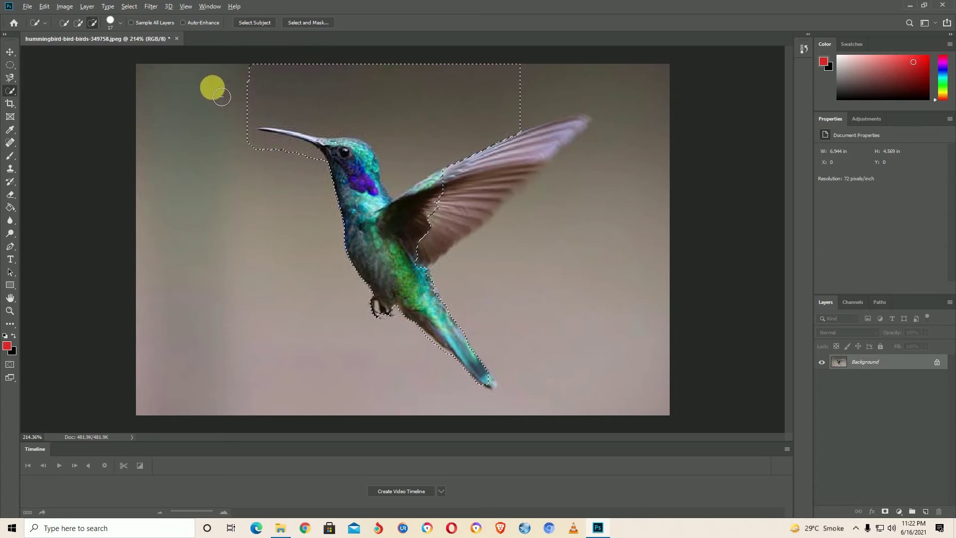
pyautogui.moveTo(236, 99)
pyautogui.mouseDown()
pyautogui.moveTo(414, 102)
pyautogui.moveTo(510, 89)
pyautogui.moveTo(510, 100)
pyautogui.moveTo(425, 133)
pyautogui.moveTo(405, 176)
pyautogui.moveTo(436, 159)
pyautogui.moveTo(421, 176)
pyautogui.moveTo(434, 172)
pyautogui.moveTo(313, 109)
pyautogui.moveTo(339, 132)
pyautogui.moveTo(263, 115)
pyautogui.moveTo(307, 163)
pyautogui.moveTo(256, 137)
pyautogui.moveTo(264, 123)
pyautogui.moveTo(333, 130)
pyautogui.moveTo(257, 129)
pyautogui.moveTo(303, 157)
pyautogui.moveTo(401, 171)
pyautogui.moveTo(421, 215)
pyautogui.moveTo(415, 226)
pyautogui.moveTo(574, 124)
pyautogui.moveTo(517, 193)
pyautogui.moveTo(424, 239)
pyautogui.moveTo(407, 288)
pyautogui.moveTo(436, 303)
pyautogui.mouseUp()
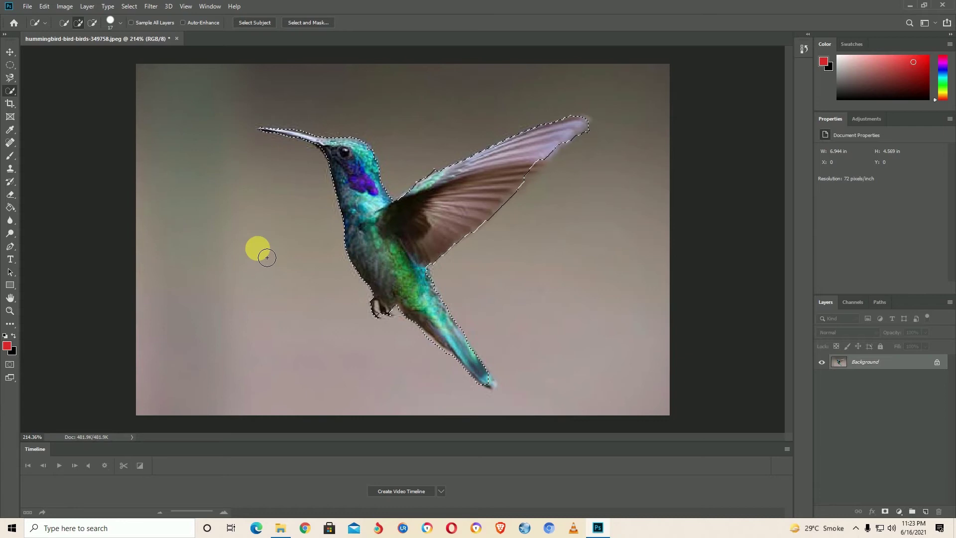
# - Copy the hummingbird selection to Layer 1 and toggle both layers' visibility to check the cutout
pyautogui.click(385, 206)
pyautogui.rightClick(376, 196)
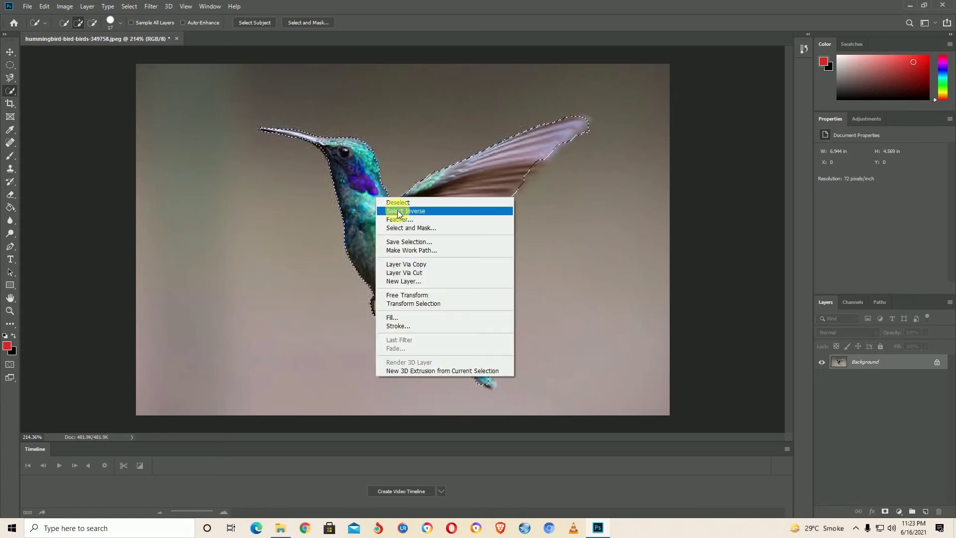
pyautogui.click(409, 265)
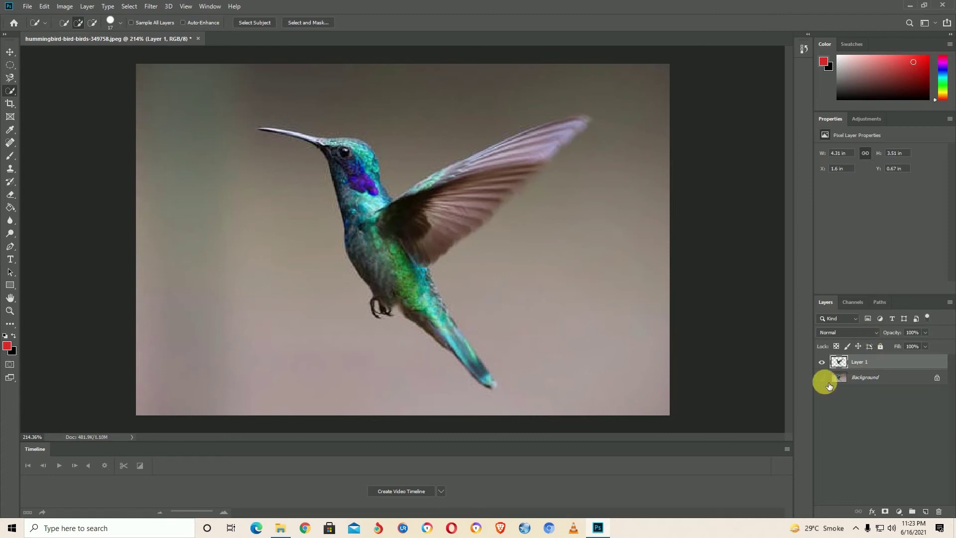
pyautogui.click(822, 378)
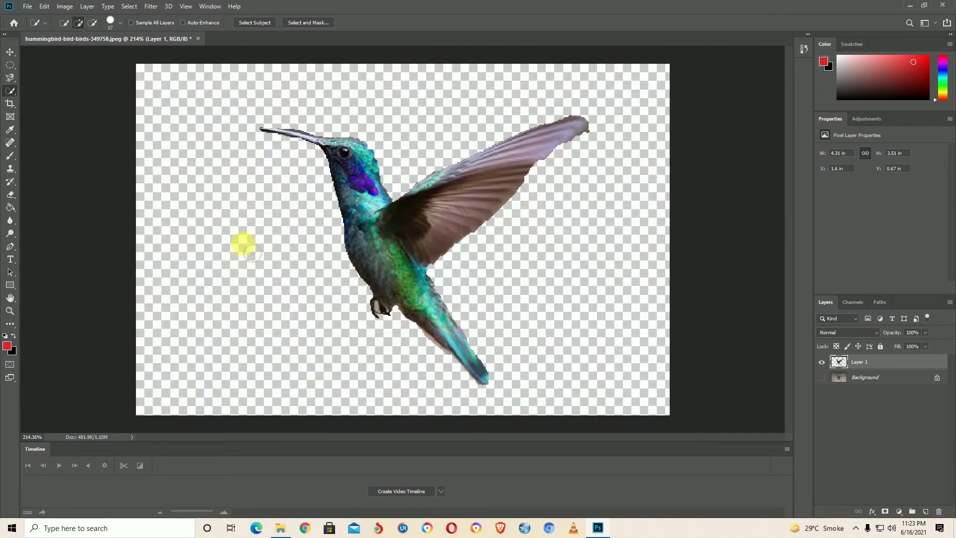
pyautogui.click(322, 164)
pyautogui.click(822, 362)
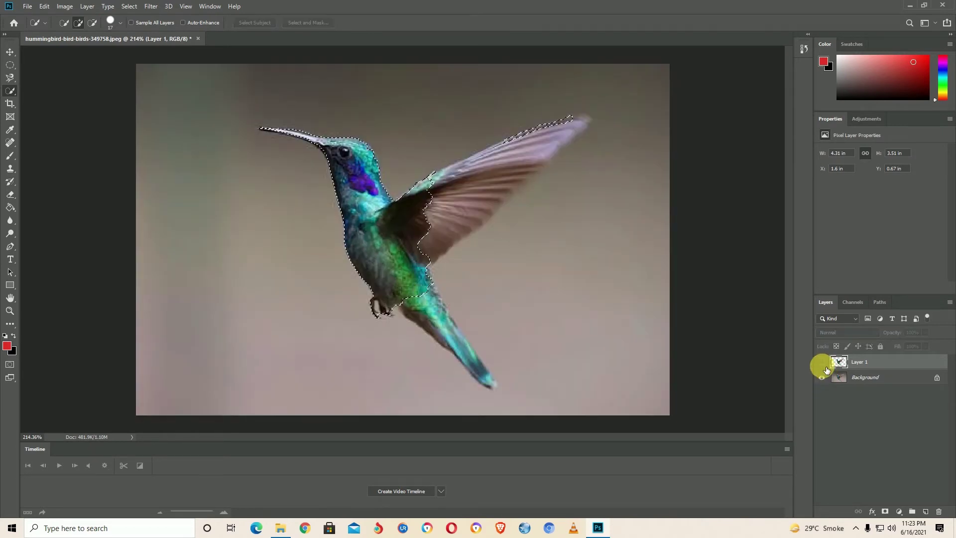
pyautogui.click(822, 363)
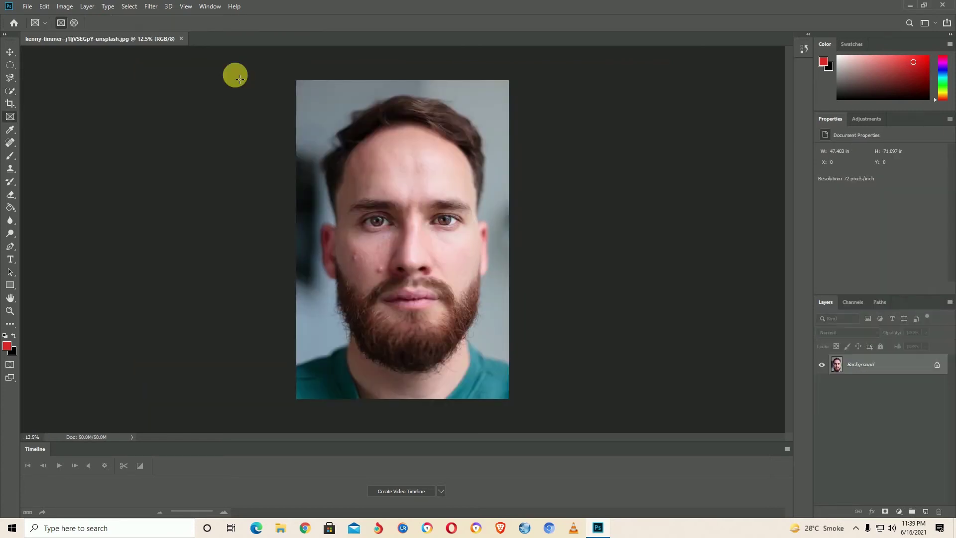
# - Choose the Spot Healing Brush Tool and zoom in on the man's cheek
pyautogui.click(11, 145)
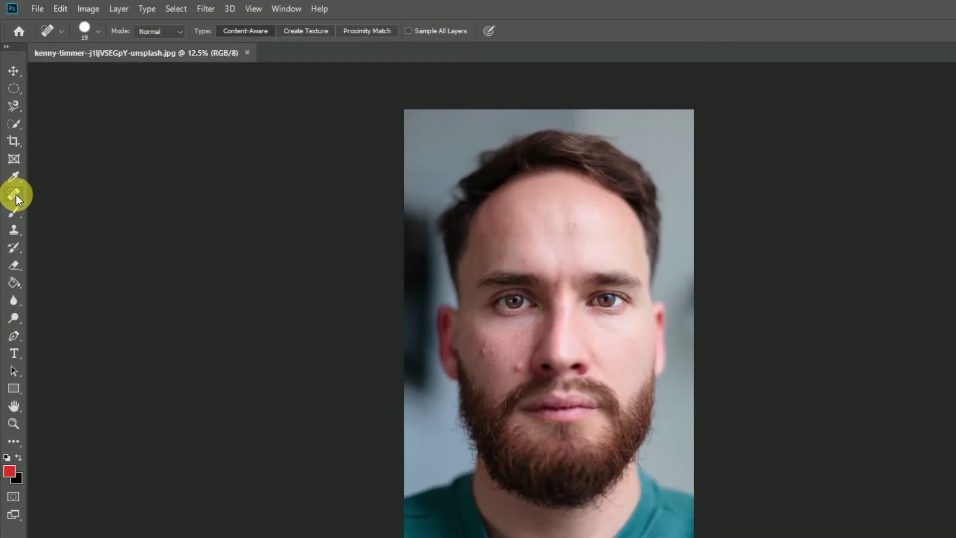
pyautogui.rightClick(16, 194)
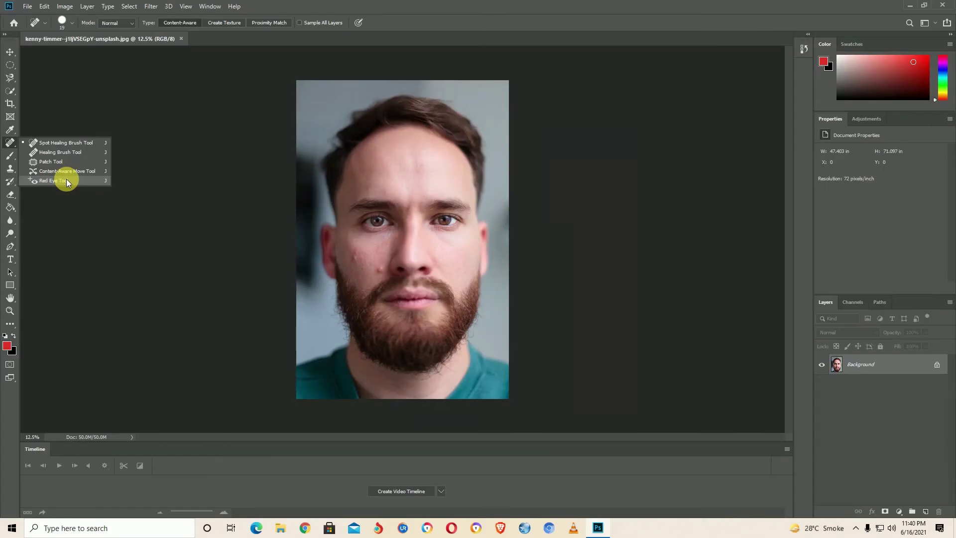
pyautogui.click(65, 142)
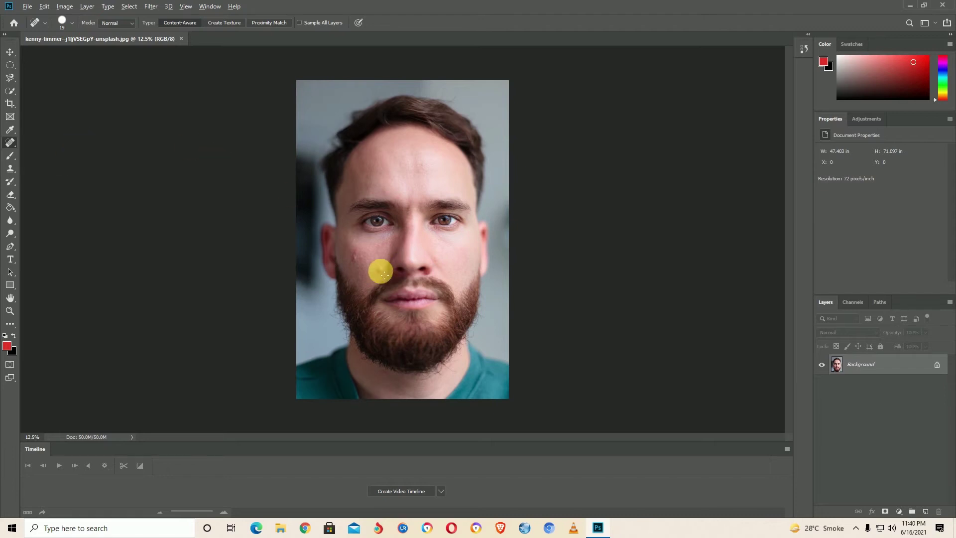
pyautogui.scroll(5, 383, 274)
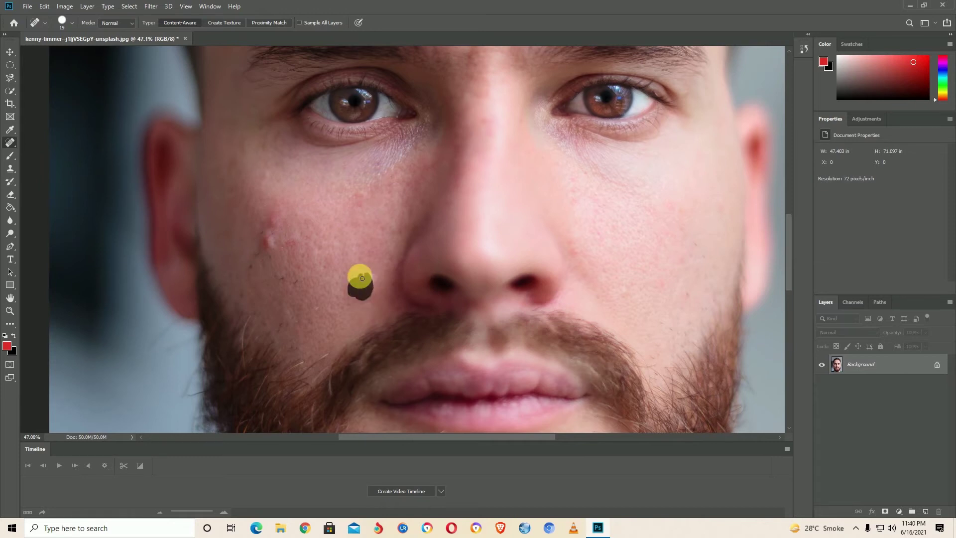
# - Spot-heal the red spots across the cheek, resizing the brush from the right-click popup
pyautogui.moveTo(367, 286)
pyautogui.mouseDown()
pyautogui.moveTo(364, 295)
pyautogui.moveTo(359, 287)
pyautogui.mouseUp()
pyautogui.moveTo(267, 235)
pyautogui.mouseDown()
pyautogui.moveTo(279, 244)
pyautogui.moveTo(269, 260)
pyautogui.moveTo(261, 242)
pyautogui.mouseUp()
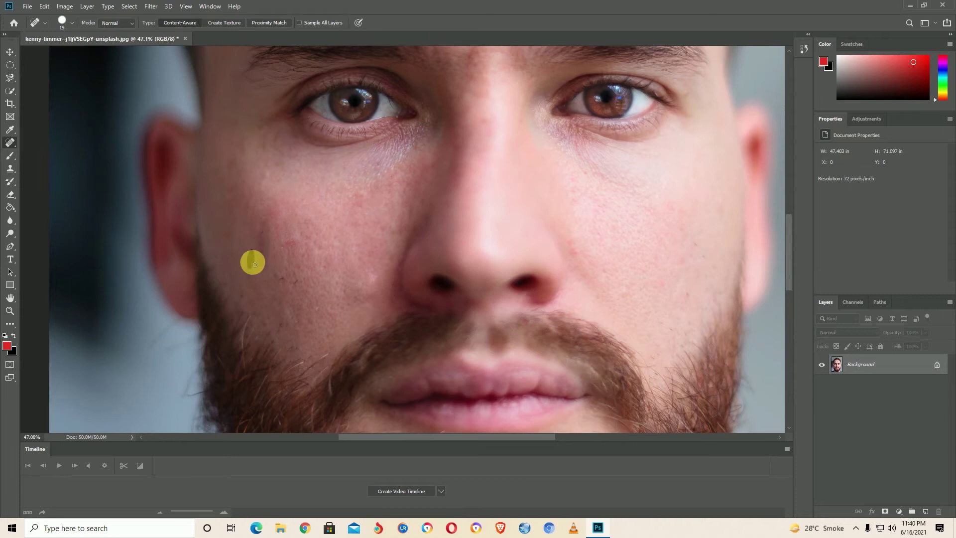
pyautogui.moveTo(279, 277); pyautogui.dragTo(297, 282)
pyautogui.moveTo(260, 230); pyautogui.dragTo(265, 258)
pyautogui.rightClick(269, 227)
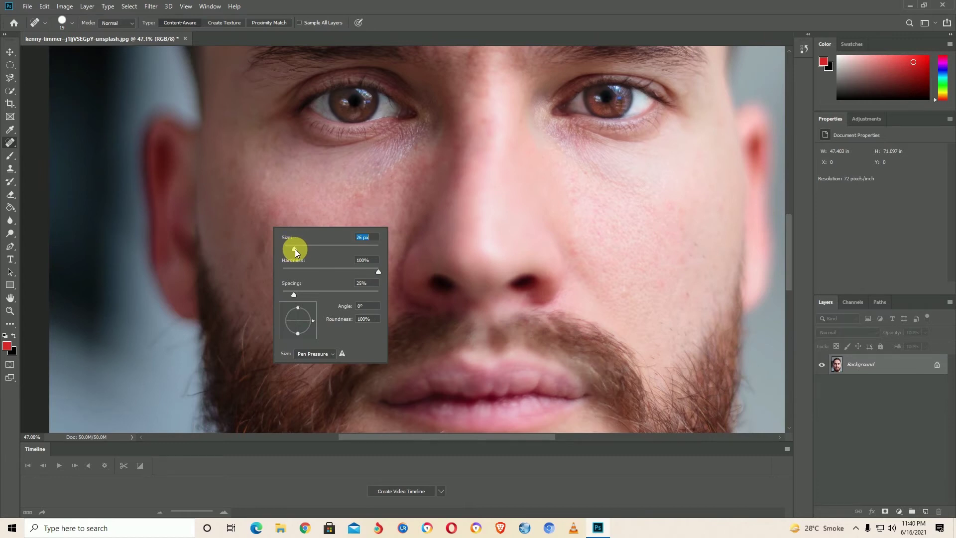
pyautogui.moveTo(258, 215); pyautogui.dragTo(258, 254)
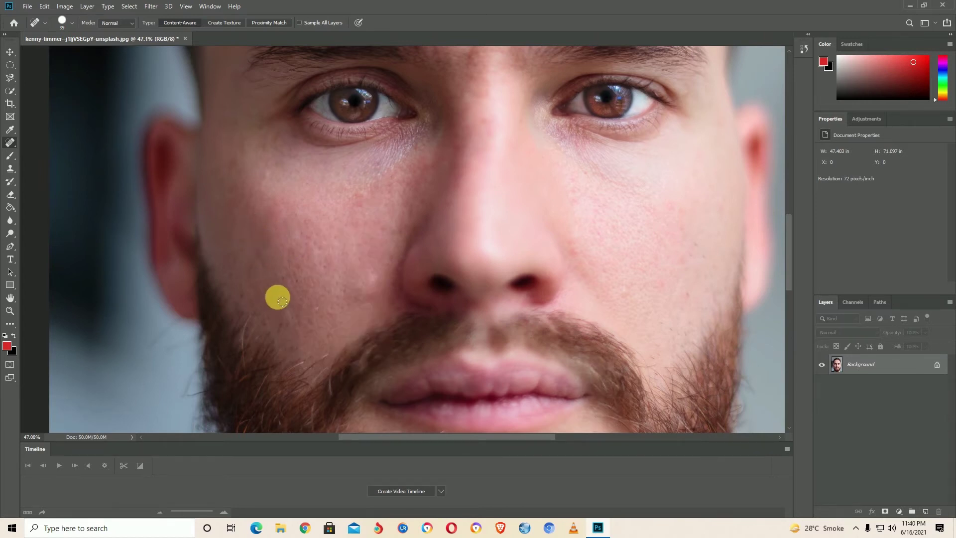
pyautogui.click(299, 281)
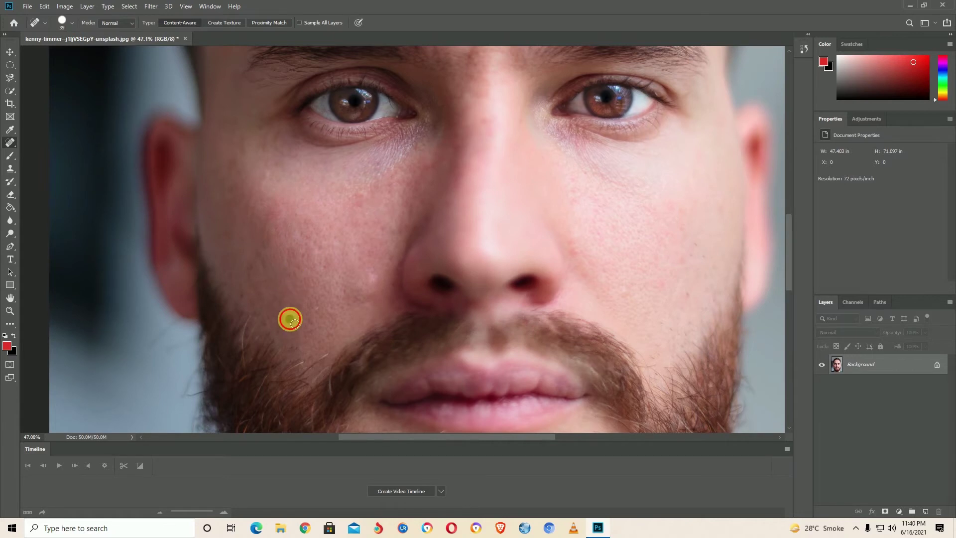
pyautogui.click(307, 314)
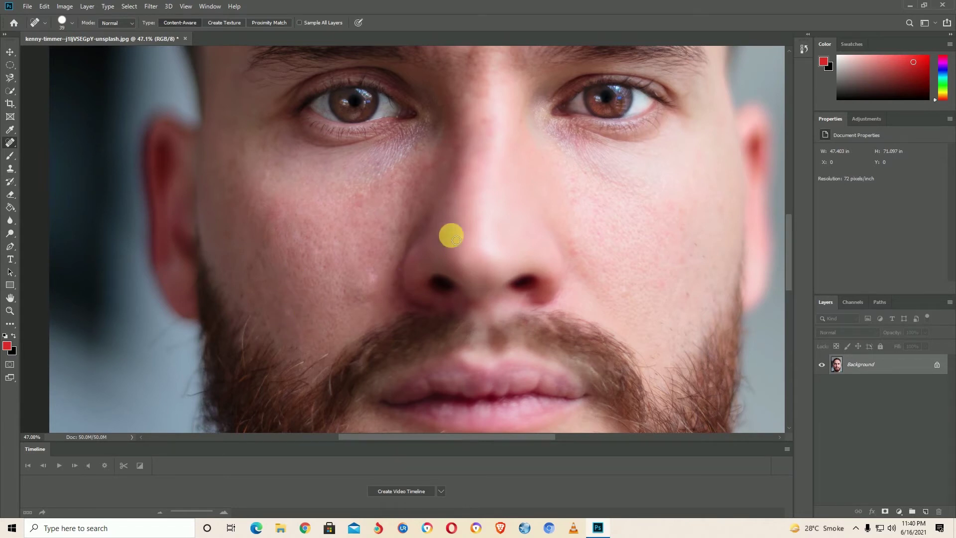
# - Heal the remaining cheek blemishes, zooming in and out to inspect the face
pyautogui.scroll(-1, 273, 149)
pyautogui.scroll(-1, 282, 175)
pyautogui.scroll(-1, 391, 291)
pyautogui.scroll(-1, 402, 333)
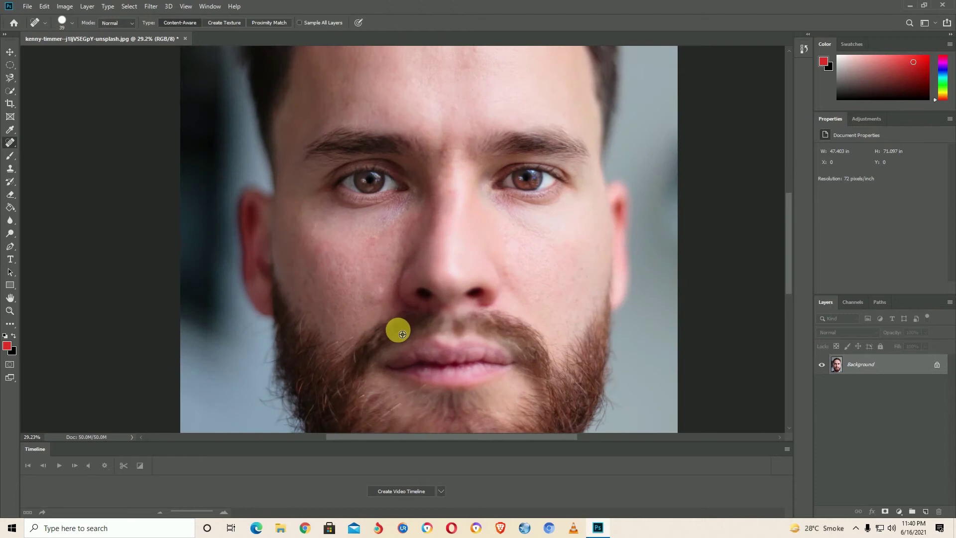
pyautogui.scroll(4, 403, 334)
pyautogui.moveTo(367, 267)
pyautogui.mouseDown()
pyautogui.moveTo(380, 280)
pyautogui.moveTo(367, 271)
pyautogui.mouseUp()
pyautogui.click(311, 291)
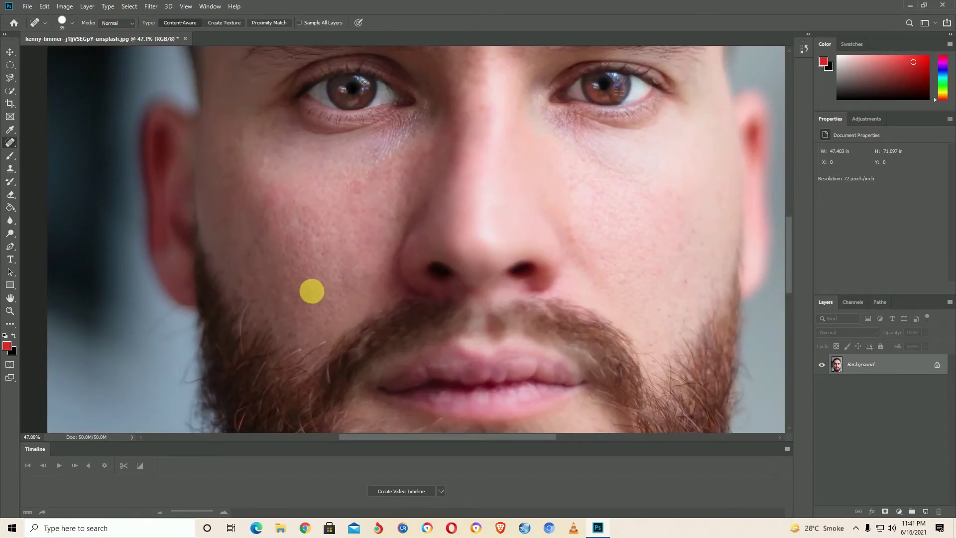
pyautogui.scroll(-4, 299, 290)
pyautogui.scroll(-2, 269, 285)
pyautogui.scroll(-3, 234, 278)
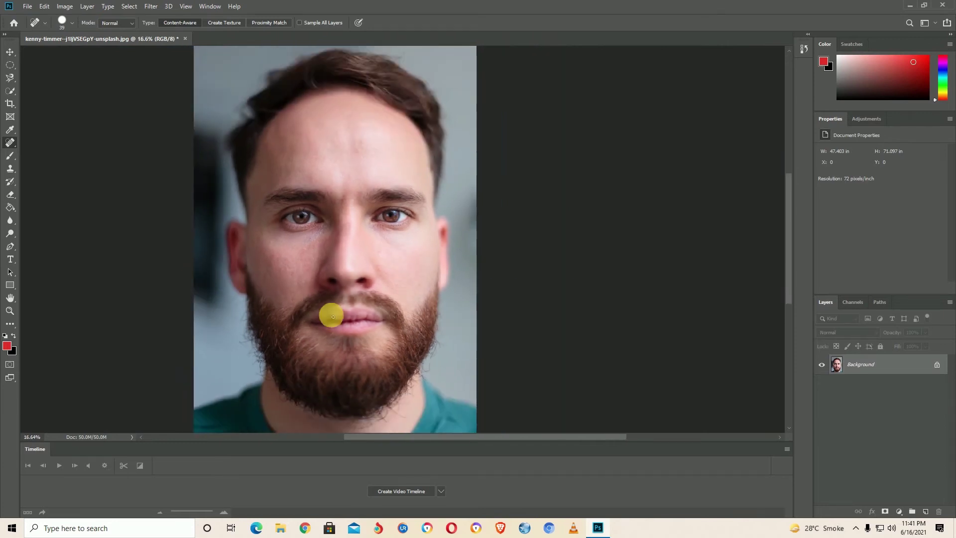
pyautogui.scroll(2, 273, 284)
pyautogui.scroll(4, 222, 284)
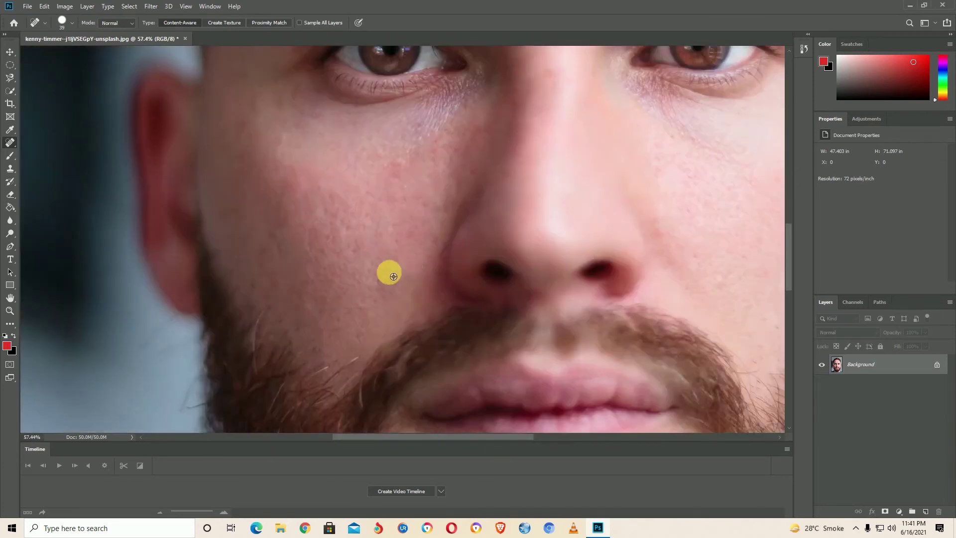
pyautogui.scroll(-3, 373, 259)
pyautogui.scroll(-2, 363, 231)
pyautogui.scroll(-2, 374, 214)
pyautogui.scroll(2, 403, 189)
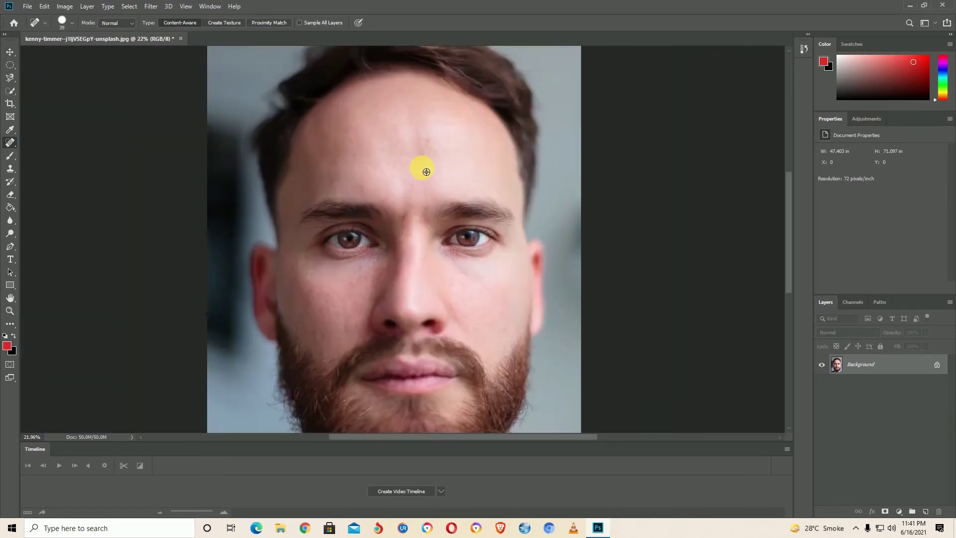
pyautogui.scroll(2, 426, 171)
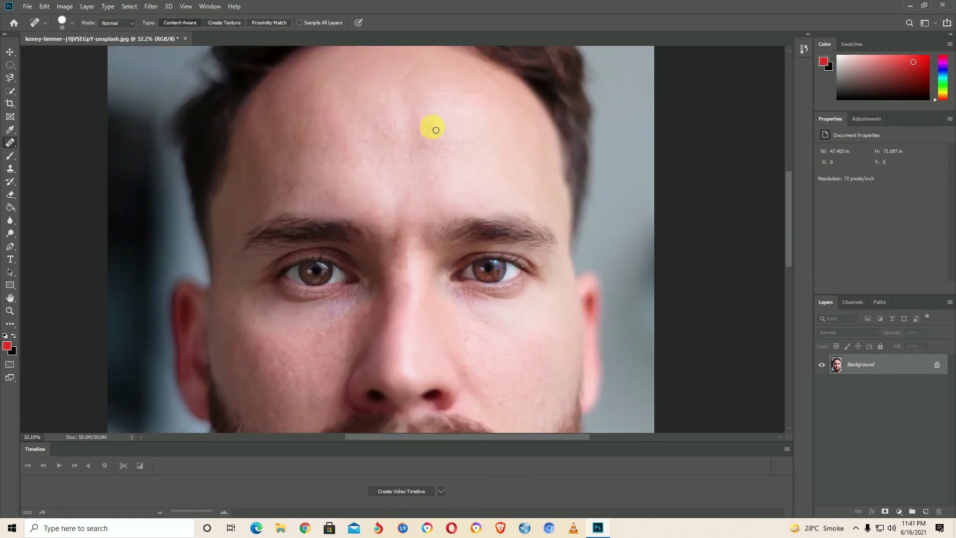
pyautogui.scroll(-2, 303, 189)
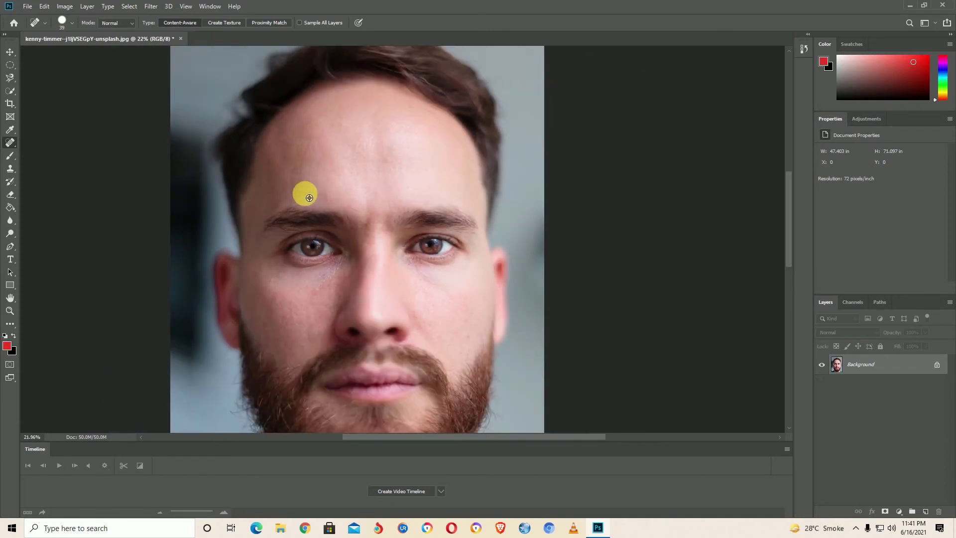
pyautogui.scroll(-1, 303, 188)
pyautogui.scroll(-1, 303, 192)
pyautogui.scroll(-1, 264, 230)
pyautogui.scroll(1, 259, 227)
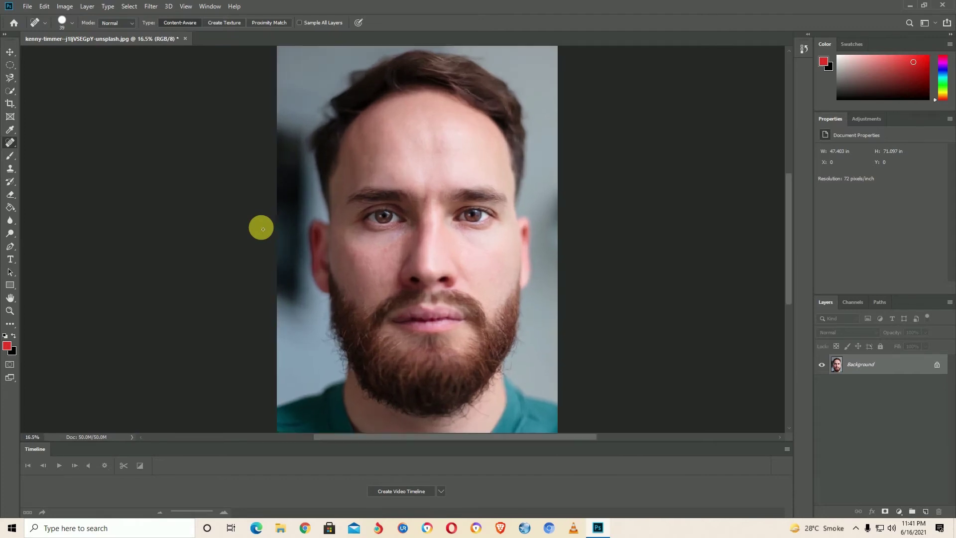
pyautogui.scroll(3, 432, 257)
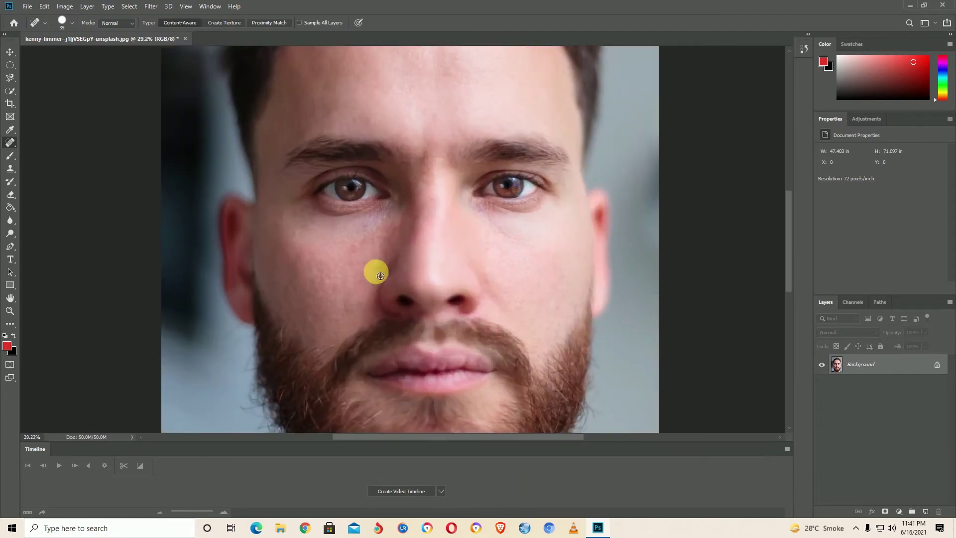
pyautogui.scroll(-2, 370, 258)
pyautogui.scroll(1, 373, 156)
pyautogui.scroll(2, 418, 45)
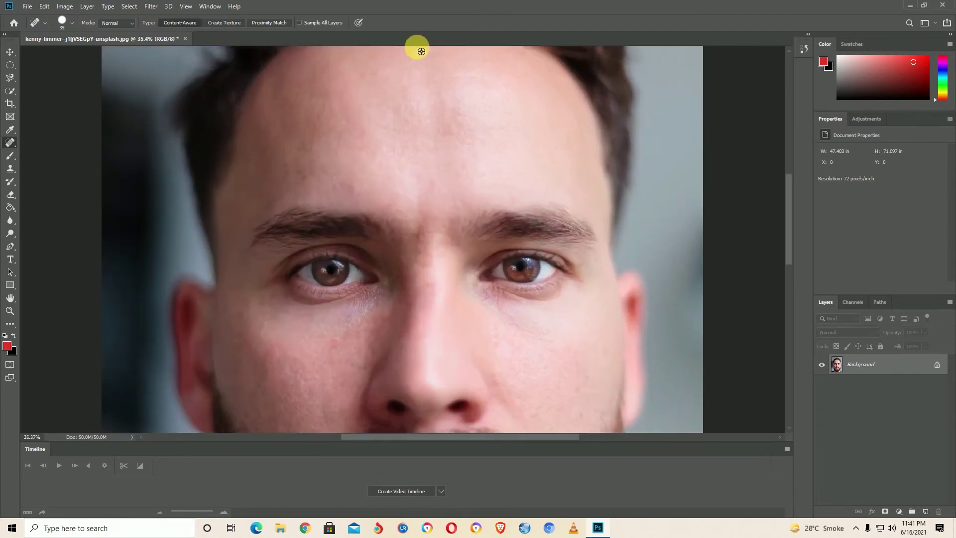
pyautogui.scroll(2, 448, 96)
pyautogui.scroll(1, 409, 348)
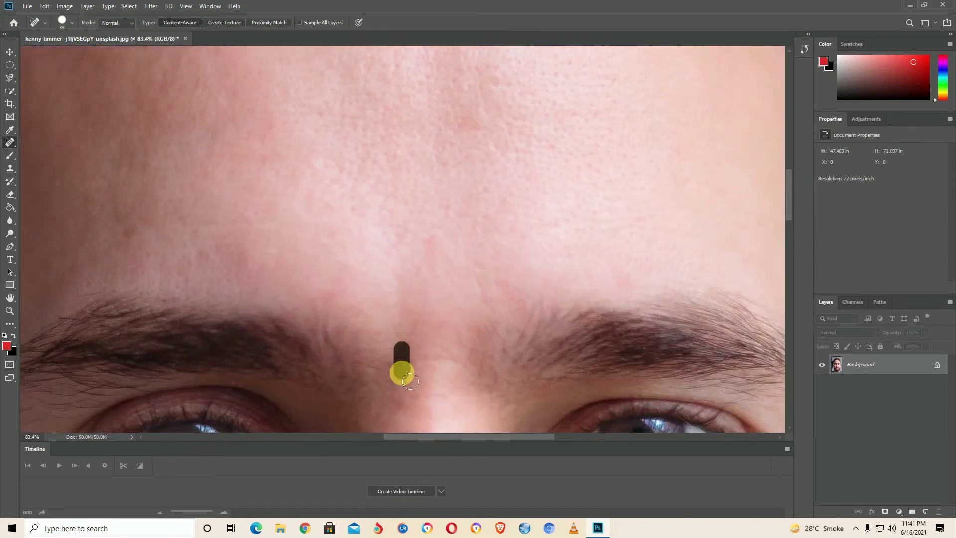
pyautogui.scroll(-3, 398, 349)
pyautogui.scroll(-1, 260, 305)
pyautogui.scroll(-1, 260, 305)
pyautogui.scroll(-1, 299, 184)
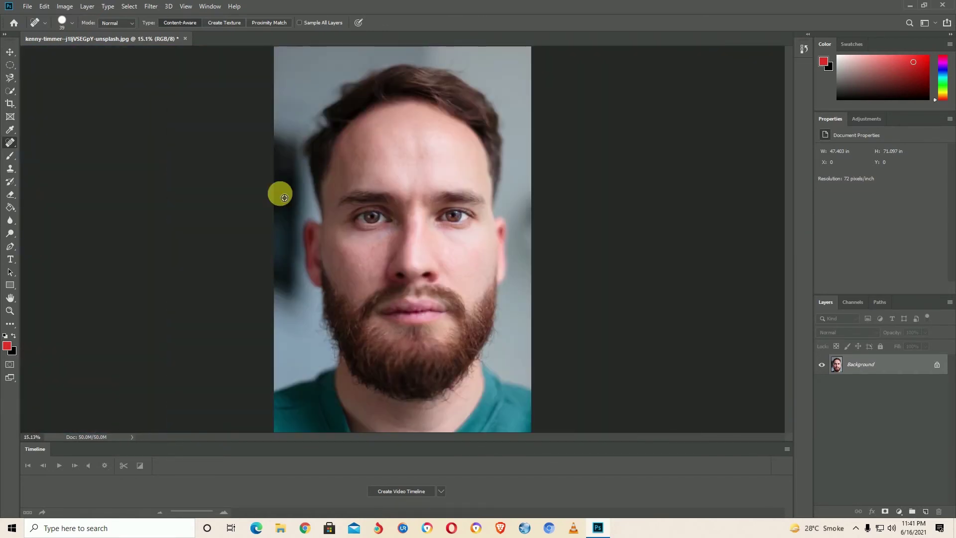
pyautogui.moveTo(10, 143); pyautogui.dragTo(58, 154)
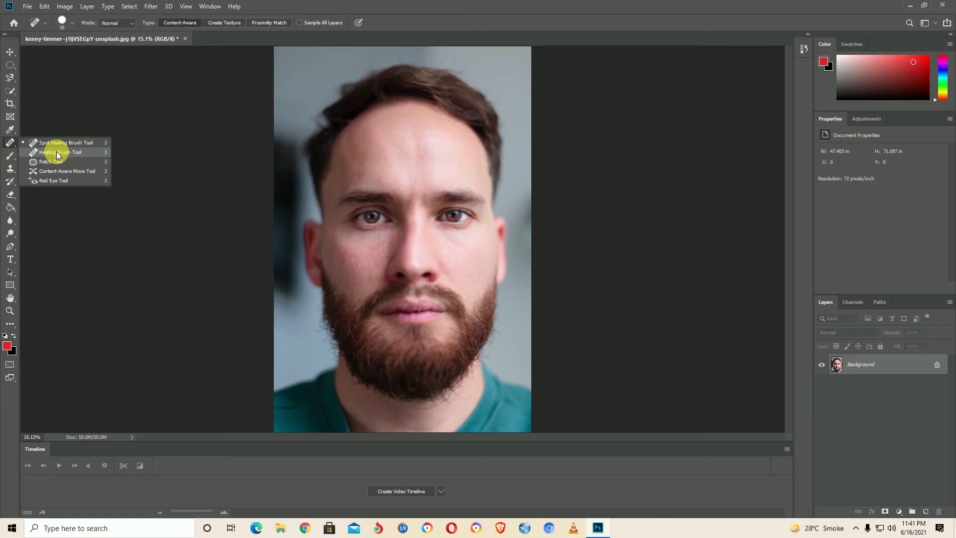
# - With the Patch Tool, patch the spot on the cheek and deselect
pyautogui.click(56, 125)
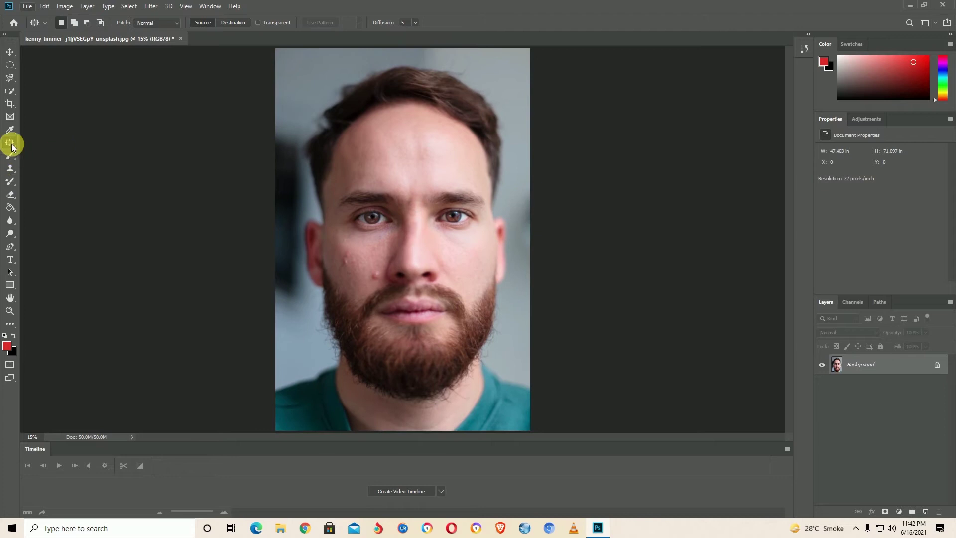
pyautogui.rightClick(11, 146)
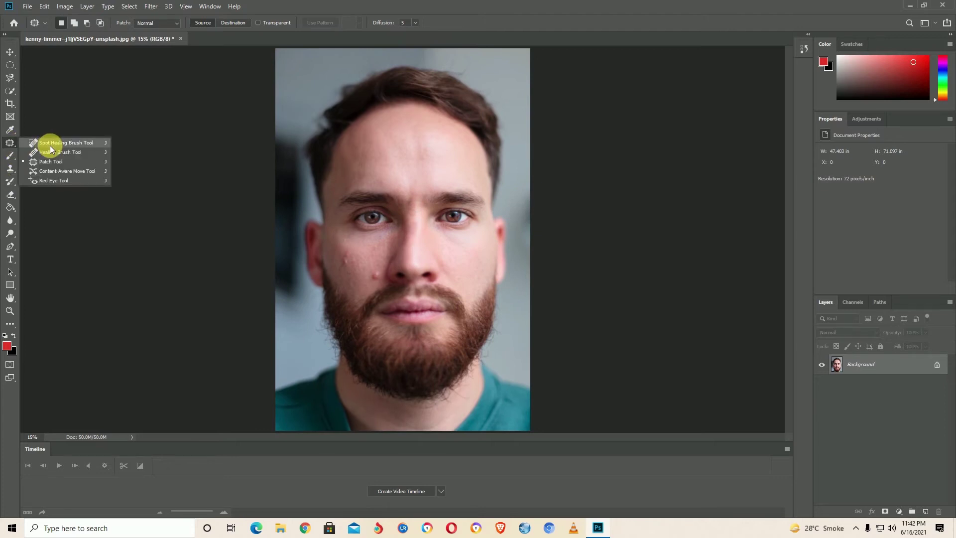
pyautogui.click(50, 165)
pyautogui.scroll(3, 309, 222)
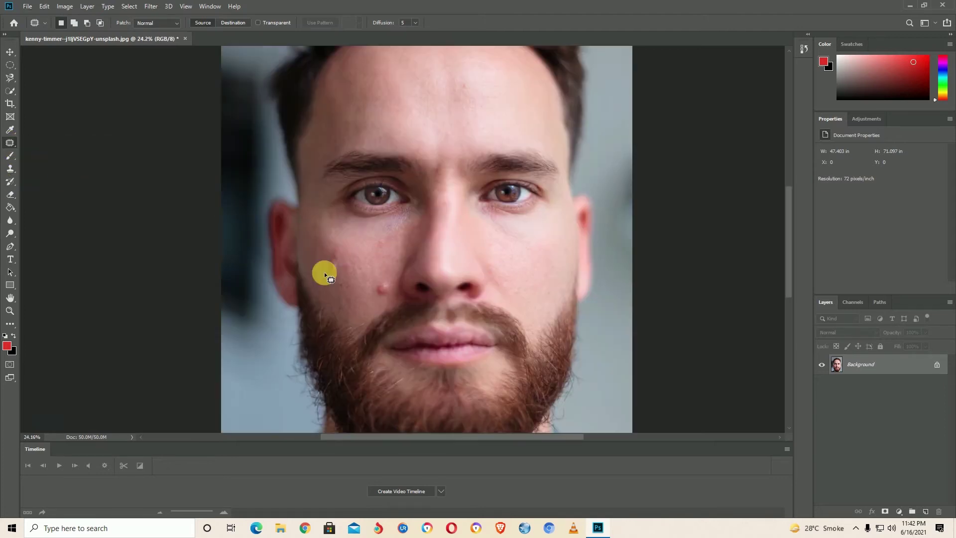
pyautogui.scroll(5, 324, 271)
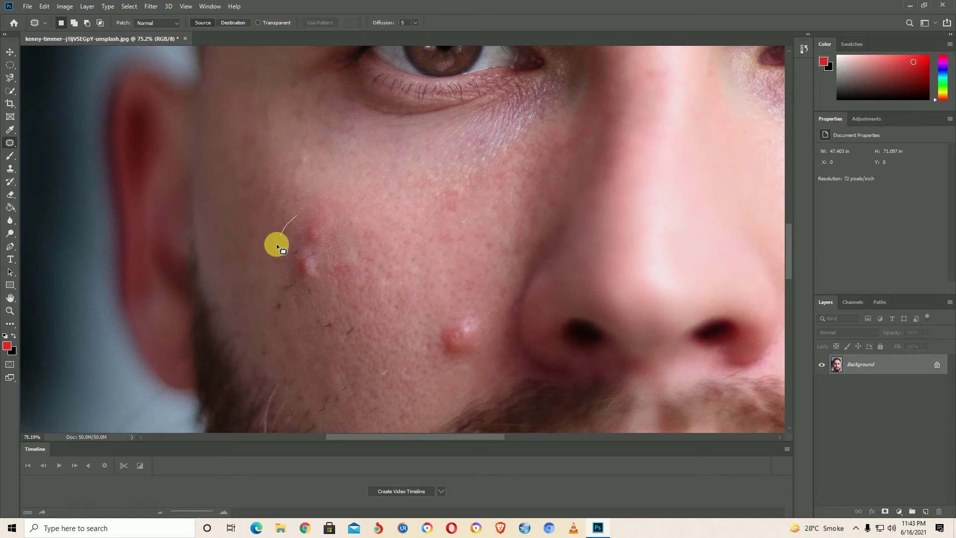
pyautogui.moveTo(347, 242)
pyautogui.mouseDown()
pyautogui.moveTo(298, 214)
pyautogui.moveTo(426, 230)
pyautogui.moveTo(445, 219)
pyautogui.mouseUp()
pyautogui.hotkey('ctrl', 'd')
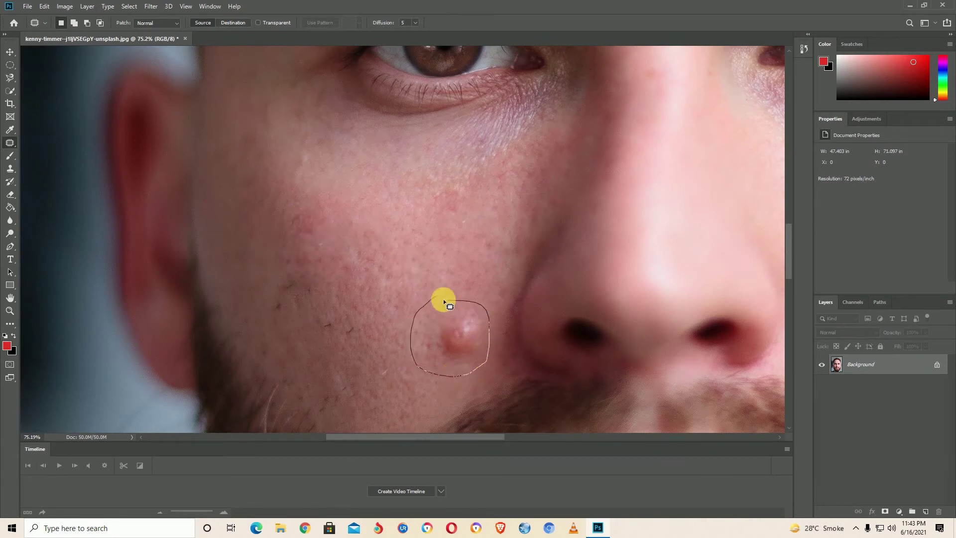
# - Patch the raised pimple beside the nose
pyautogui.moveTo(444, 301)
pyautogui.mouseDown()
pyautogui.moveTo(431, 297)
pyautogui.moveTo(466, 225)
pyautogui.mouseUp()
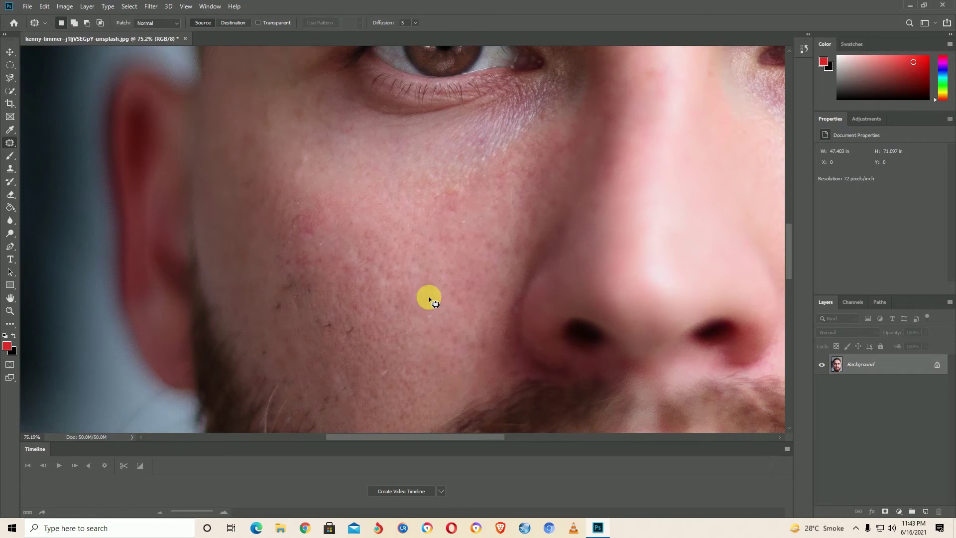
pyautogui.scroll(-2, 428, 296)
pyautogui.scroll(-2, 428, 296)
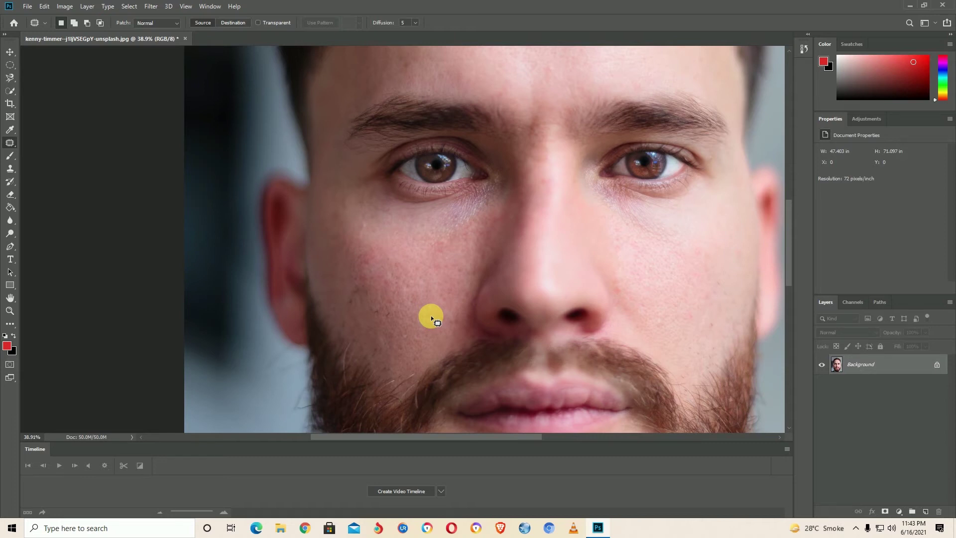
pyautogui.rightClick(9, 145)
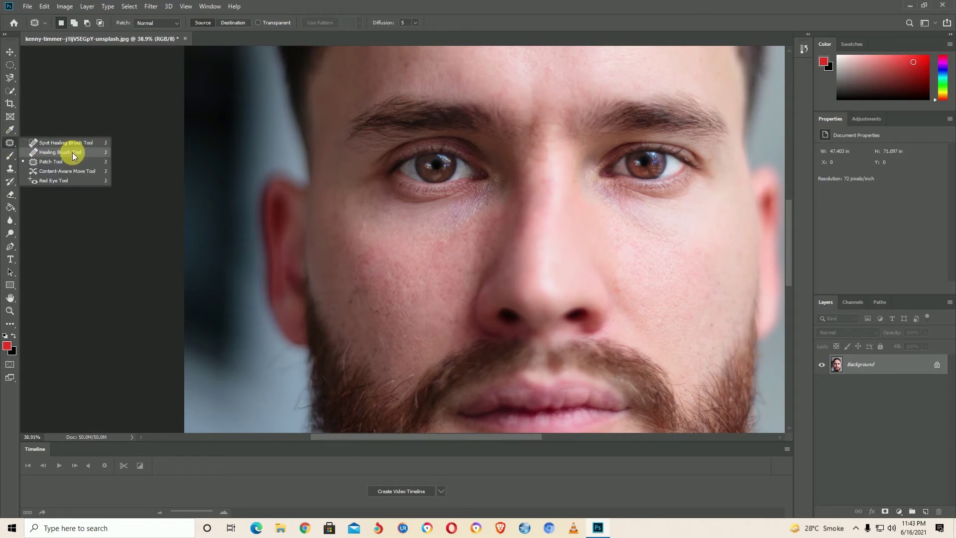
# - Apply the Red Eye Tool to the pupils of both of the man's eyes
pyautogui.click(45, 183)
pyautogui.scroll(3, 399, 175)
pyautogui.scroll(3, 448, 170)
pyautogui.scroll(2, 448, 171)
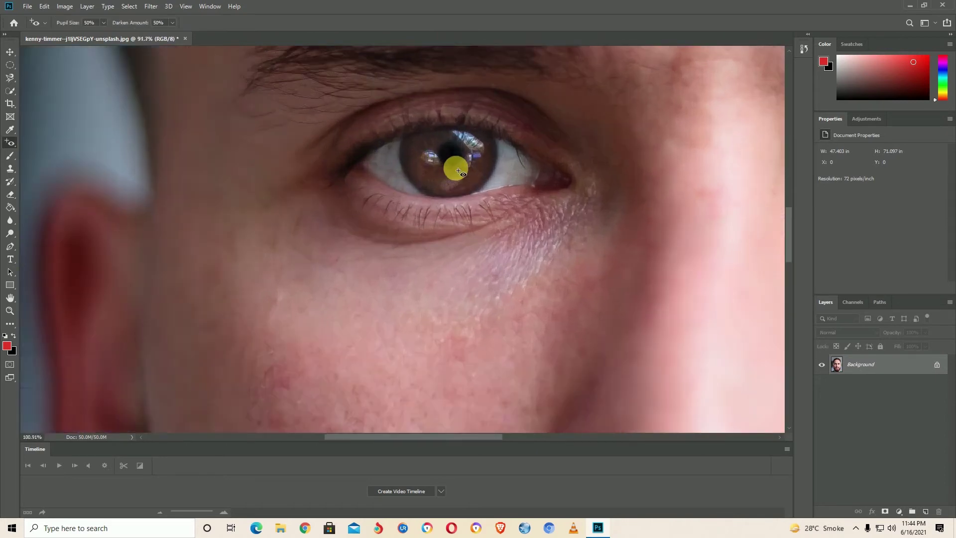
pyautogui.scroll(1, 454, 164)
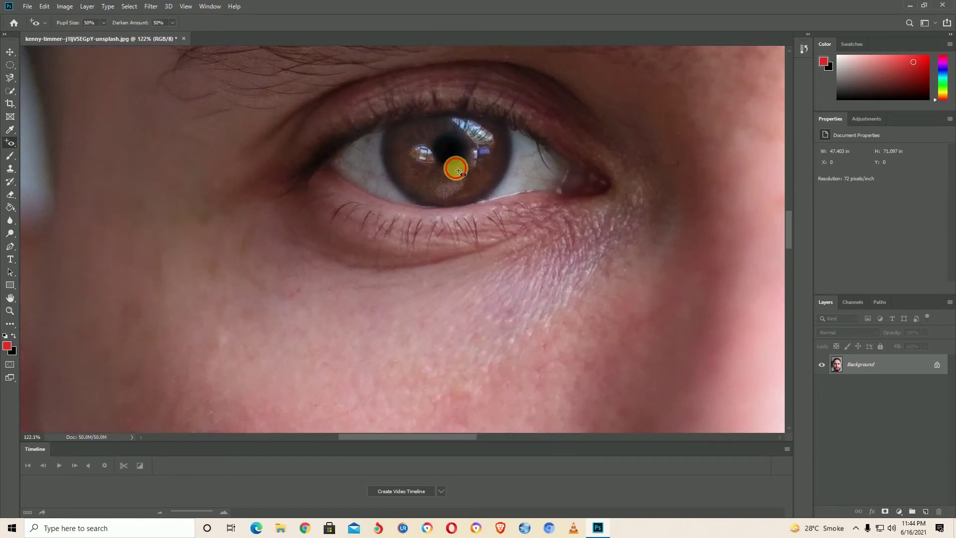
pyautogui.click(528, 168)
pyautogui.scroll(-2, 501, 181)
pyautogui.scroll(-2, 500, 179)
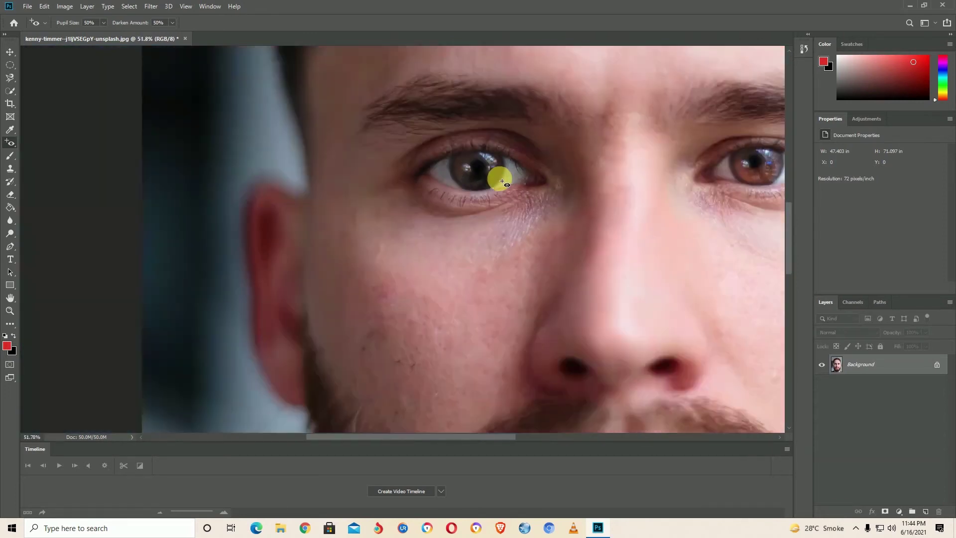
pyautogui.scroll(-1, 650, 176)
pyautogui.scroll(1, 672, 169)
pyautogui.scroll(2, 703, 187)
pyautogui.click(701, 185)
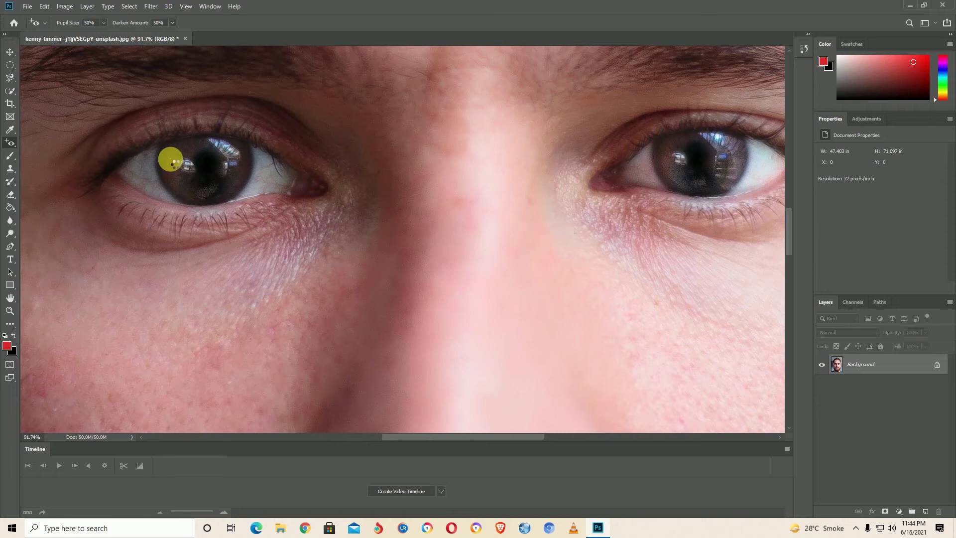
# - Re-correct the left iris, then zoom out to fit the whole portrait
pyautogui.click(170, 160)
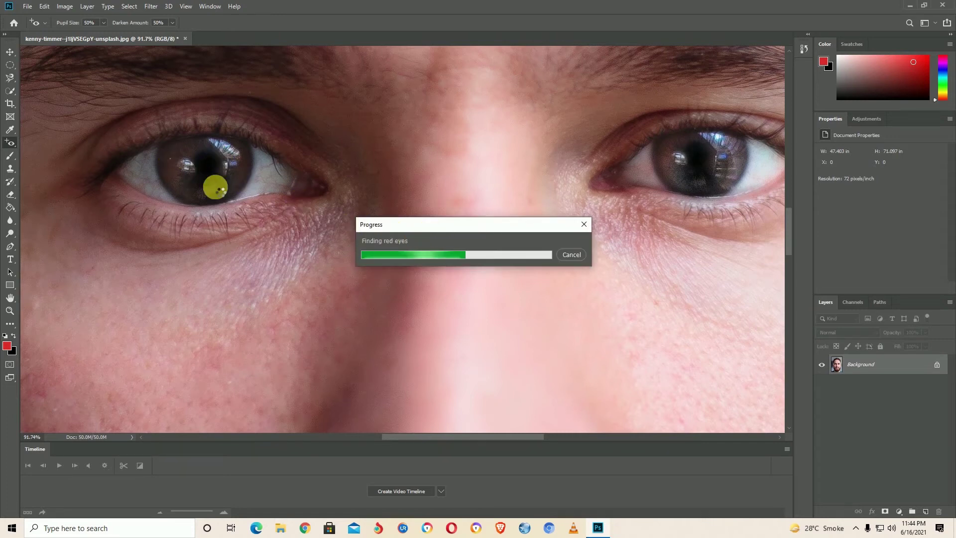
pyautogui.rightClick(9, 143)
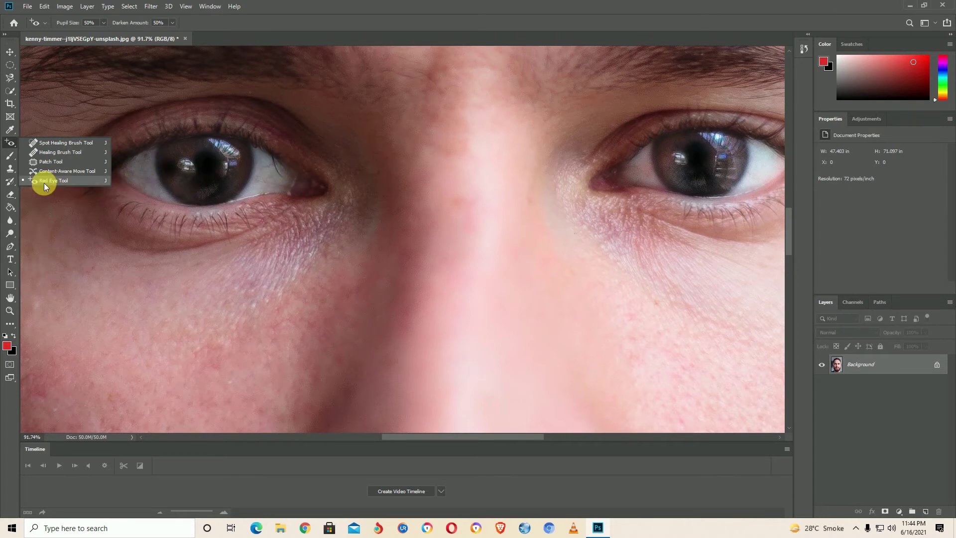
pyautogui.hotkey('ctrl', '0')
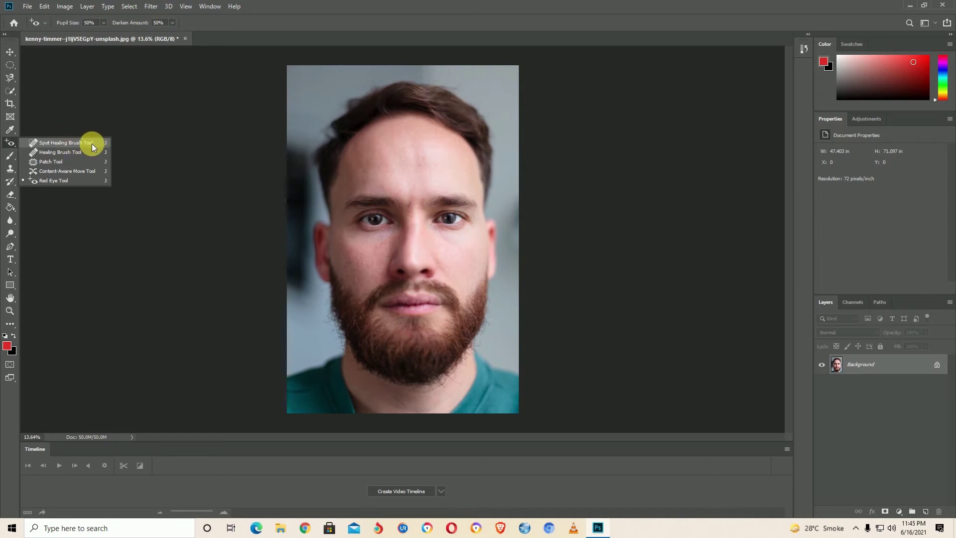
pyautogui.click(121, 150)
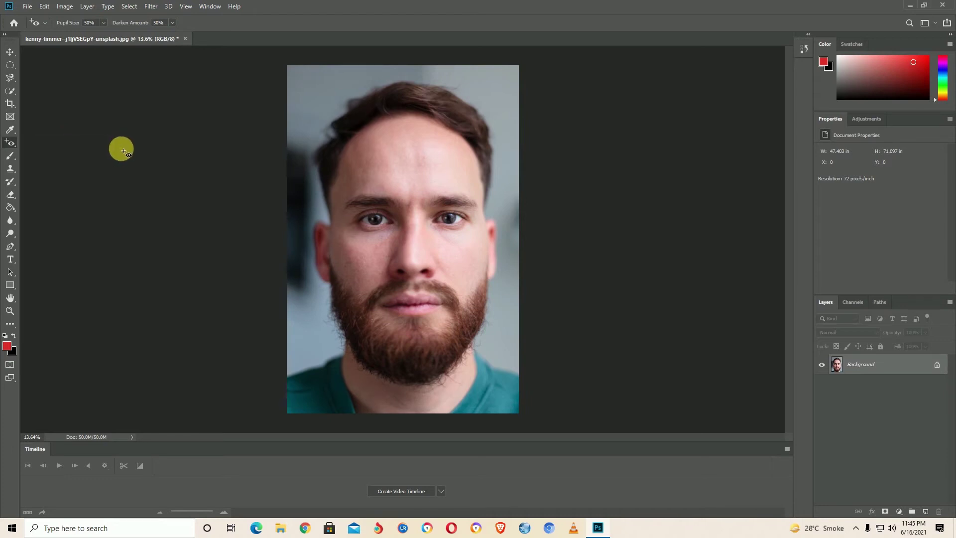
# - Close the portrait without saving and open DSC_0089 and DSC_0090 from Camera Roll
pyautogui.click(185, 39)
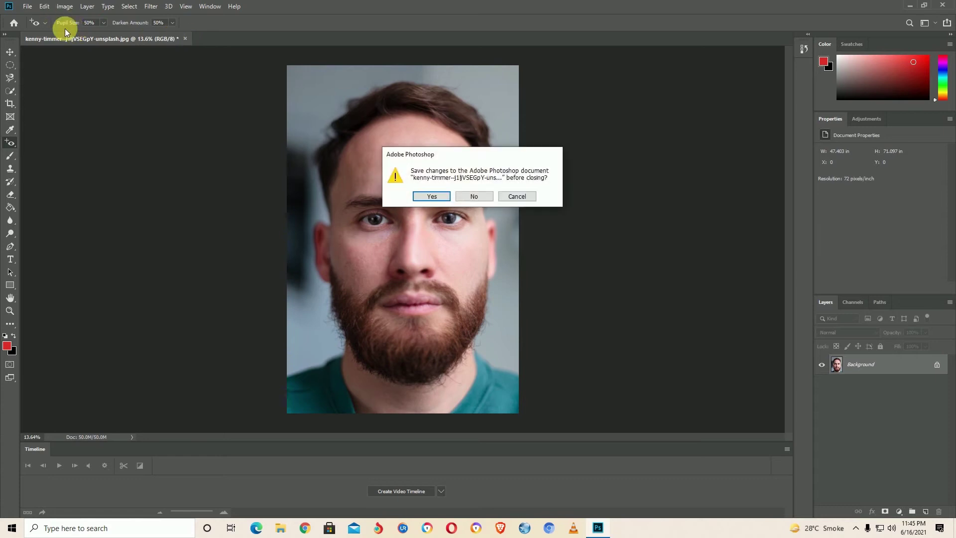
pyautogui.click(482, 196)
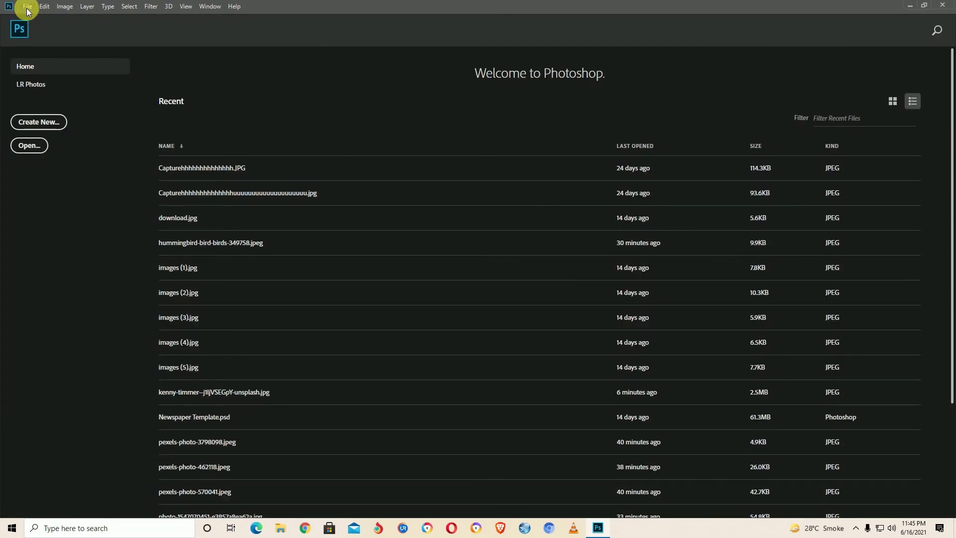
pyautogui.click(15, 146)
pyautogui.scroll(-3, 127, 161)
pyautogui.click(41, 148)
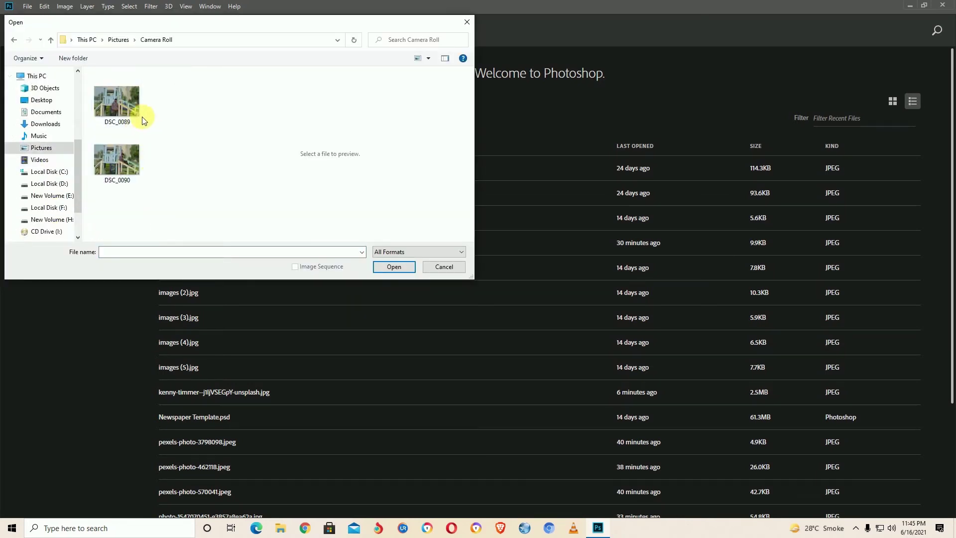
pyautogui.moveTo(143, 121); pyautogui.dragTo(102, 187)
pyautogui.click(410, 267)
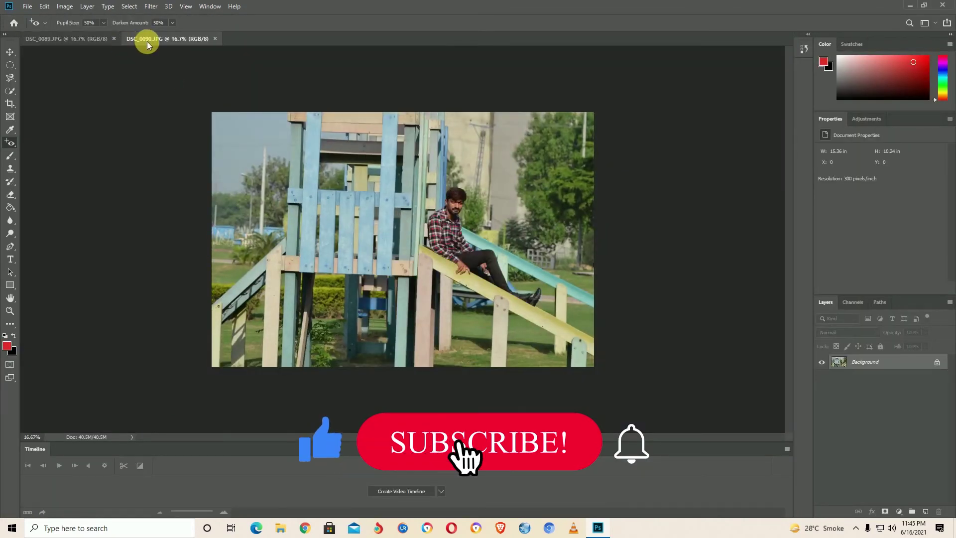
# - Float both documents and drag DSC_0090 into DSC_0089 as a new layer
pyautogui.moveTo(92, 42); pyautogui.dragTo(105, 106)
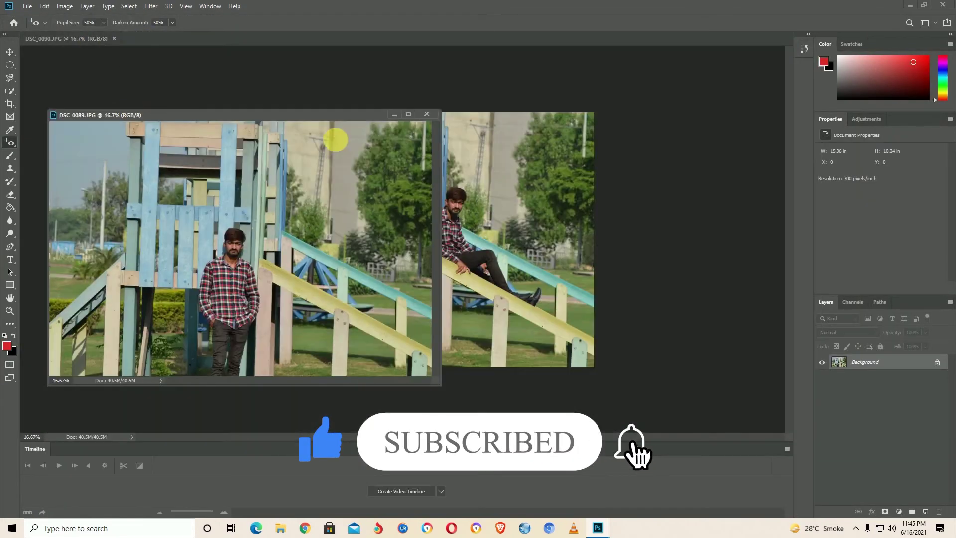
pyautogui.moveTo(341, 115); pyautogui.dragTo(327, 116)
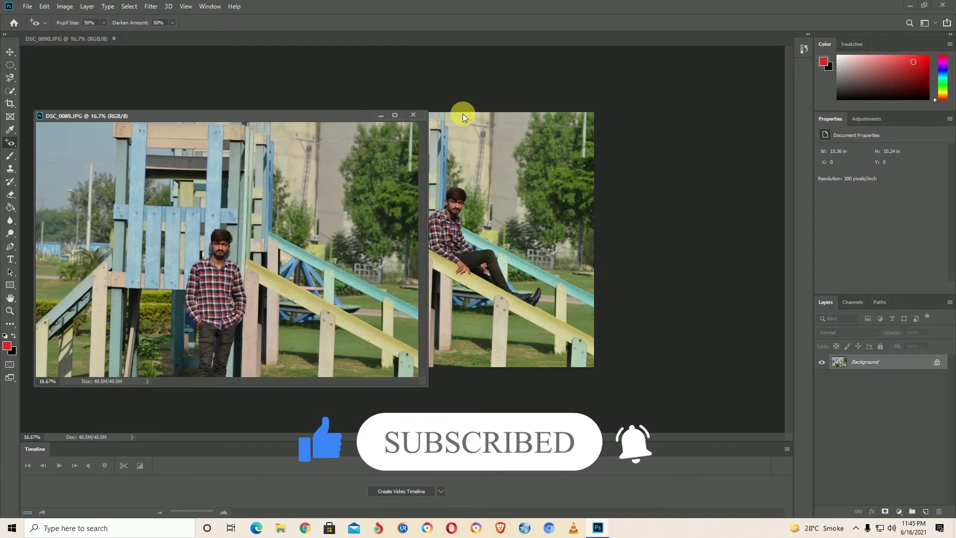
pyautogui.moveTo(109, 38)
pyautogui.mouseDown()
pyautogui.moveTo(358, 90)
pyautogui.moveTo(407, 118)
pyautogui.mouseUp()
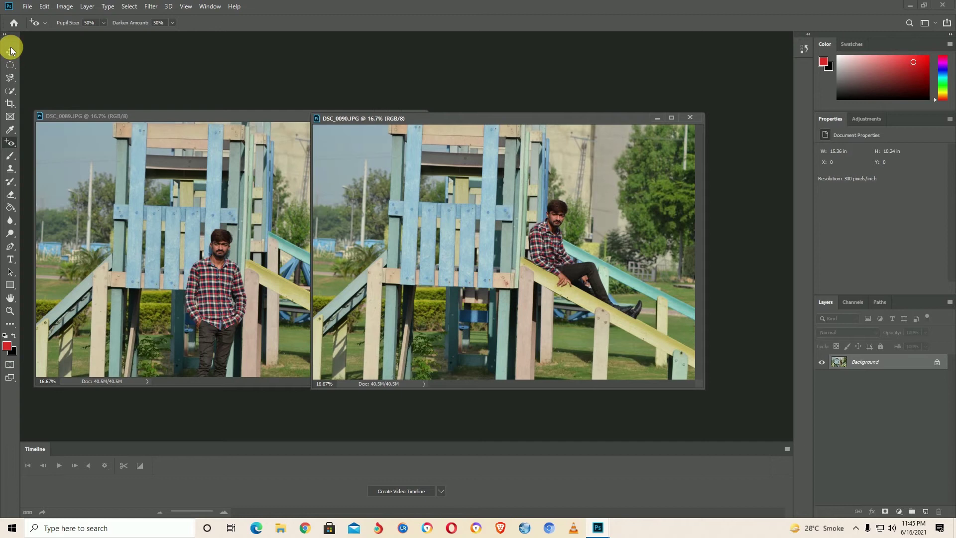
pyautogui.click(10, 52)
pyautogui.moveTo(378, 149); pyautogui.dragTo(199, 190)
pyautogui.moveTo(252, 209); pyautogui.dragTo(193, 200)
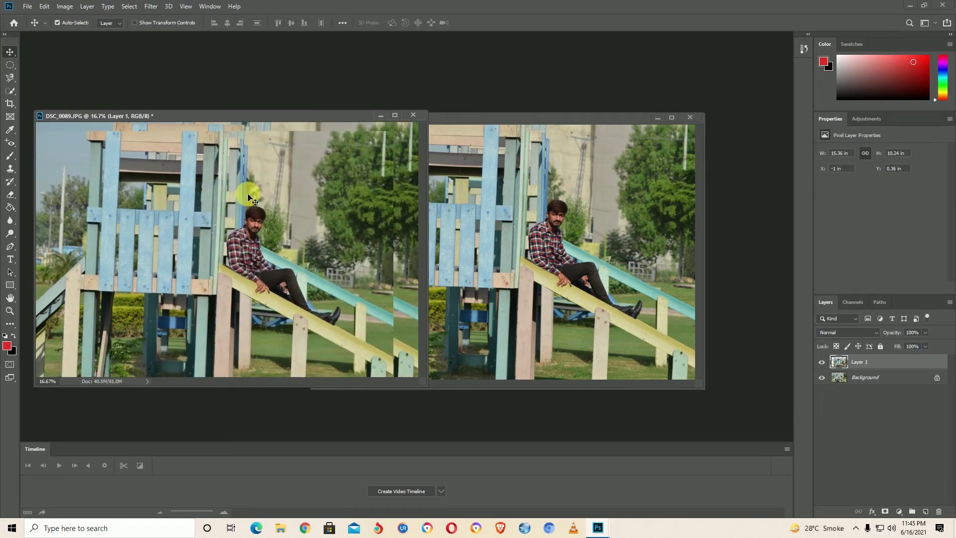
# - Enlarge the DSC_0089 window, zoom in, and align Layer 1 over the background photo
pyautogui.click(686, 114)
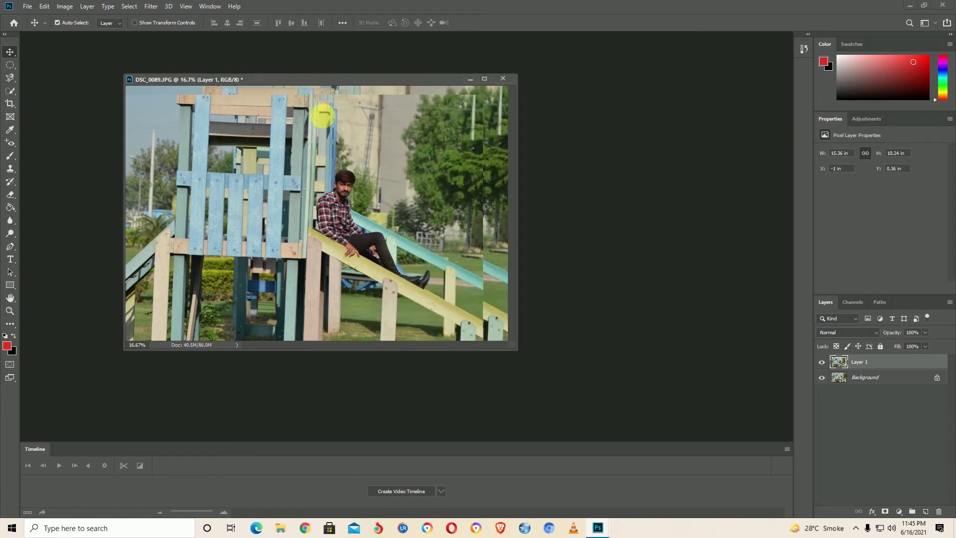
pyautogui.moveTo(321, 112)
pyautogui.mouseDown()
pyautogui.moveTo(342, 248)
pyautogui.moveTo(361, 117)
pyautogui.mouseUp()
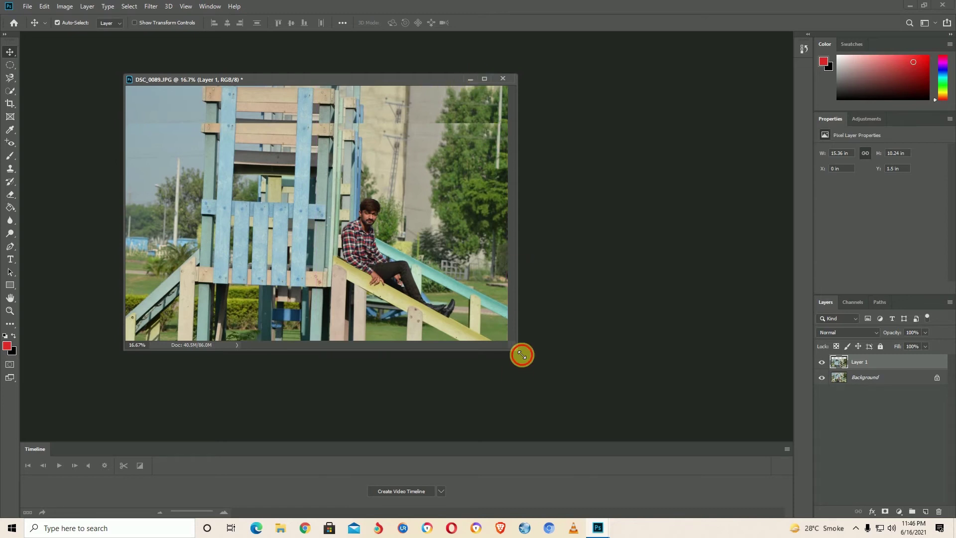
pyautogui.moveTo(521, 354); pyautogui.dragTo(705, 435)
pyautogui.moveTo(480, 343); pyautogui.dragTo(500, 350)
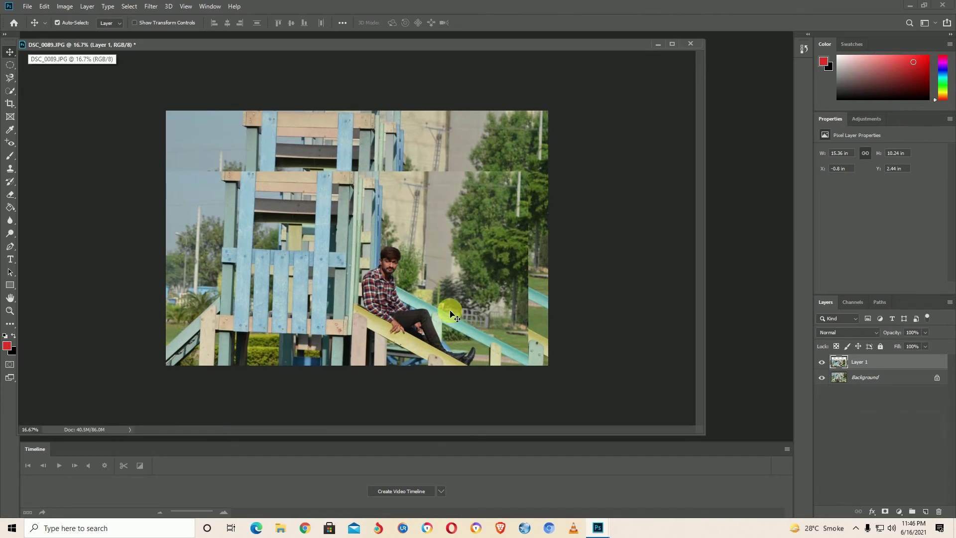
pyautogui.hotkey('ctrl', '+')
pyautogui.moveTo(447, 276)
pyautogui.mouseDown()
pyautogui.moveTo(477, 247)
pyautogui.moveTo(474, 198)
pyautogui.mouseUp()
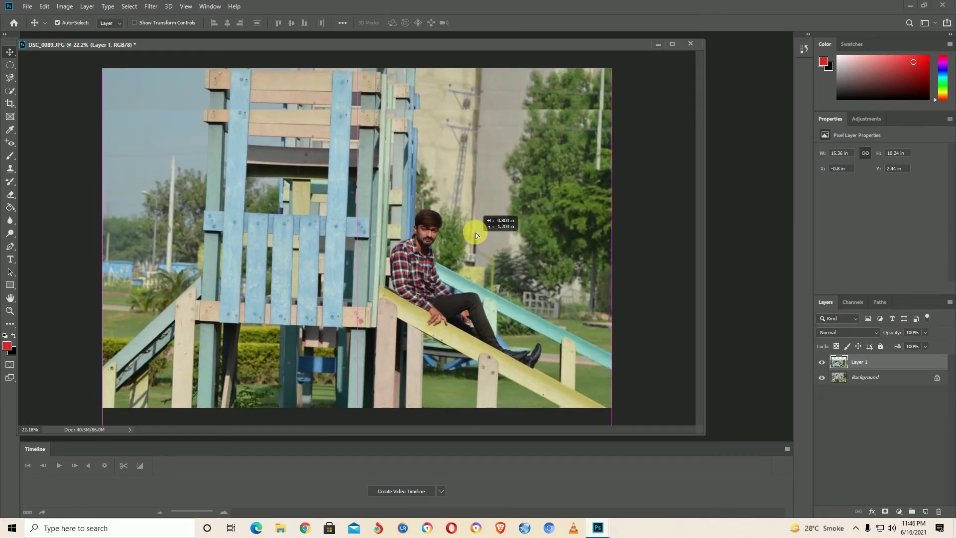
pyautogui.press('Escape')
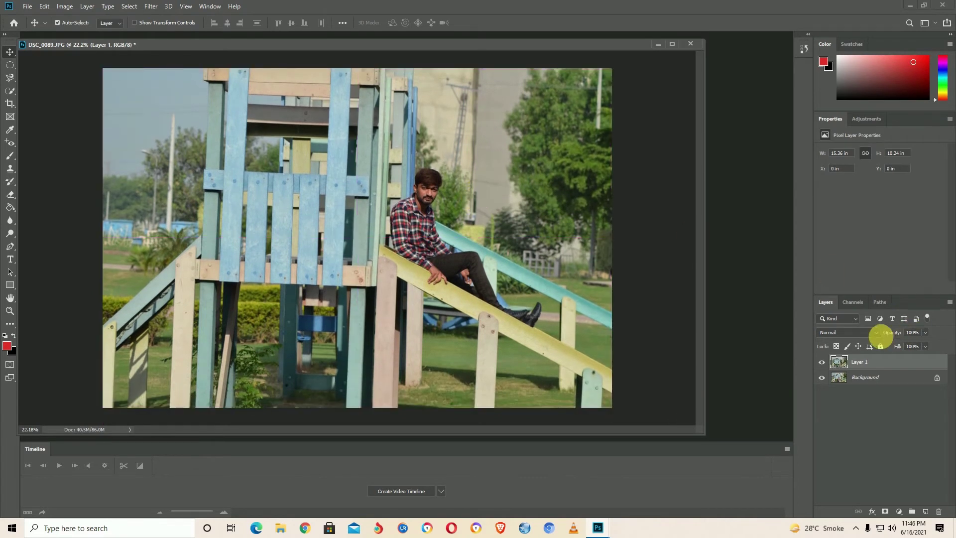
# - Lower Layer 1 to 35% opacity and nudge it into line with the standing photo
pyautogui.click(926, 333)
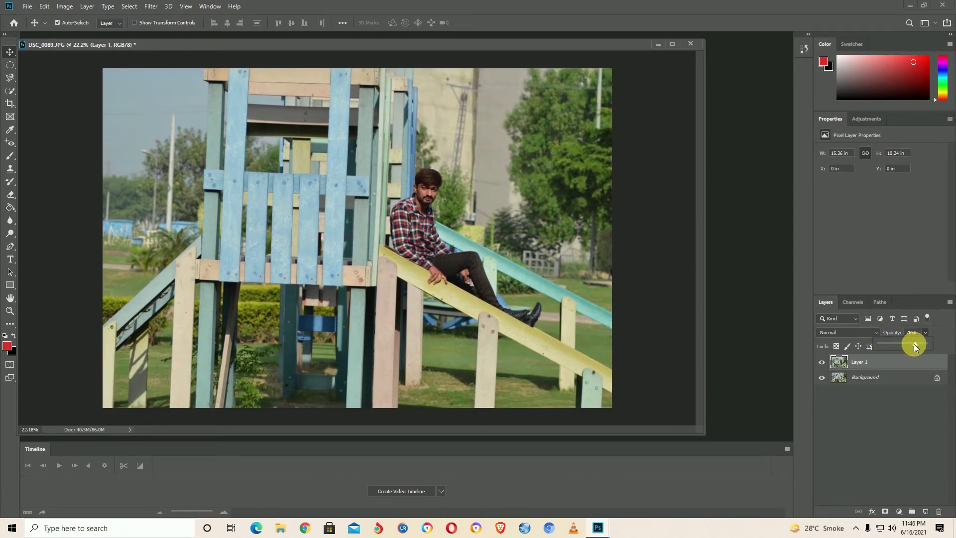
pyautogui.moveTo(899, 344); pyautogui.dragTo(895, 344)
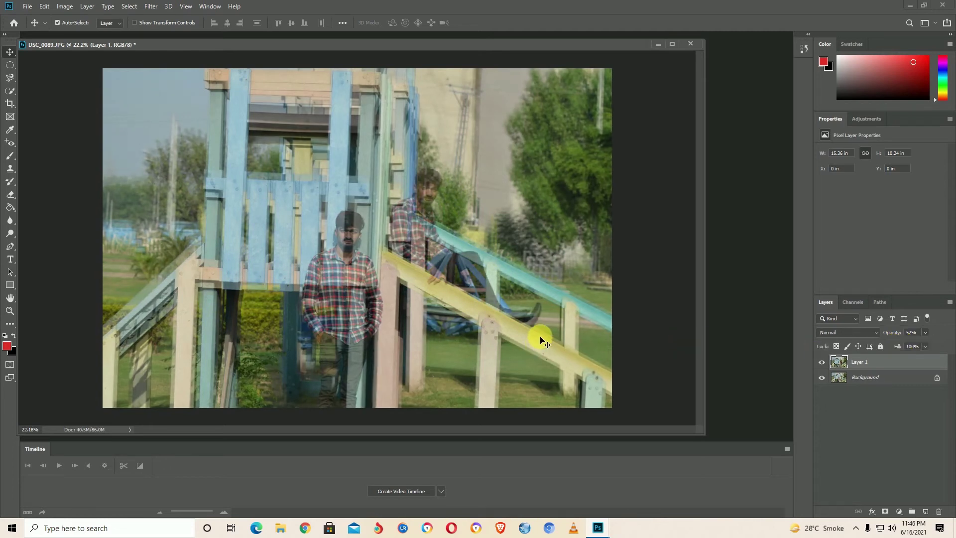
pyautogui.moveTo(541, 339); pyautogui.dragTo(542, 343)
pyautogui.scroll(2, 438, 355)
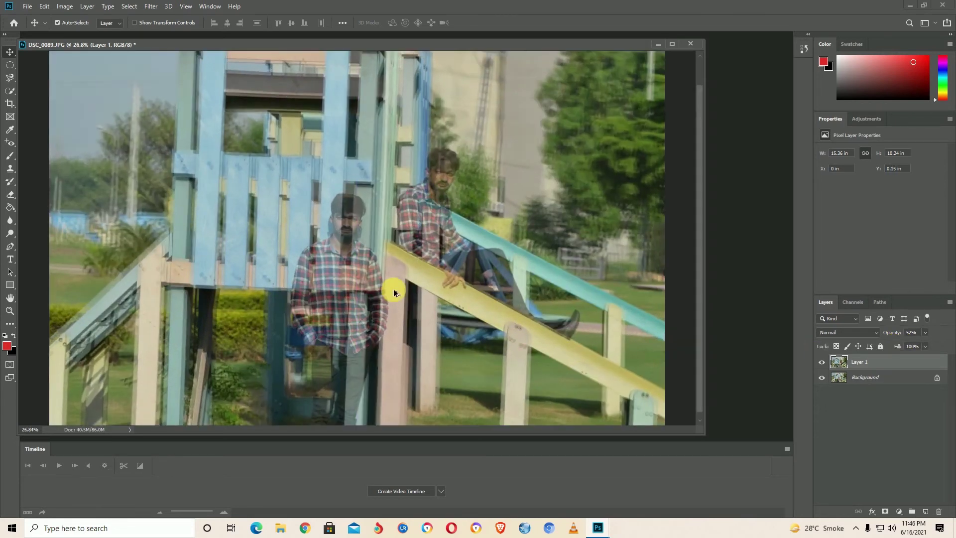
pyautogui.scroll(3, 393, 291)
pyautogui.scroll(2, 404, 283)
pyautogui.moveTo(409, 283); pyautogui.dragTo(426, 258)
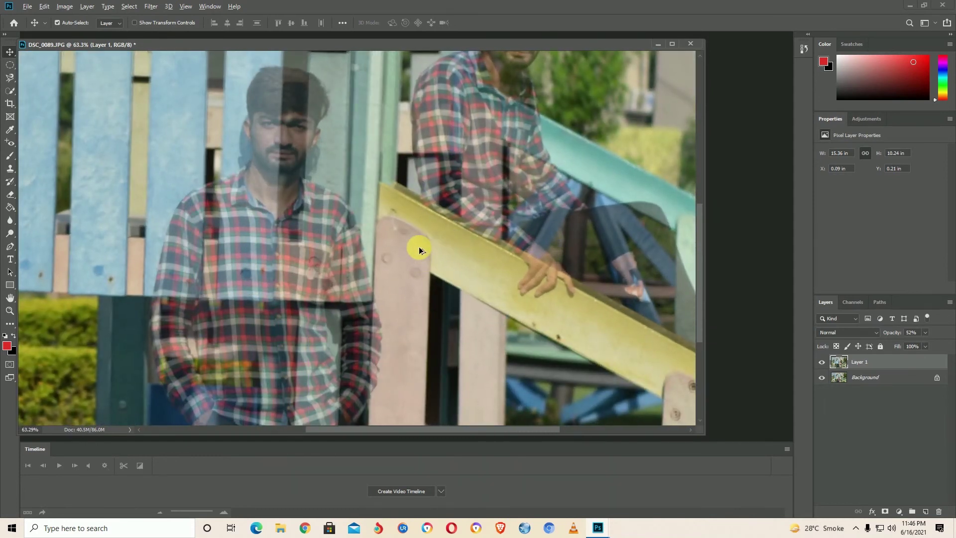
# - Restore Layer 1's opacity to 100%
pyautogui.scroll(-2, 413, 234)
pyautogui.scroll(-2, 415, 222)
pyautogui.scroll(-2, 493, 239)
pyautogui.scroll(-1, 557, 254)
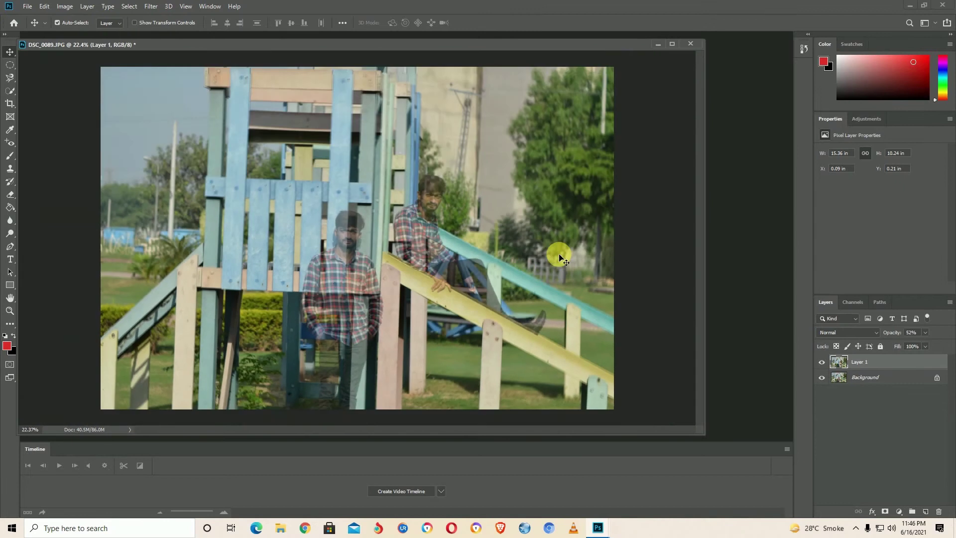
pyautogui.scroll(2, 447, 221)
pyautogui.scroll(-1, 448, 227)
pyautogui.scroll(-1, 451, 232)
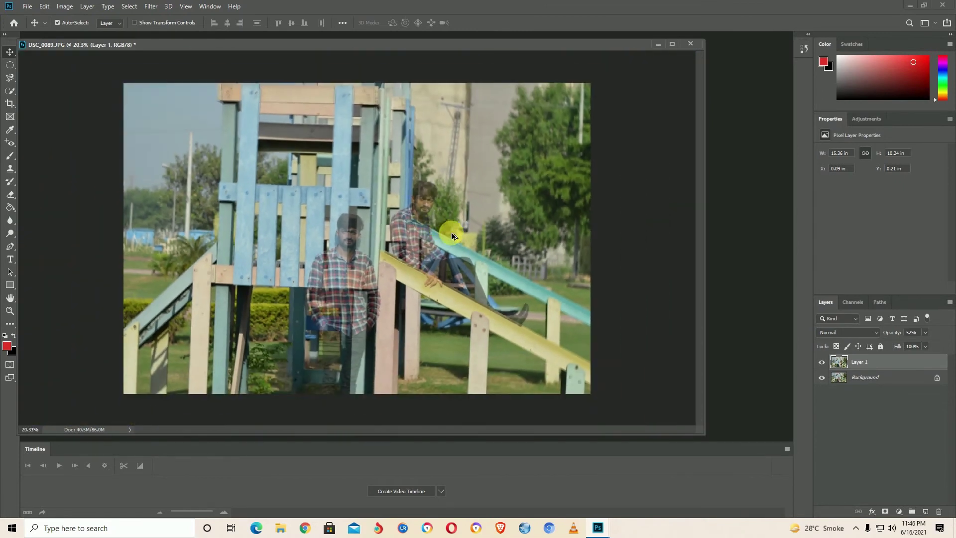
pyautogui.scroll(1, 358, 236)
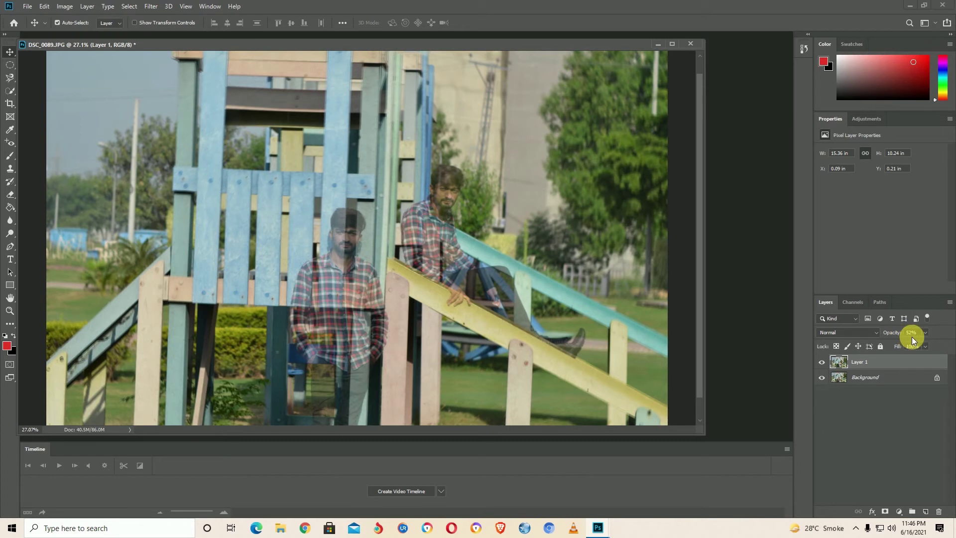
pyautogui.moveTo(939, 346); pyautogui.dragTo(947, 344)
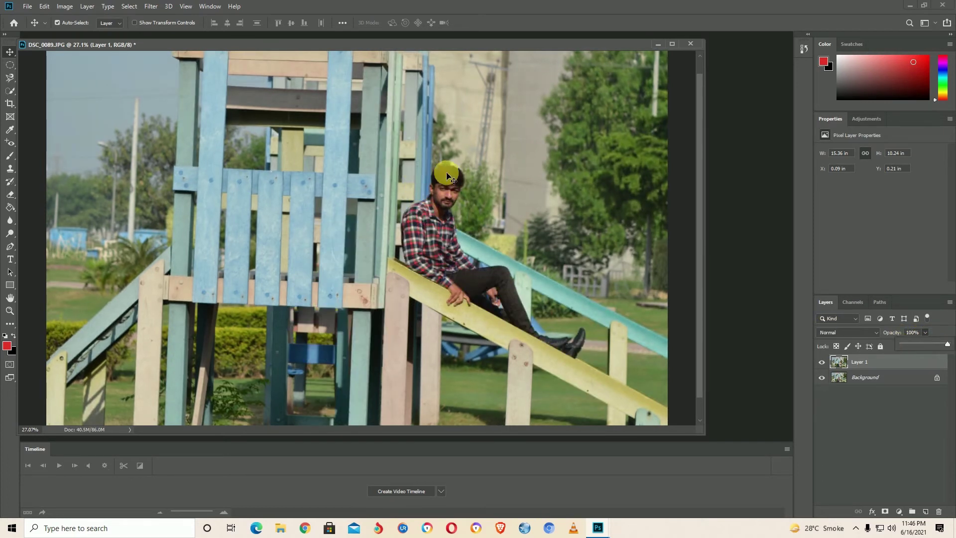
pyautogui.click(843, 380)
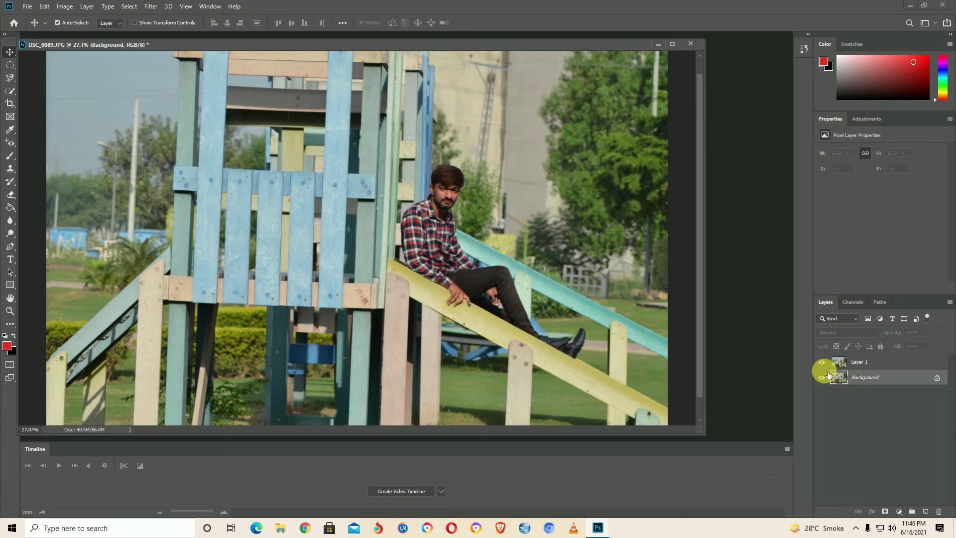
# - Unlock Background into Layer 0, reorder the layers, and select Layer 1 on top
pyautogui.click(937, 377)
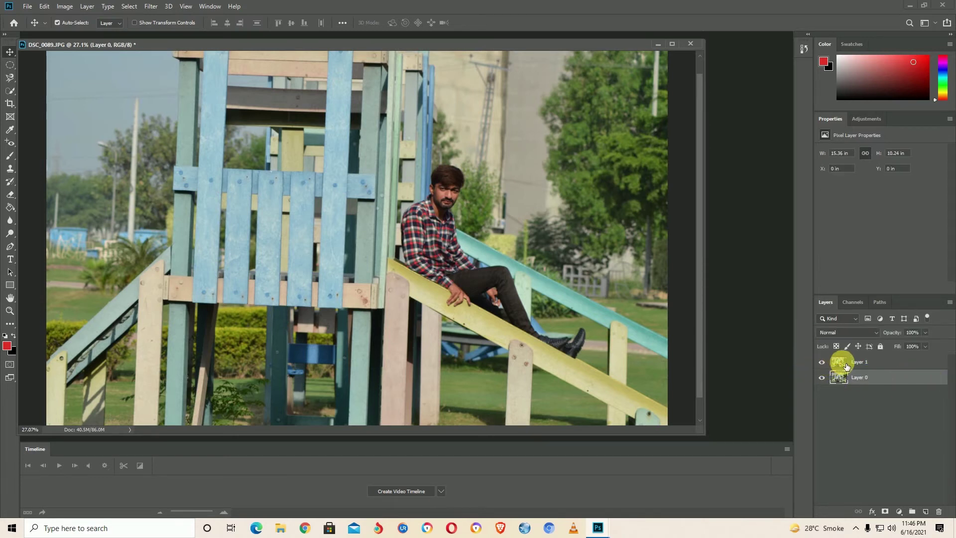
pyautogui.moveTo(848, 365); pyautogui.dragTo(846, 381)
pyautogui.click(850, 422)
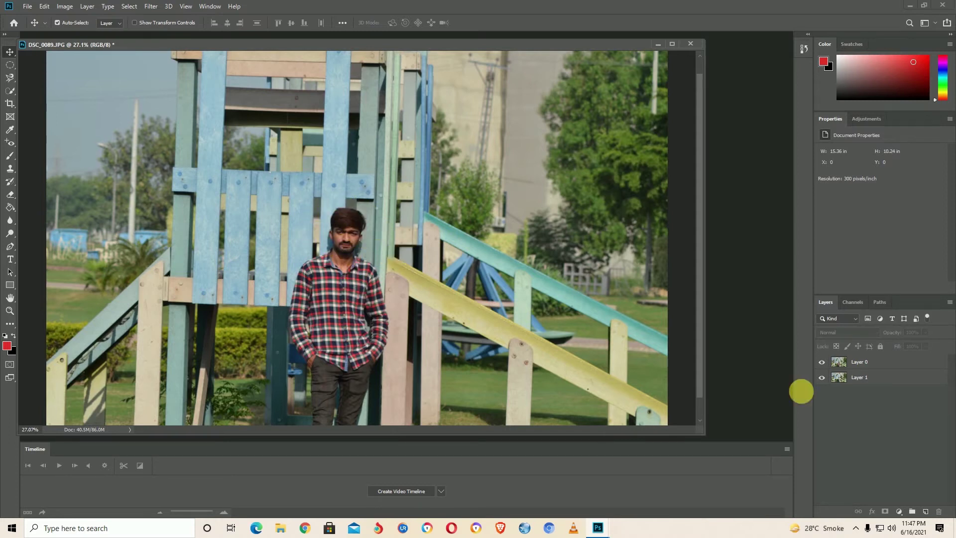
pyautogui.click(840, 377)
pyautogui.moveTo(845, 368); pyautogui.dragTo(845, 386)
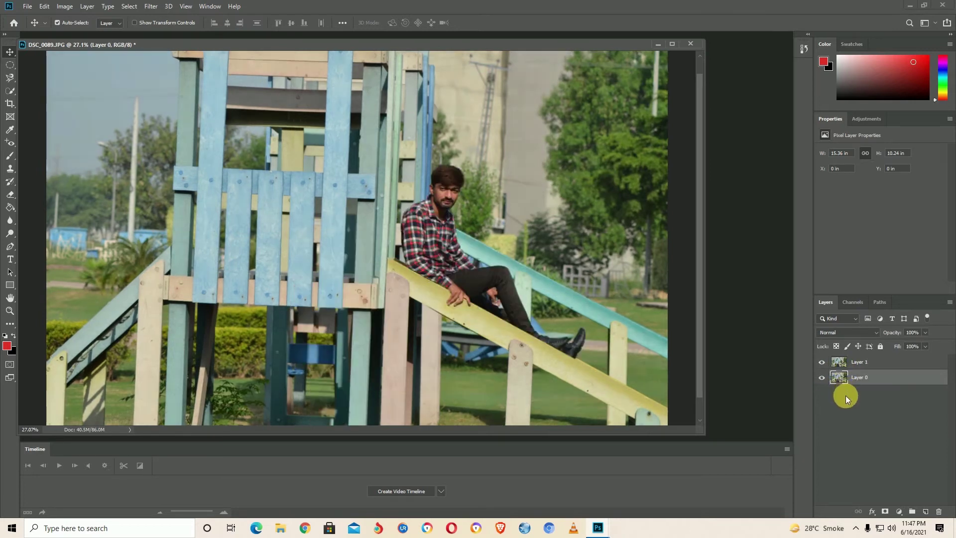
pyautogui.click(845, 395)
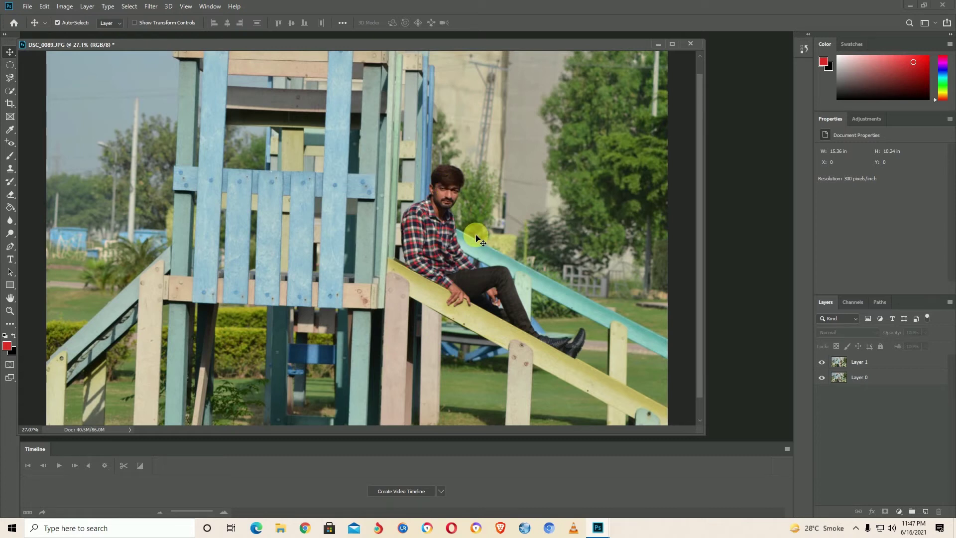
pyautogui.click(840, 368)
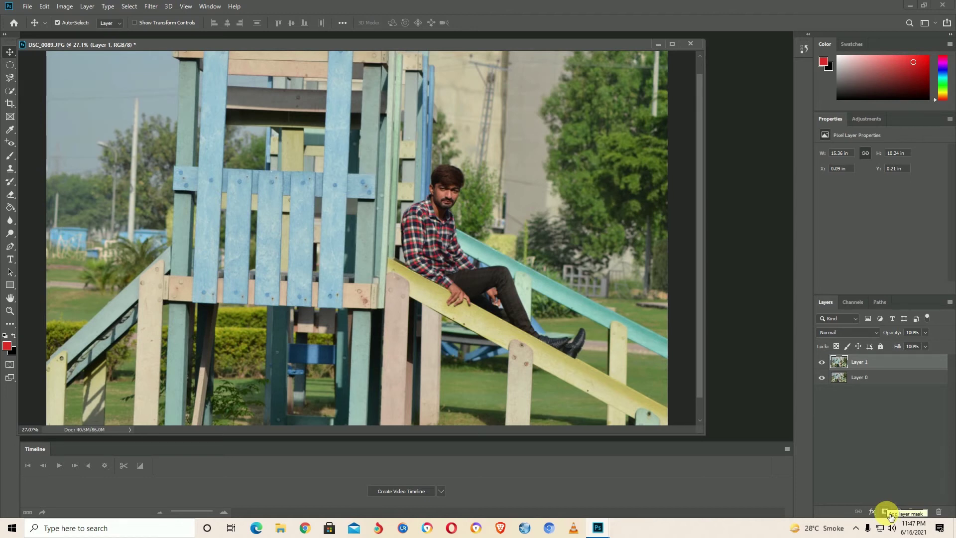
# - Add a mask to Layer 1 and brush black over the standing man's head and shirt
pyautogui.click(865, 363)
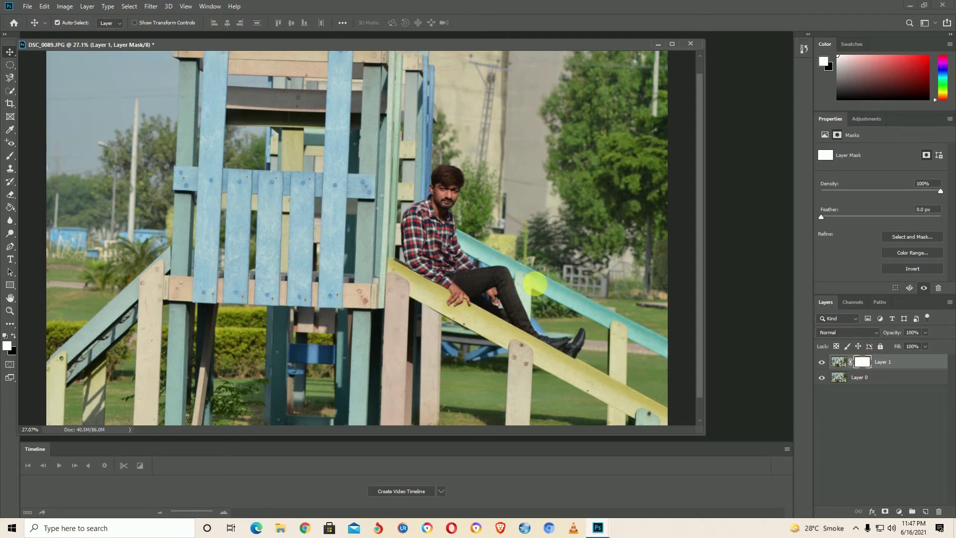
pyautogui.click(11, 160)
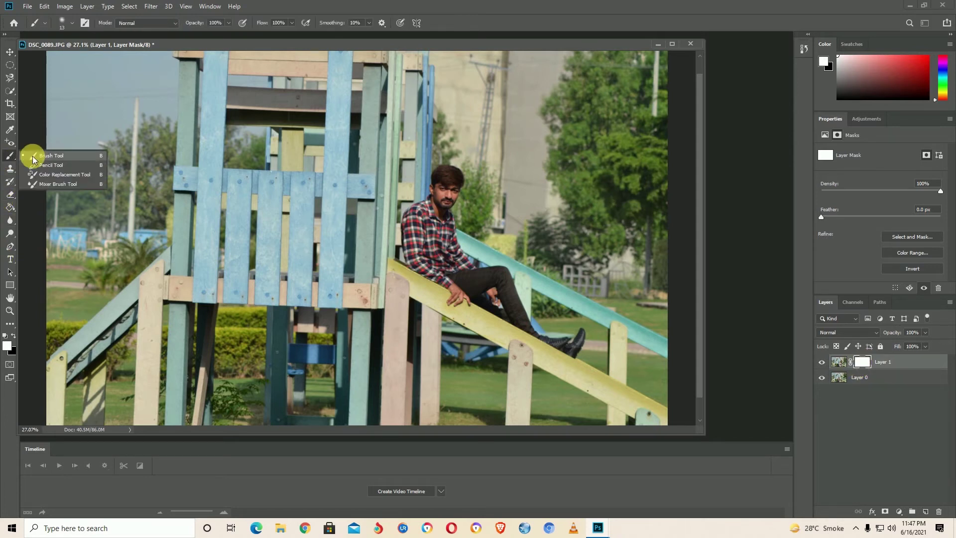
pyautogui.click(14, 337)
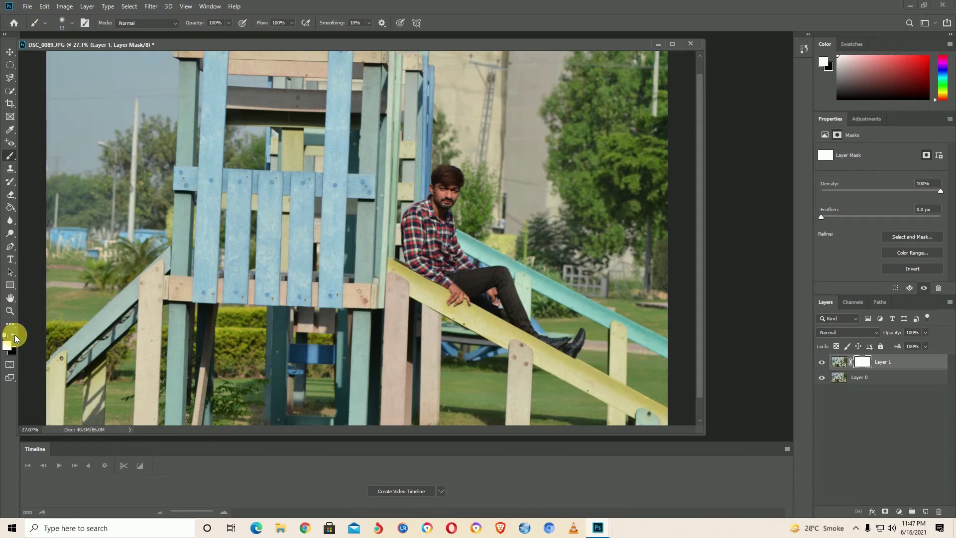
pyautogui.click(15, 337)
pyautogui.moveTo(310, 188); pyautogui.dragTo(249, 175)
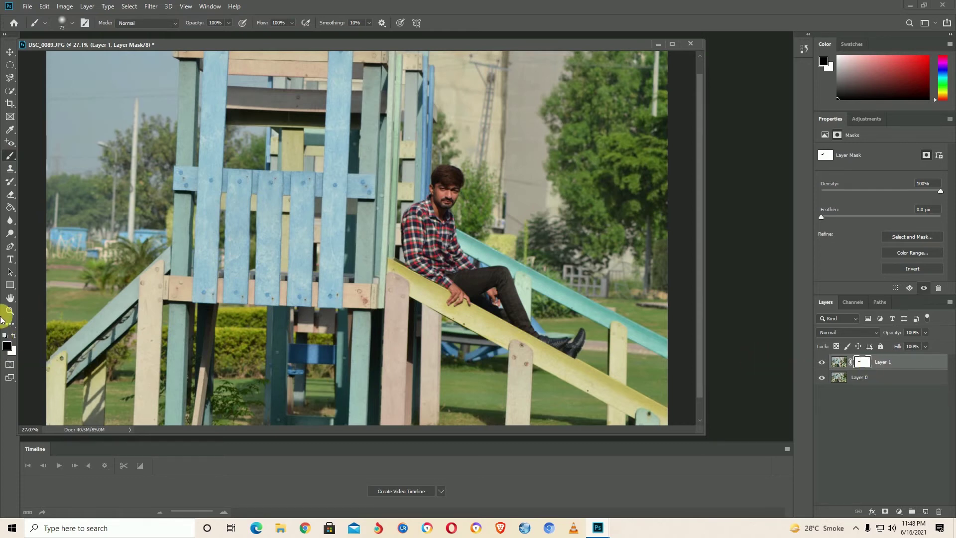
pyautogui.moveTo(300, 269)
pyautogui.mouseDown()
pyautogui.moveTo(299, 294)
pyautogui.moveTo(299, 261)
pyautogui.moveTo(318, 275)
pyautogui.moveTo(342, 193)
pyautogui.moveTo(342, 224)
pyautogui.moveTo(350, 202)
pyautogui.moveTo(363, 220)
pyautogui.mouseUp()
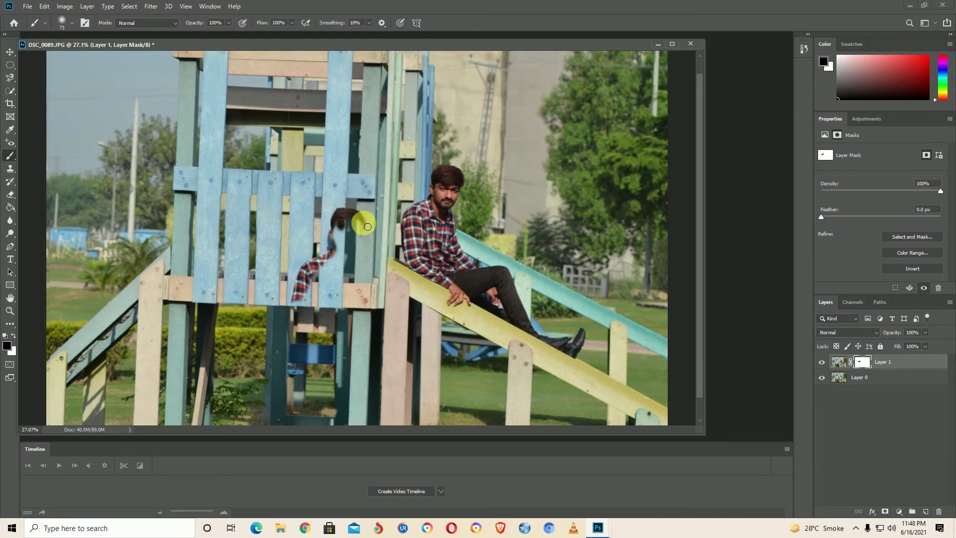
pyautogui.rightClick(358, 220)
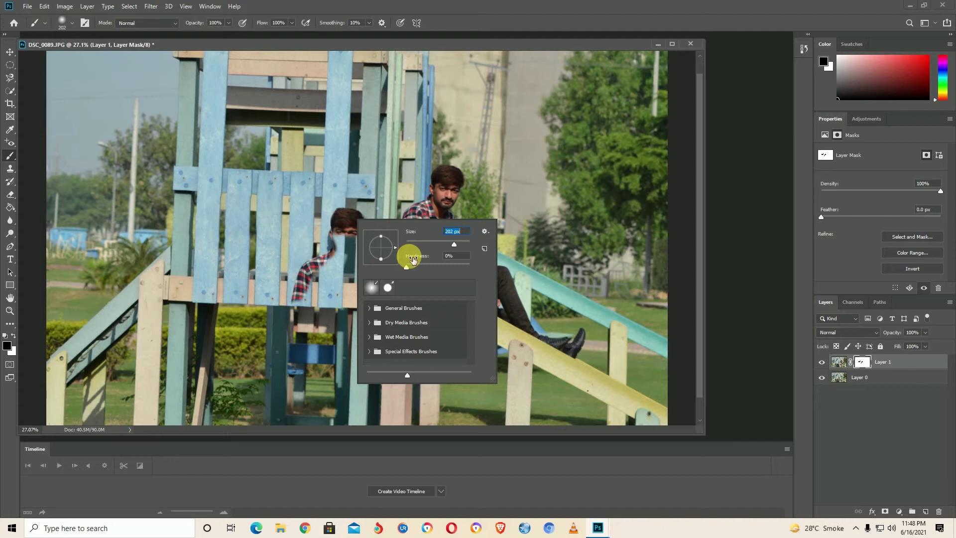
# - Switch to the Eraser, repaint the revealed head on the mask, and swap colours
pyautogui.press('e')
pyautogui.moveTo(323, 234)
pyautogui.mouseDown()
pyautogui.moveTo(347, 226)
pyautogui.moveTo(333, 215)
pyautogui.moveTo(344, 112)
pyautogui.moveTo(366, 158)
pyautogui.moveTo(330, 224)
pyautogui.moveTo(337, 283)
pyautogui.moveTo(316, 259)
pyautogui.moveTo(294, 315)
pyautogui.moveTo(321, 305)
pyautogui.moveTo(316, 320)
pyautogui.moveTo(352, 280)
pyautogui.moveTo(380, 301)
pyautogui.moveTo(391, 342)
pyautogui.moveTo(382, 367)
pyautogui.moveTo(357, 327)
pyautogui.moveTo(337, 344)
pyautogui.moveTo(327, 384)
pyautogui.moveTo(296, 325)
pyautogui.moveTo(305, 361)
pyautogui.moveTo(316, 345)
pyautogui.moveTo(333, 401)
pyautogui.moveTo(365, 363)
pyautogui.moveTo(329, 414)
pyautogui.moveTo(314, 399)
pyautogui.moveTo(330, 430)
pyautogui.moveTo(378, 392)
pyautogui.moveTo(342, 442)
pyautogui.moveTo(384, 261)
pyautogui.moveTo(379, 296)
pyautogui.moveTo(352, 221)
pyautogui.moveTo(322, 258)
pyautogui.moveTo(333, 288)
pyautogui.moveTo(345, 267)
pyautogui.moveTo(335, 323)
pyautogui.moveTo(363, 387)
pyautogui.moveTo(393, 330)
pyautogui.mouseUp()
pyautogui.press('x')
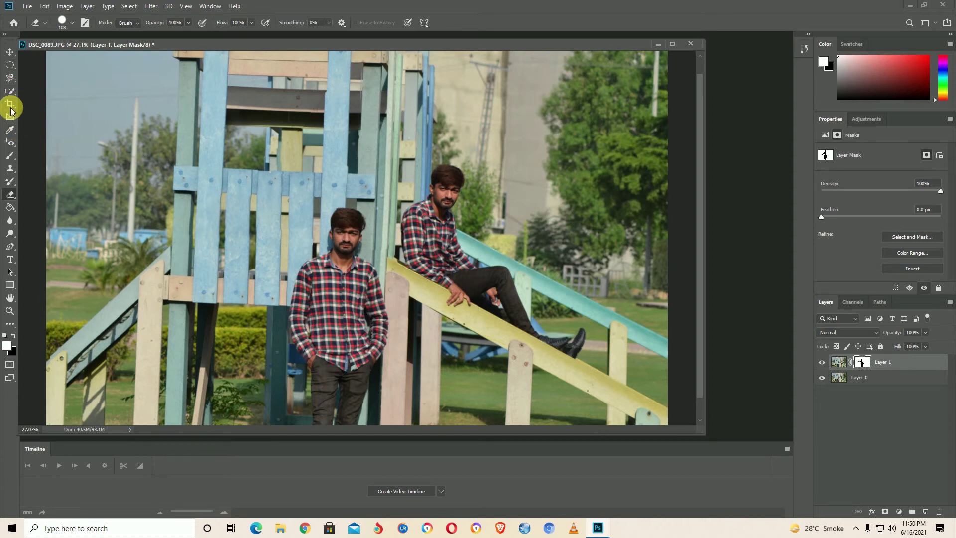
# - Reselect Layer 1 and paint a red test brush stroke across the upper-left sky
pyautogui.click(840, 379)
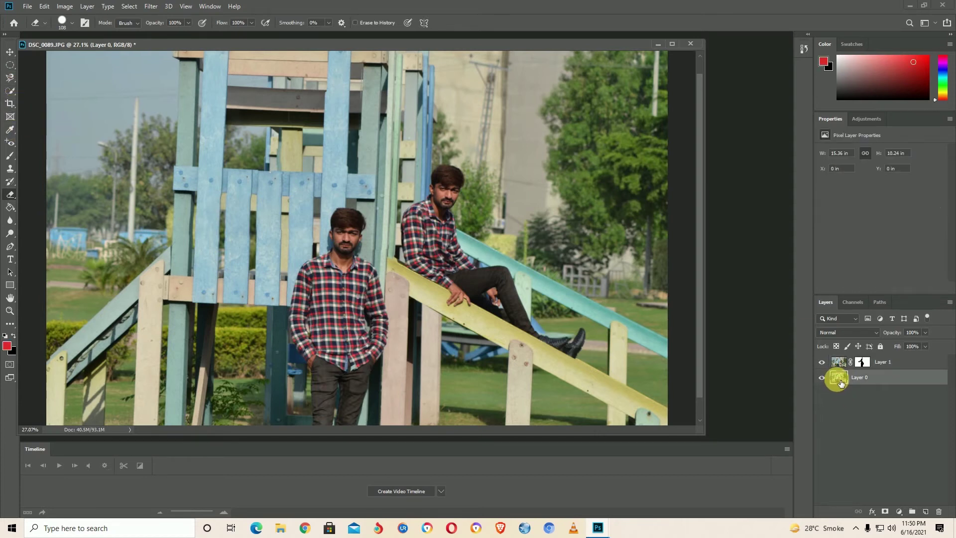
pyautogui.click(836, 366)
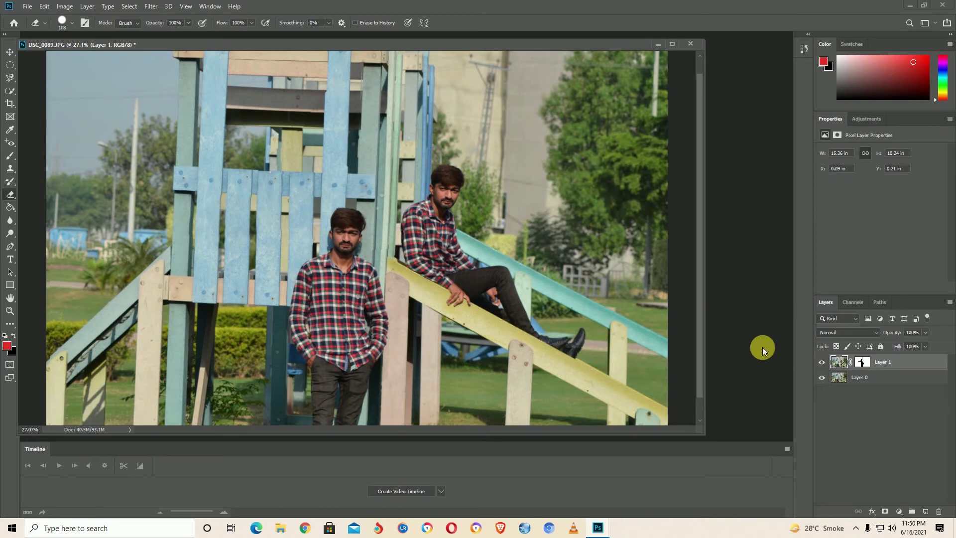
pyautogui.click(10, 156)
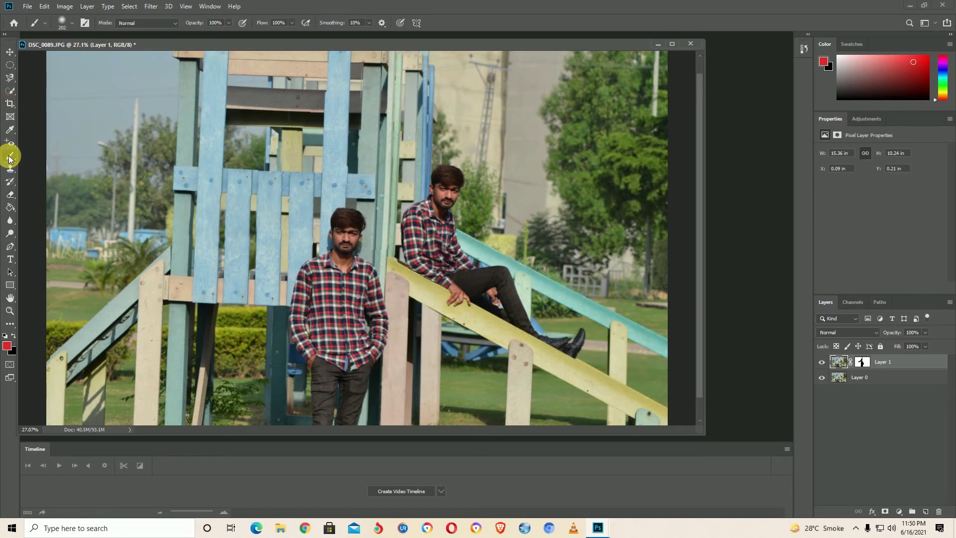
pyautogui.moveTo(60, 100)
pyautogui.mouseDown()
pyautogui.moveTo(179, 79)
pyautogui.moveTo(60, 53)
pyautogui.moveTo(192, 57)
pyautogui.moveTo(159, 92)
pyautogui.mouseUp()
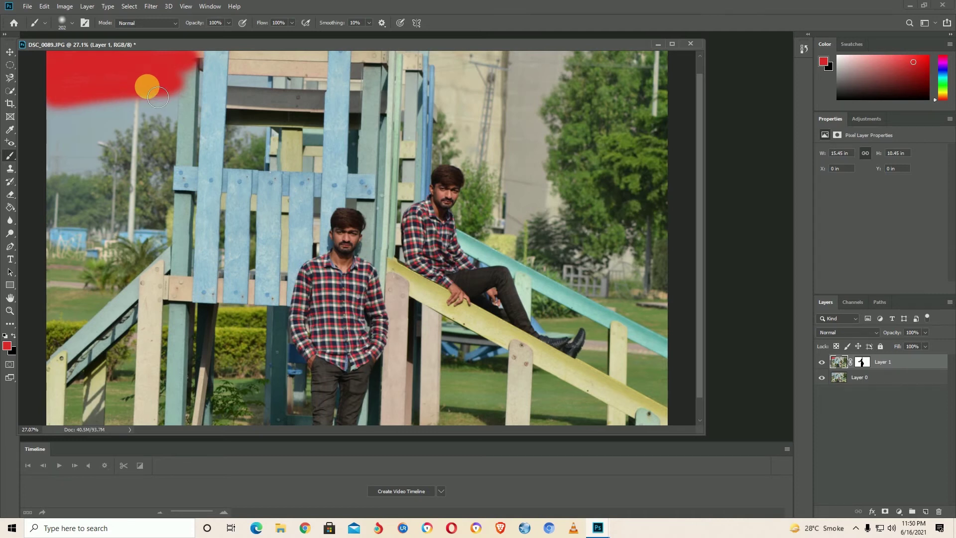
# - Reset colours to black and white and repaint the mask over the standing man's face
pyautogui.click(7, 337)
pyautogui.click(862, 362)
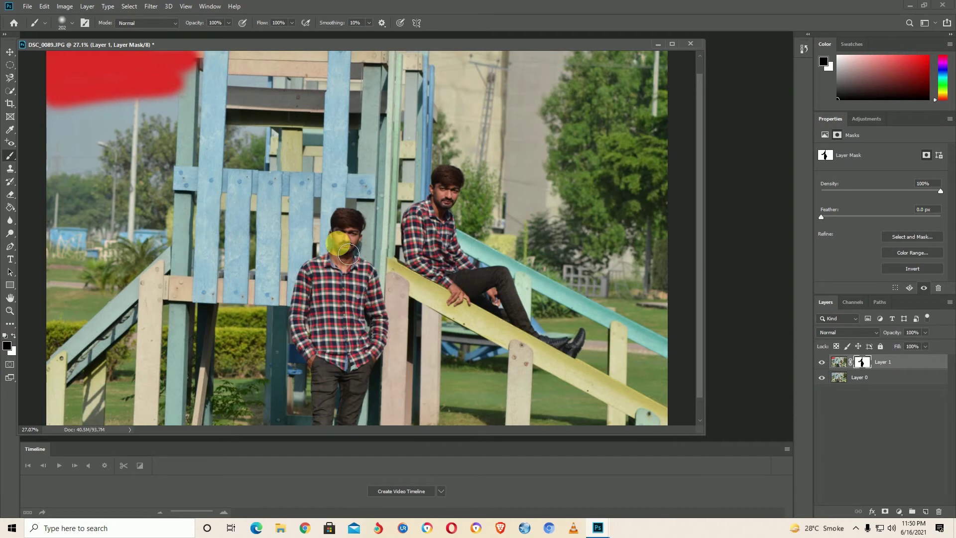
pyautogui.click(13, 337)
pyautogui.moveTo(344, 221); pyautogui.dragTo(351, 251)
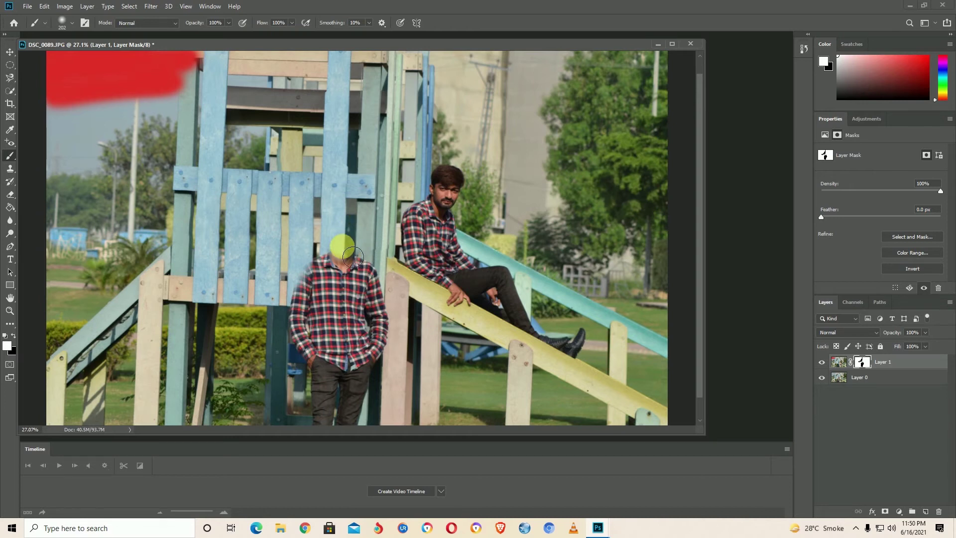
pyautogui.click(13, 336)
pyautogui.moveTo(348, 272)
pyautogui.mouseDown()
pyautogui.moveTo(347, 233)
pyautogui.moveTo(357, 222)
pyautogui.moveTo(331, 271)
pyautogui.moveTo(363, 248)
pyautogui.moveTo(355, 234)
pyautogui.mouseUp()
pyautogui.click(13, 335)
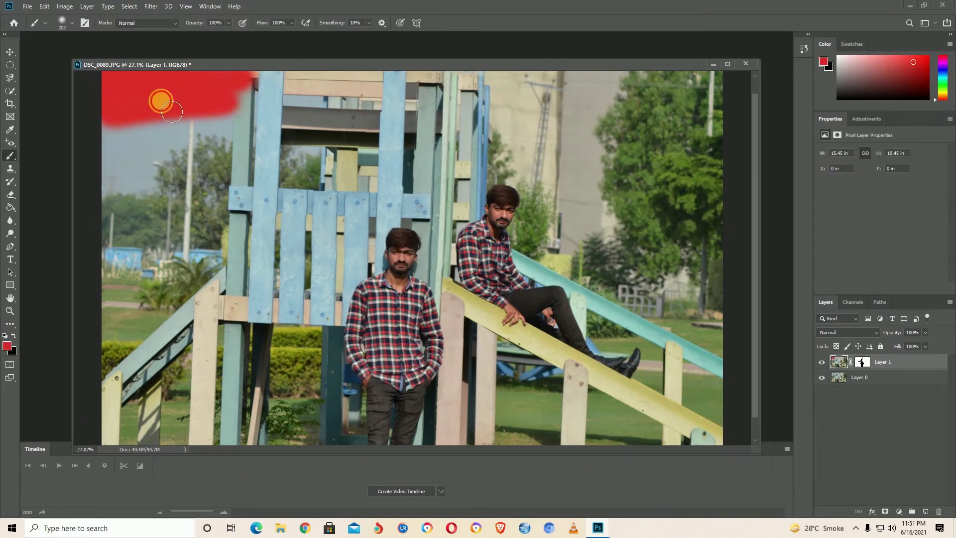
pyautogui.moveTo(160, 100)
pyautogui.mouseDown()
pyautogui.moveTo(136, 107)
pyautogui.moveTo(199, 92)
pyautogui.moveTo(187, 119)
pyautogui.moveTo(151, 132)
pyautogui.mouseUp()
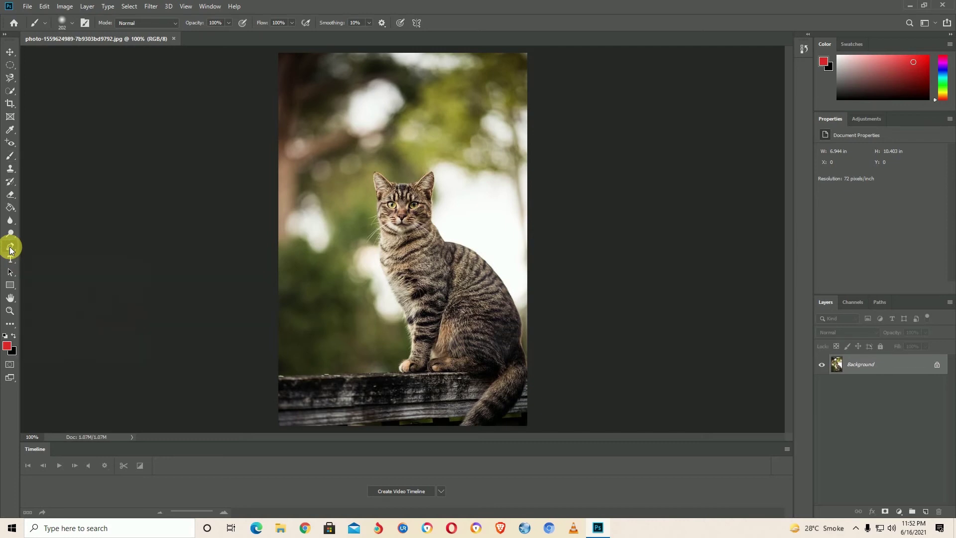
# - Choose the standard Pen tool from the toolbar's pen flyout
pyautogui.click(10, 247)
pyautogui.click(14, 247)
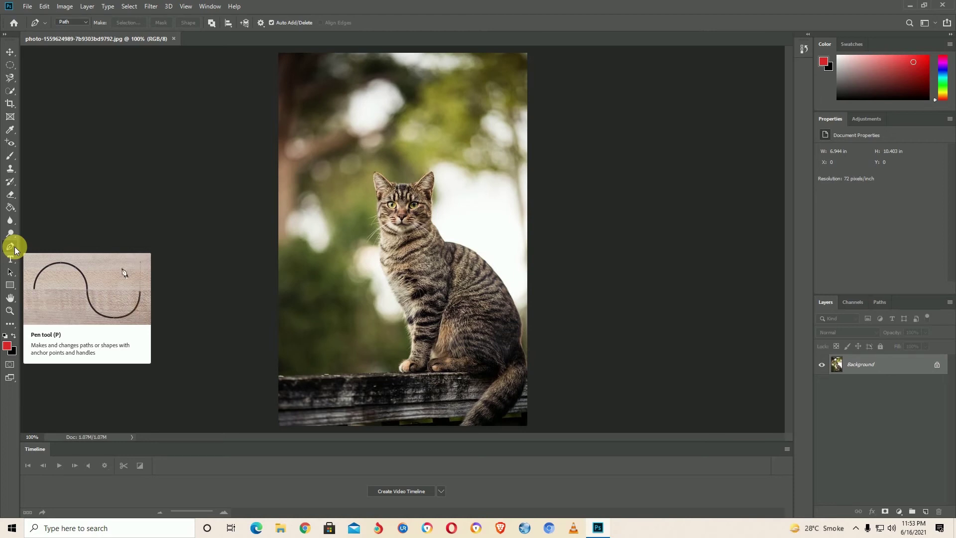
pyautogui.rightClick(10, 246)
pyautogui.click(45, 249)
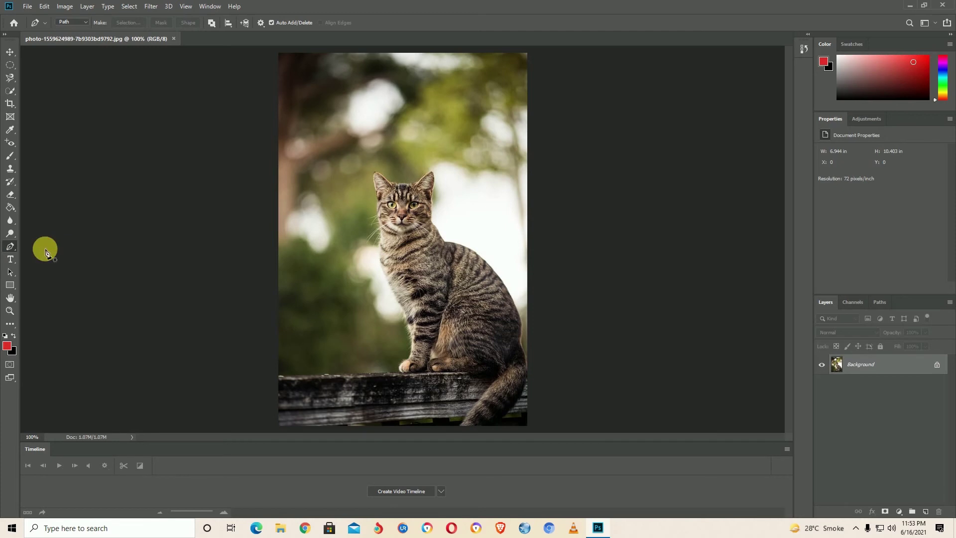
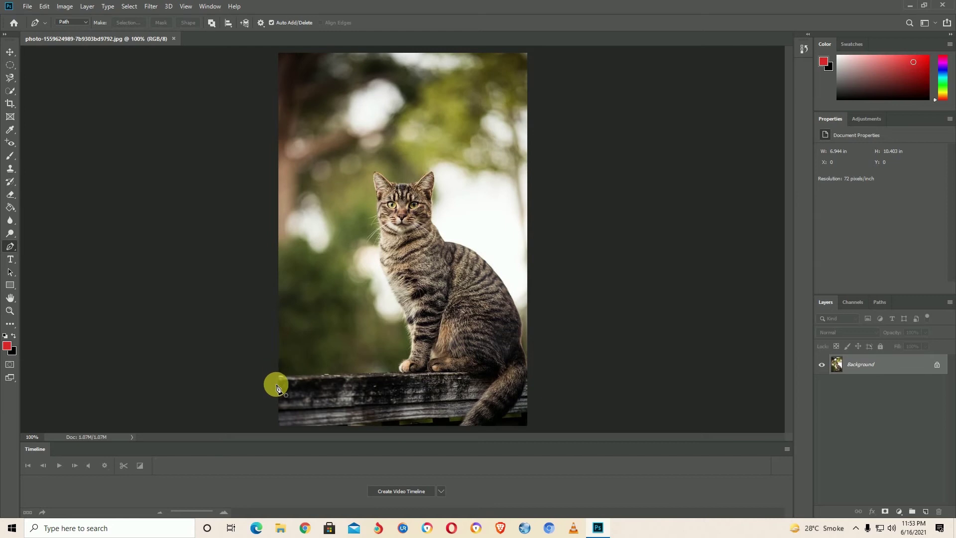
# - Start the Pen path at the plank's left edge with anchors along its top edge
pyautogui.scroll(1, 429, 165)
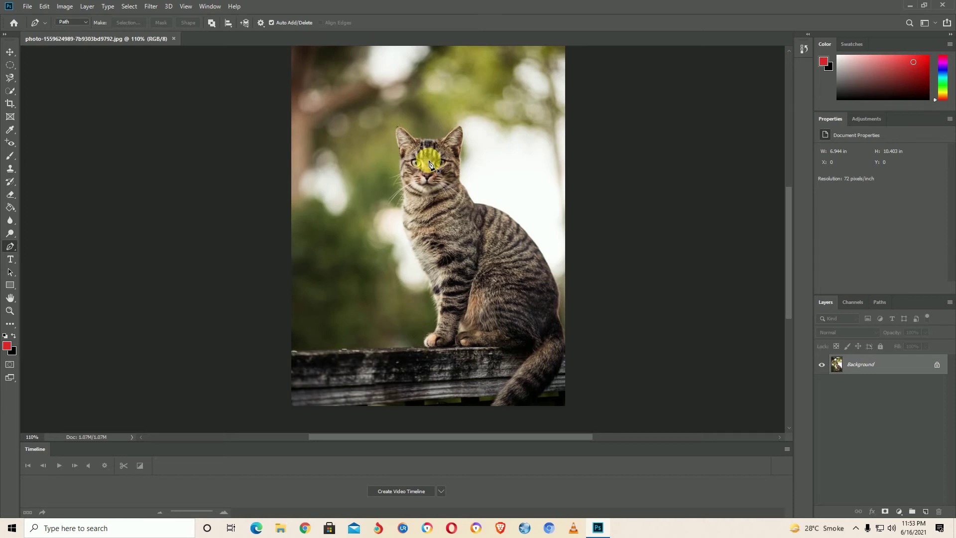
pyautogui.scroll(-3, 429, 164)
pyautogui.scroll(2, 419, 225)
pyautogui.scroll(-1, 419, 225)
pyautogui.scroll(-1, 383, 222)
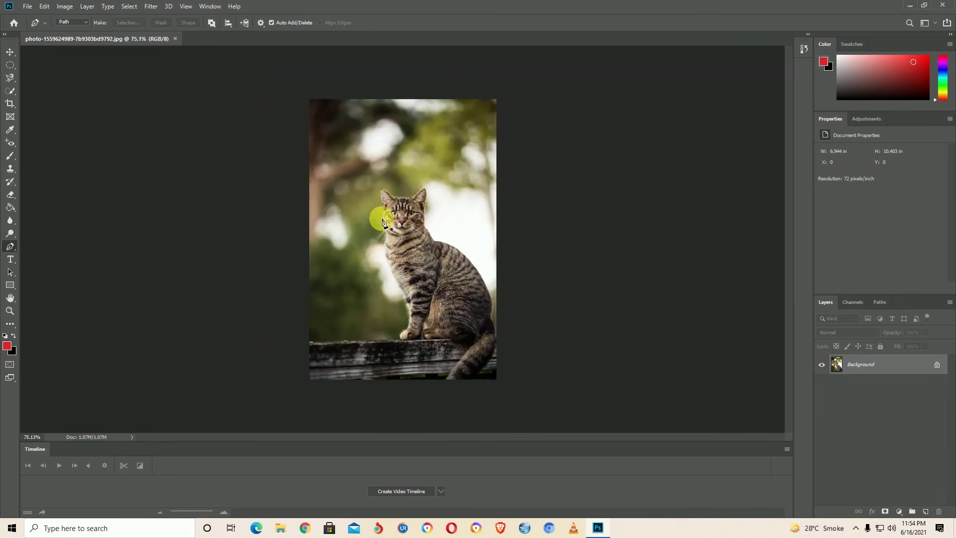
pyautogui.scroll(1, 380, 214)
pyautogui.scroll(-1, 394, 209)
pyautogui.scroll(-1, 398, 214)
pyautogui.scroll(1, 400, 215)
pyautogui.scroll(-1, 400, 215)
pyautogui.scroll(1, 400, 215)
pyautogui.scroll(-1, 400, 215)
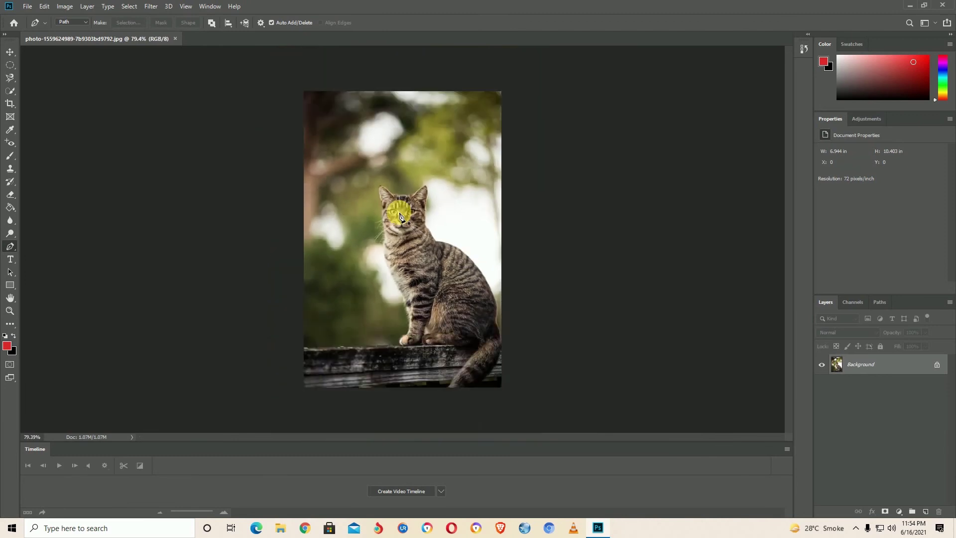
pyautogui.scroll(1, 400, 215)
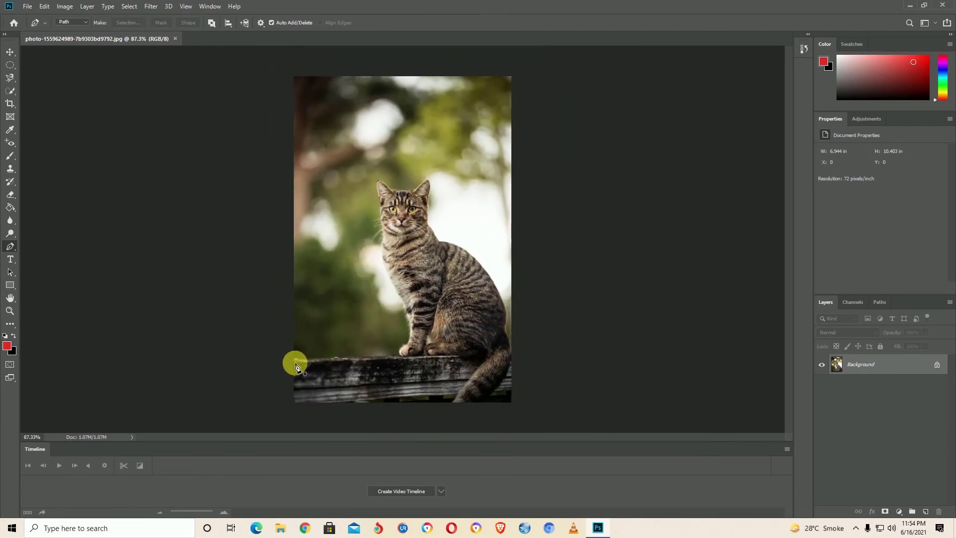
pyautogui.scroll(3, 295, 367)
pyautogui.scroll(4, 293, 365)
pyautogui.scroll(4, 284, 376)
pyautogui.scroll(4, 284, 378)
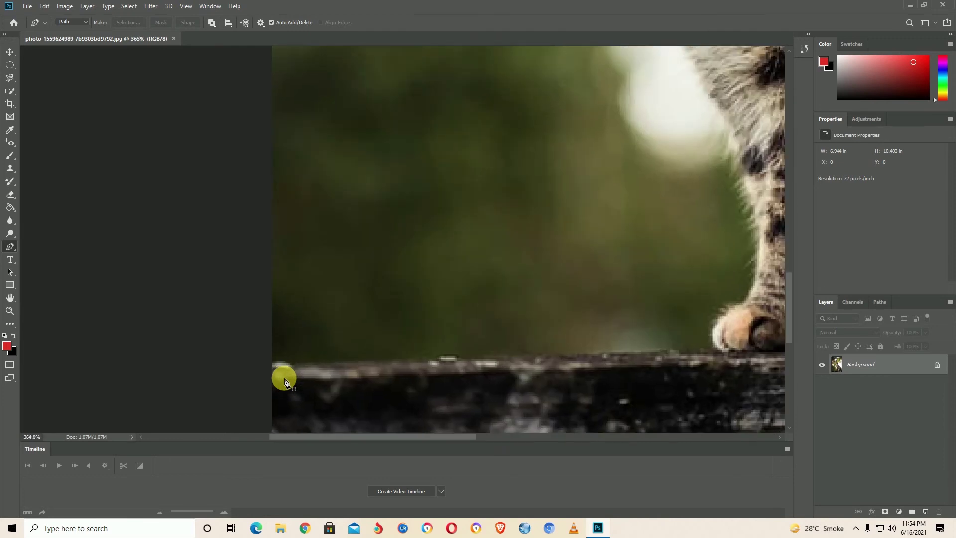
pyautogui.scroll(3, 284, 382)
pyautogui.scroll(-2, 285, 381)
pyautogui.scroll(-3, 284, 382)
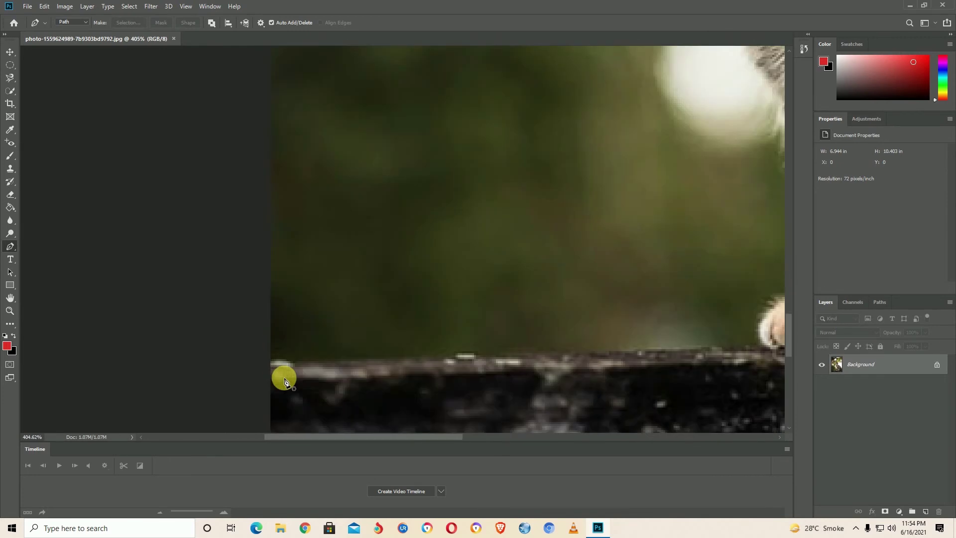
pyautogui.scroll(-1, 285, 382)
pyautogui.scroll(-2, 285, 382)
pyautogui.scroll(-2, 285, 382)
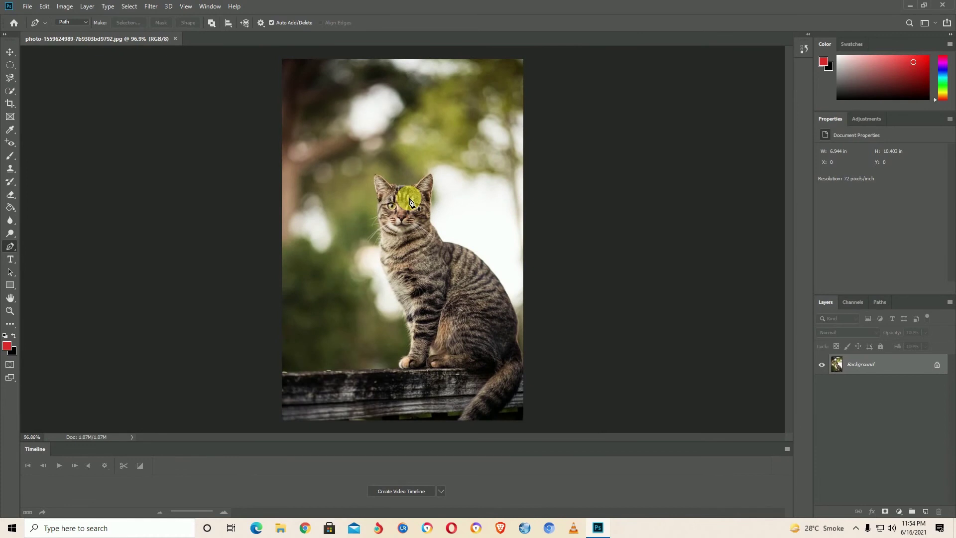
pyautogui.scroll(1, 409, 201)
pyautogui.scroll(1, 405, 199)
pyautogui.scroll(3, 406, 204)
pyautogui.scroll(2, 403, 219)
pyautogui.scroll(-4, 394, 229)
pyautogui.scroll(-3, 368, 254)
pyautogui.scroll(-3, 338, 319)
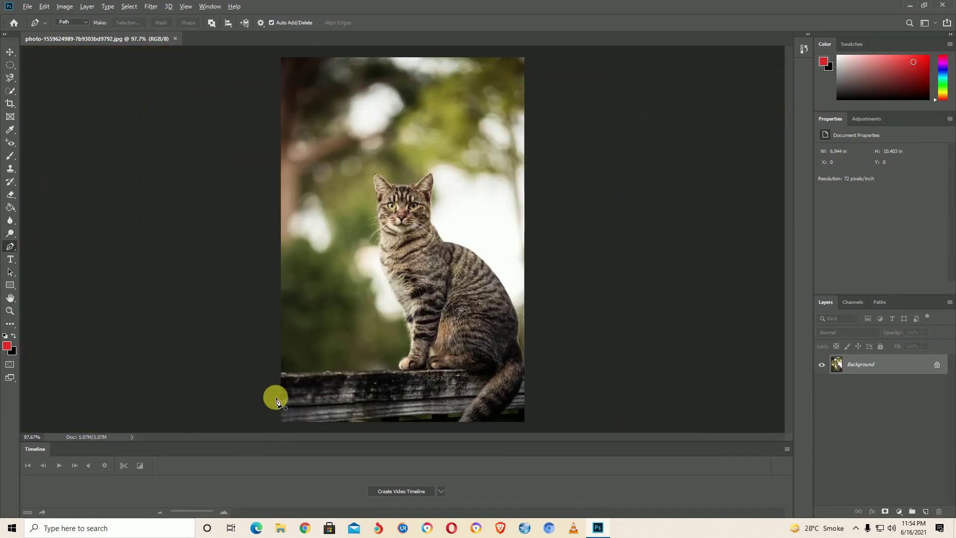
pyautogui.scroll(2, 275, 393)
pyautogui.scroll(2, 284, 368)
pyautogui.scroll(3, 296, 341)
pyautogui.scroll(1, 291, 335)
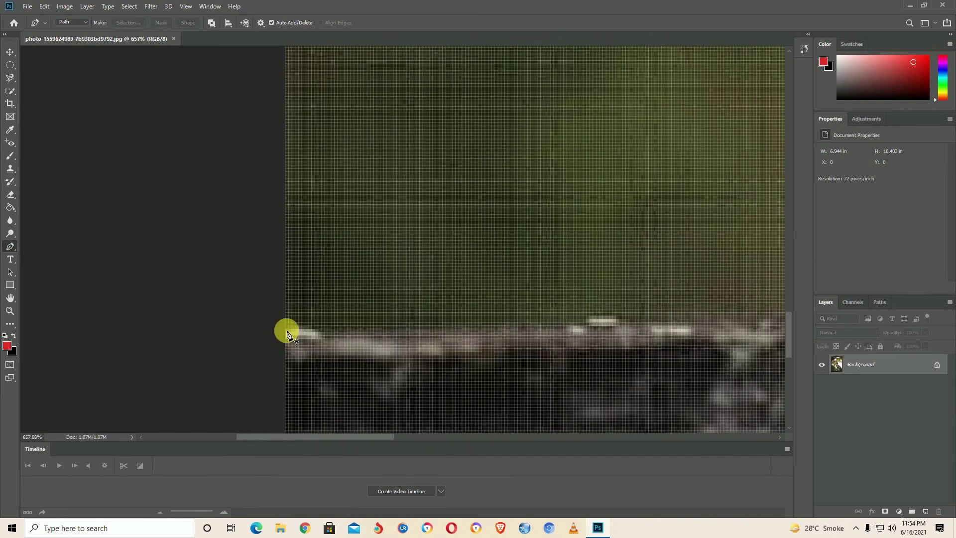
pyautogui.click(285, 329)
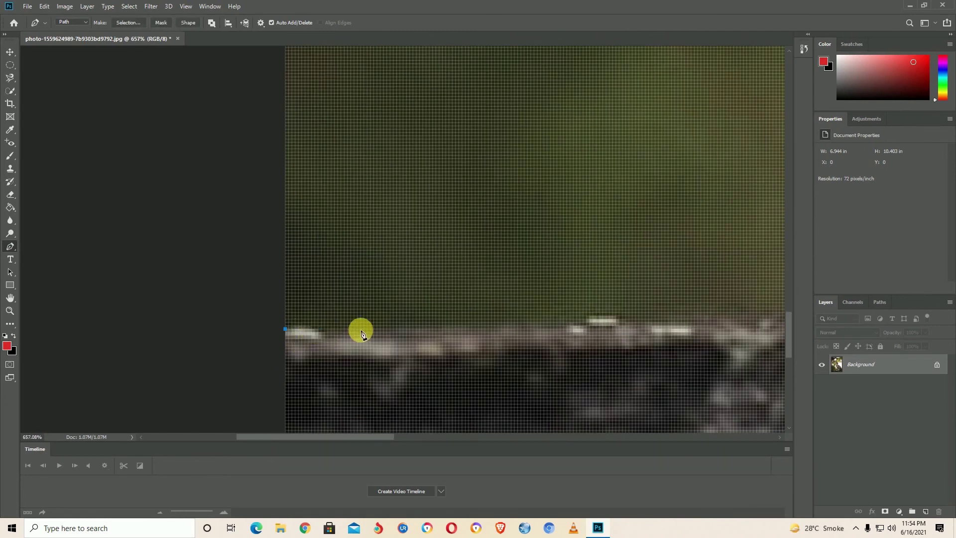
pyautogui.click(360, 329)
pyautogui.click(532, 329)
pyautogui.click(626, 323)
pyautogui.click(730, 324)
# - Extend the path along the plank's top edge toward the cat's front paw
pyautogui.scroll(-2, 687, 328)
pyautogui.scroll(-3, 650, 339)
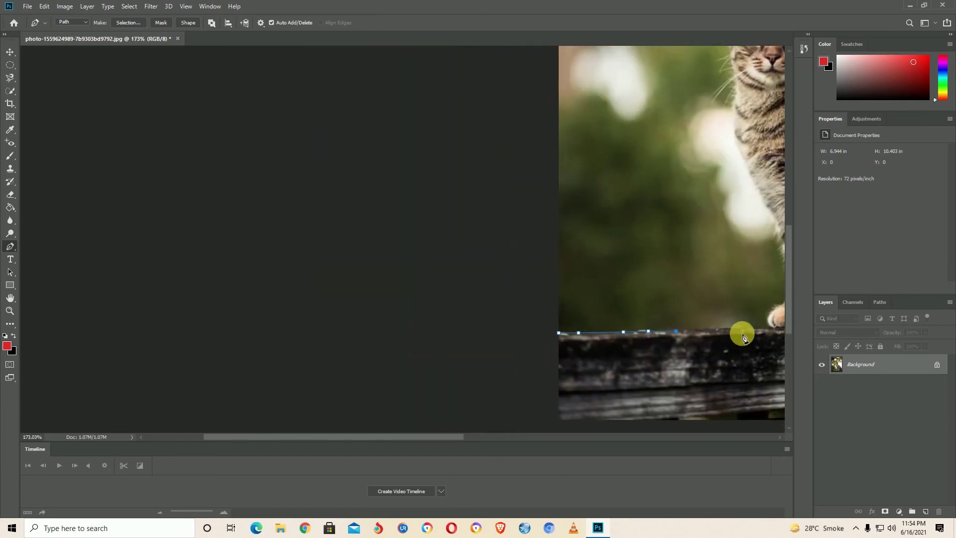
pyautogui.scroll(2, 773, 334)
pyautogui.scroll(2, 772, 335)
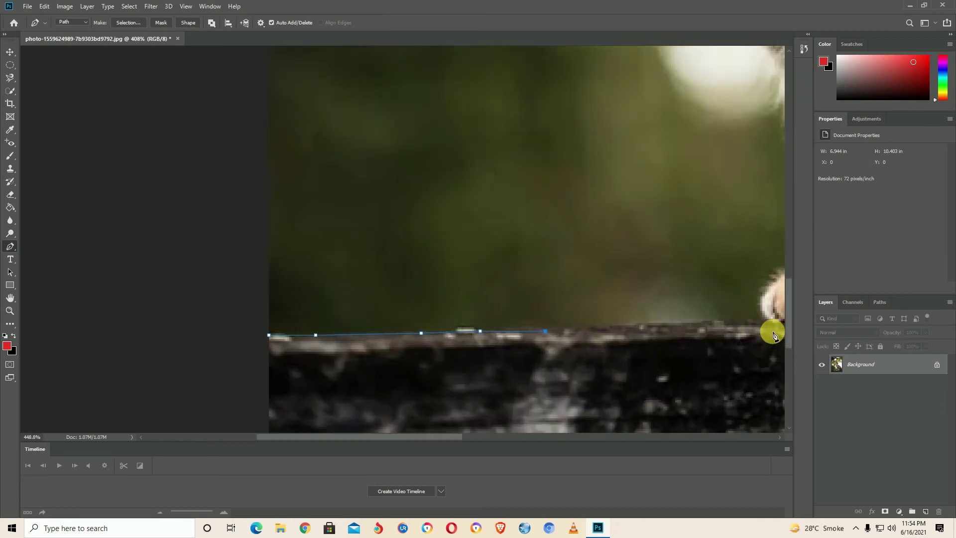
pyautogui.scroll(1, 769, 335)
pyautogui.scroll(1, 766, 335)
pyautogui.click(475, 314)
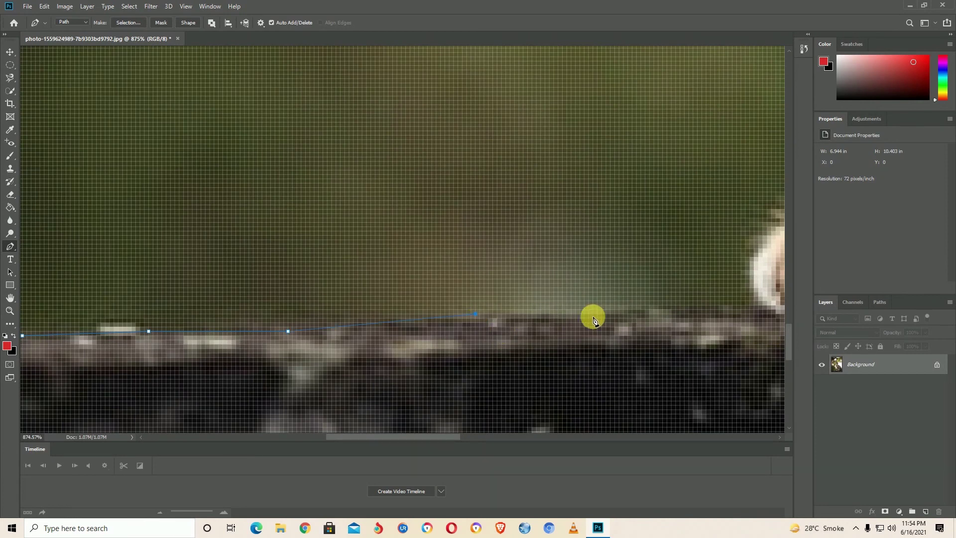
pyautogui.click(684, 309)
pyautogui.click(774, 305)
# - Carry the path around the front paw's tip and up the front leg
pyautogui.scroll(-2, 719, 320)
pyautogui.scroll(-1, 757, 298)
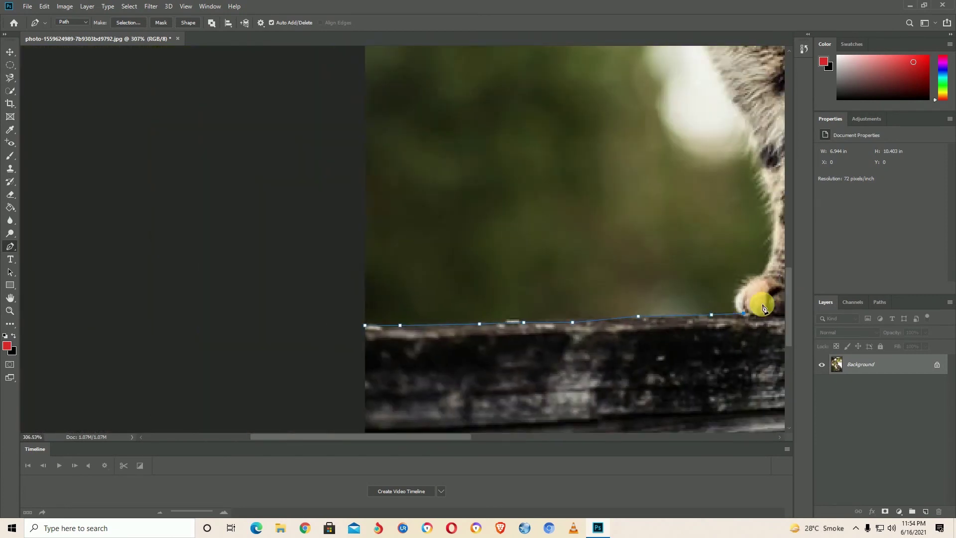
pyautogui.scroll(-1, 786, 294)
pyautogui.scroll(-1, 638, 345)
pyautogui.scroll(-2, 630, 343)
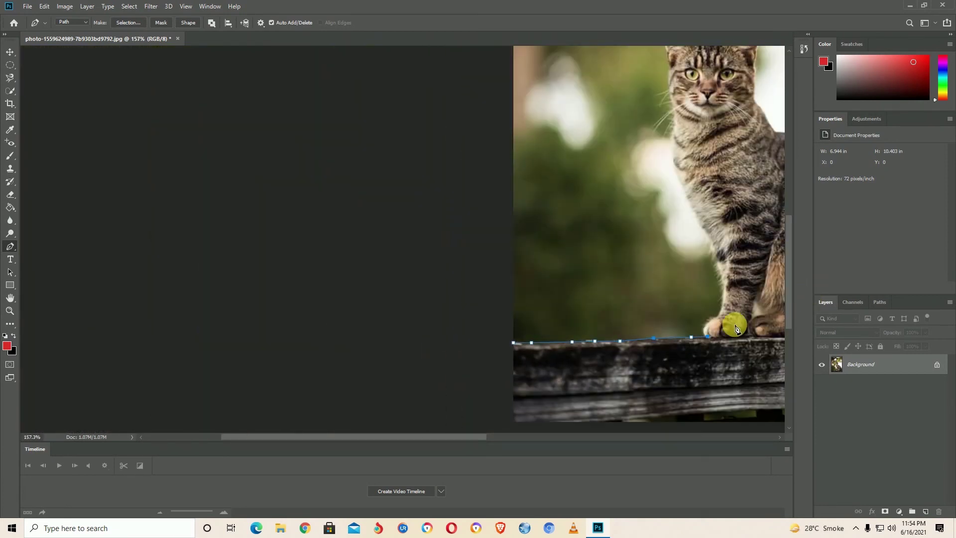
pyautogui.scroll(2, 736, 321)
pyautogui.scroll(2, 744, 319)
pyautogui.scroll(2, 745, 321)
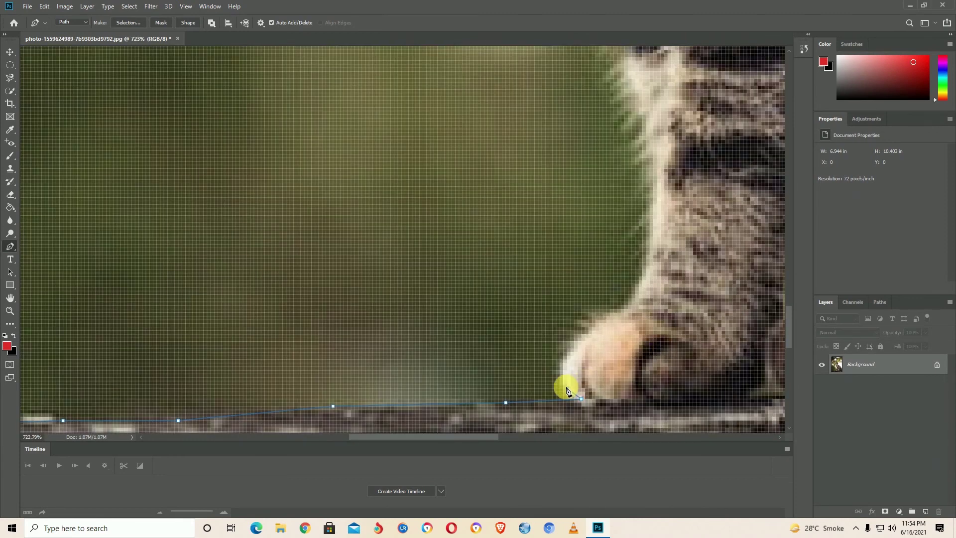
pyautogui.click(607, 319)
pyautogui.click(638, 294)
pyautogui.click(650, 226)
pyautogui.click(649, 165)
pyautogui.click(643, 129)
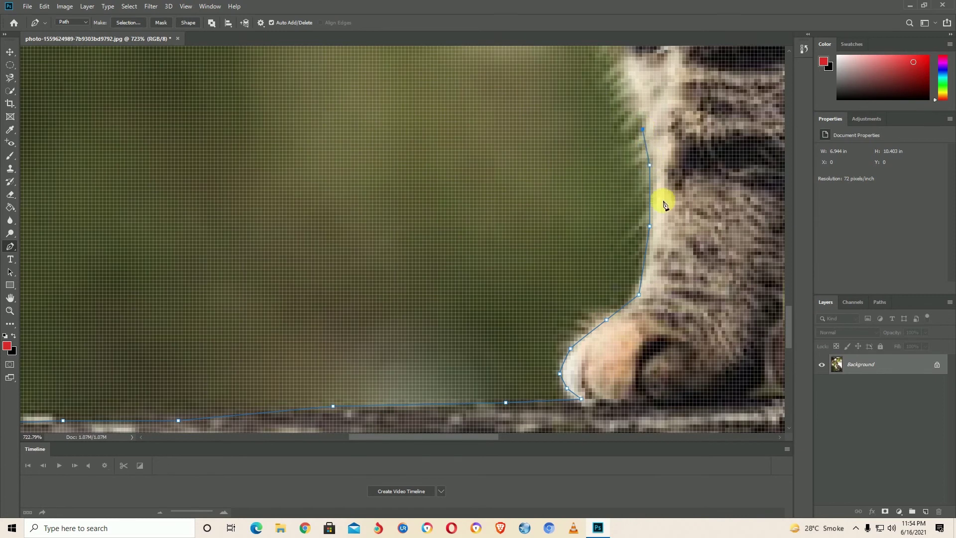
# - Continue the path up the leg's edge and the cat's chest toward the chin
pyautogui.scroll(-5, 664, 204)
pyautogui.scroll(2, 655, 182)
pyautogui.scroll(3, 687, 107)
pyautogui.click(570, 233)
pyautogui.click(552, 130)
pyautogui.click(547, 100)
pyautogui.scroll(-4, 568, 211)
pyautogui.scroll(3, 531, 62)
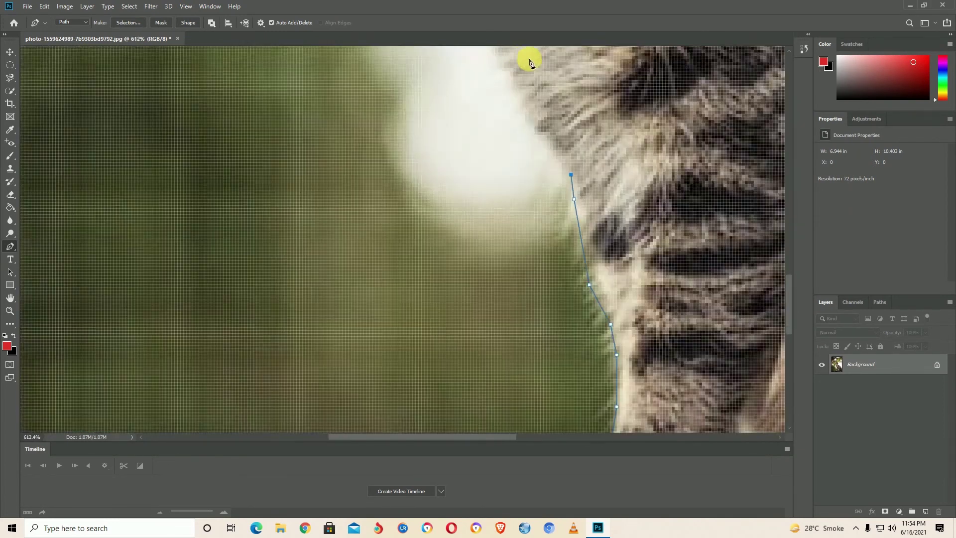
pyautogui.scroll(3, 529, 70)
pyautogui.scroll(-2, 534, 151)
pyautogui.scroll(-3, 518, 188)
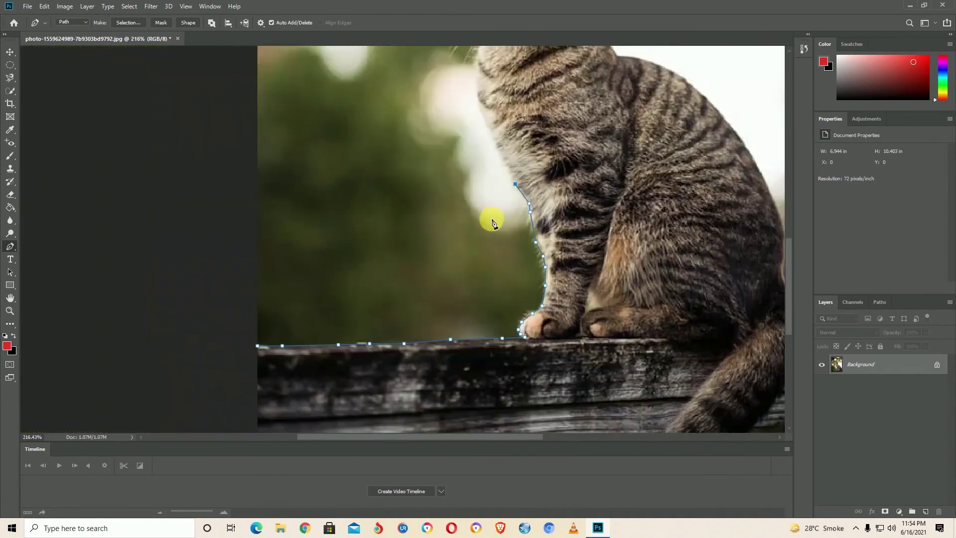
pyautogui.scroll(4, 520, 185)
pyautogui.scroll(1, 523, 209)
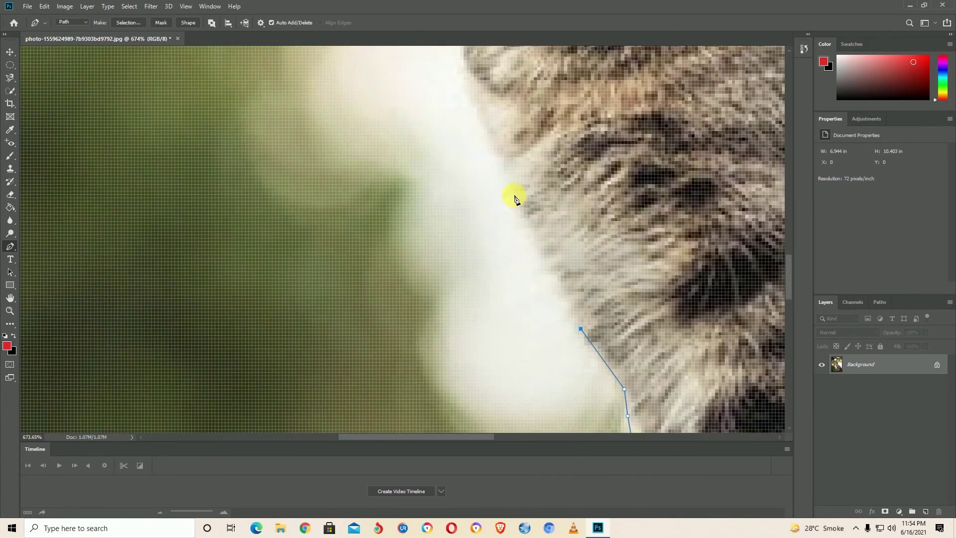
pyautogui.scroll(-3, 500, 154)
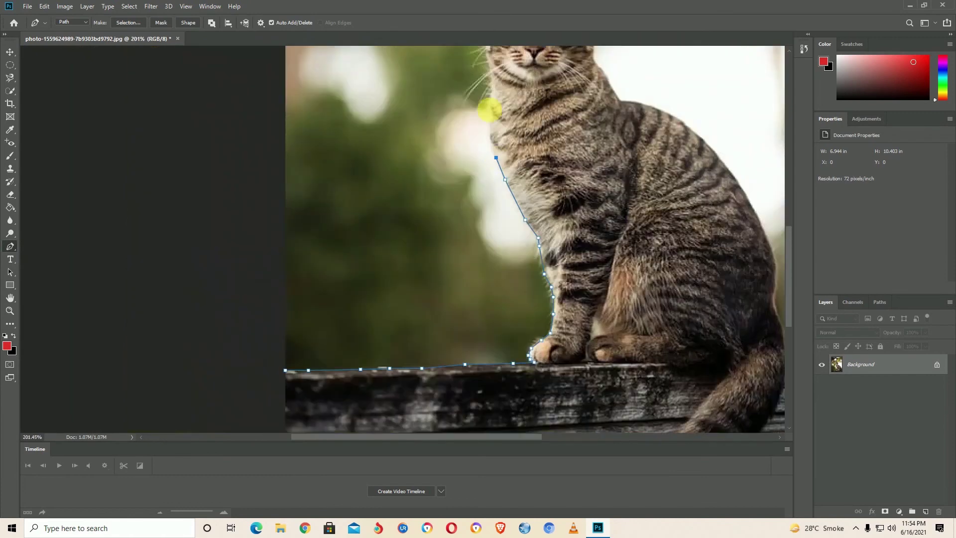
pyautogui.scroll(4, 498, 103)
pyautogui.scroll(2, 484, 179)
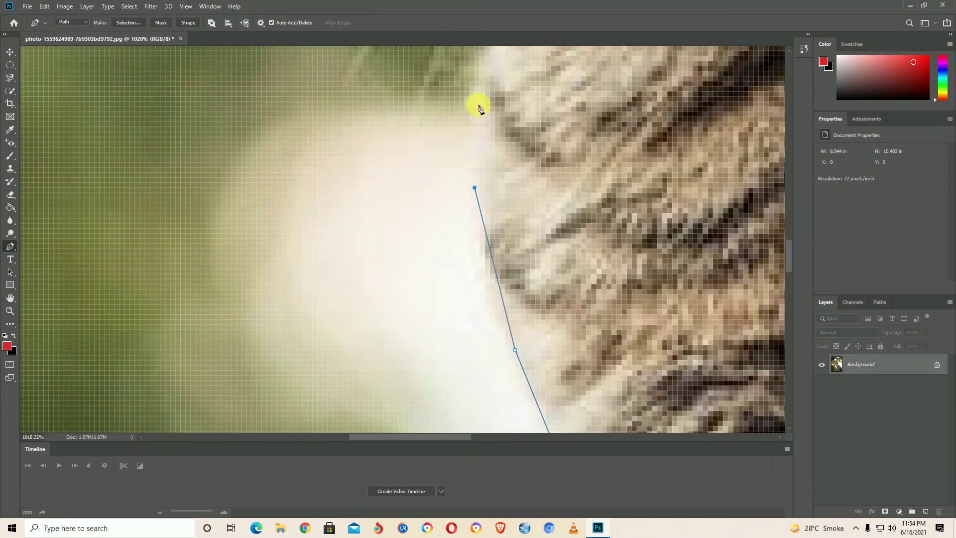
pyautogui.scroll(-2, 479, 109)
pyautogui.scroll(-1, 486, 181)
pyautogui.scroll(3, 498, 100)
pyautogui.scroll(2, 484, 145)
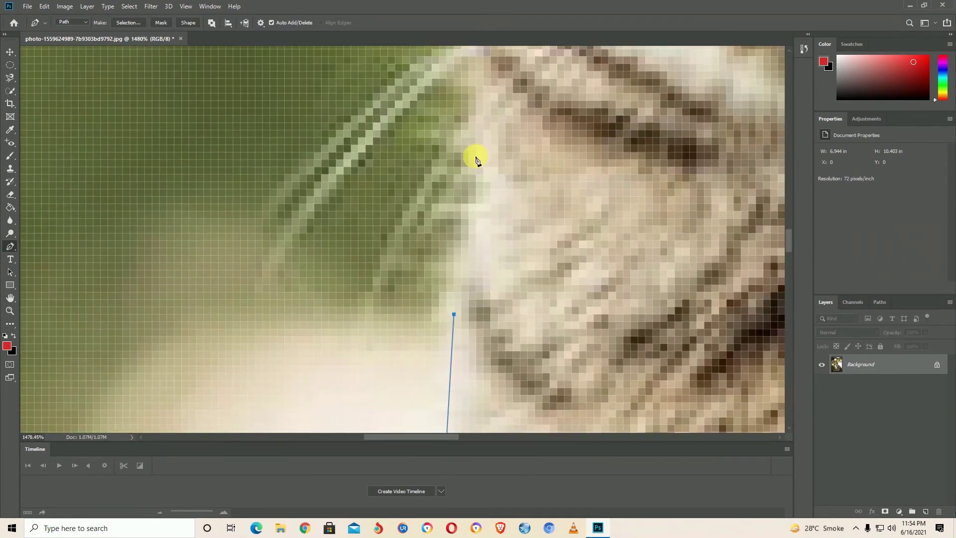
pyautogui.scroll(-2, 475, 159)
pyautogui.scroll(-1, 471, 139)
pyautogui.scroll(1, 471, 134)
pyautogui.scroll(2, 463, 71)
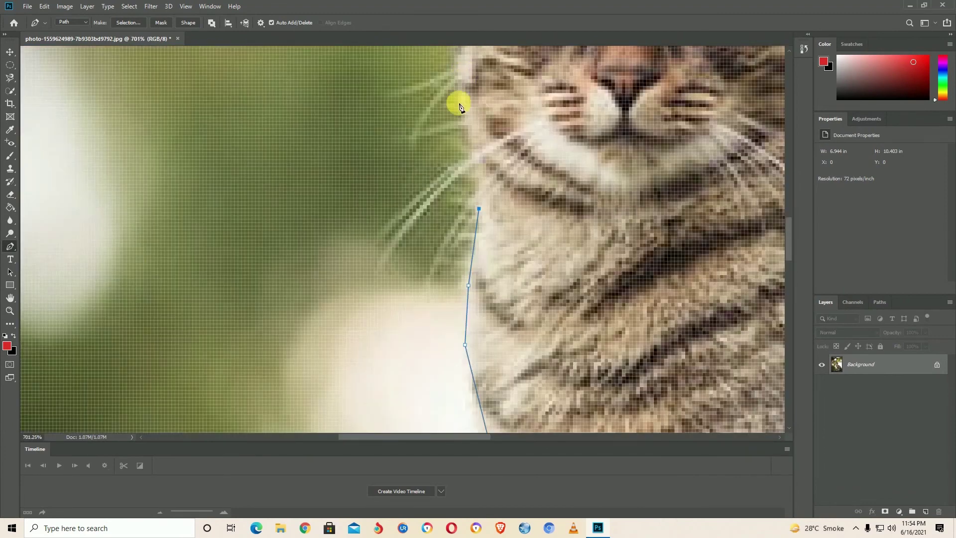
pyautogui.scroll(-2, 468, 118)
pyautogui.scroll(-1, 458, 124)
pyautogui.scroll(3, 474, 58)
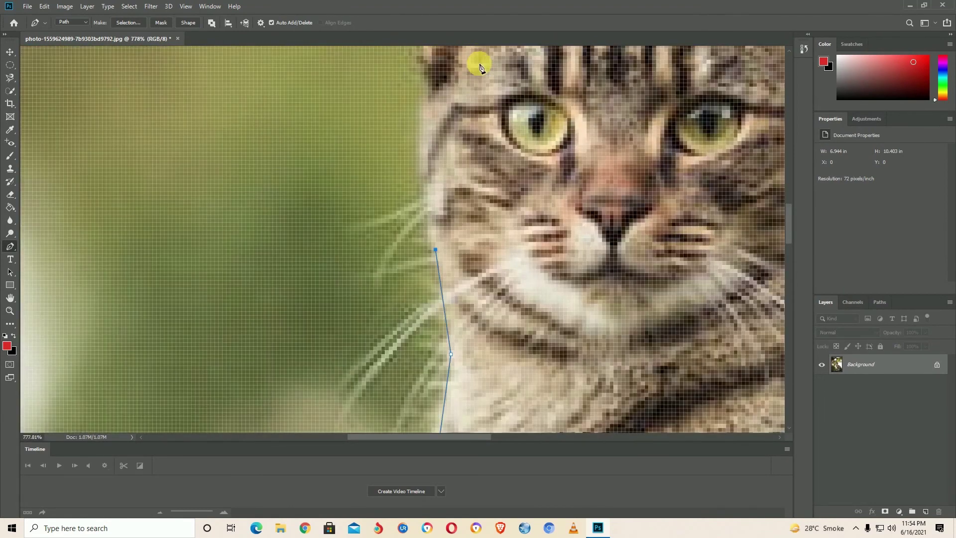
pyautogui.scroll(1, 478, 62)
# - Place pen anchor points along the cat's cheek and up its left edge toward the left ear
pyautogui.click(398, 146)
pyautogui.click(403, 107)
pyautogui.scroll(-1, 403, 115)
pyautogui.scroll(-1, 398, 196)
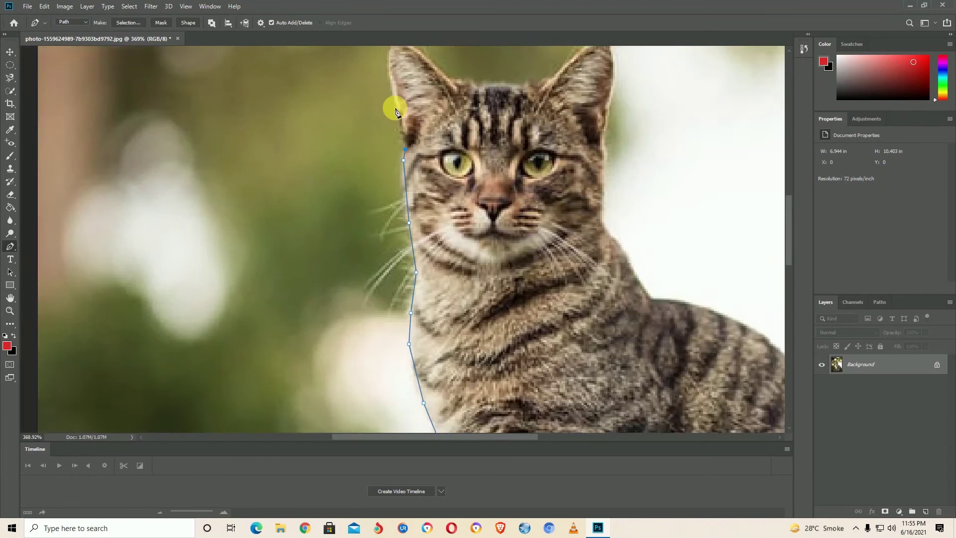
pyautogui.scroll(3, 393, 103)
pyautogui.scroll(-2, 406, 164)
pyautogui.scroll(1, 407, 78)
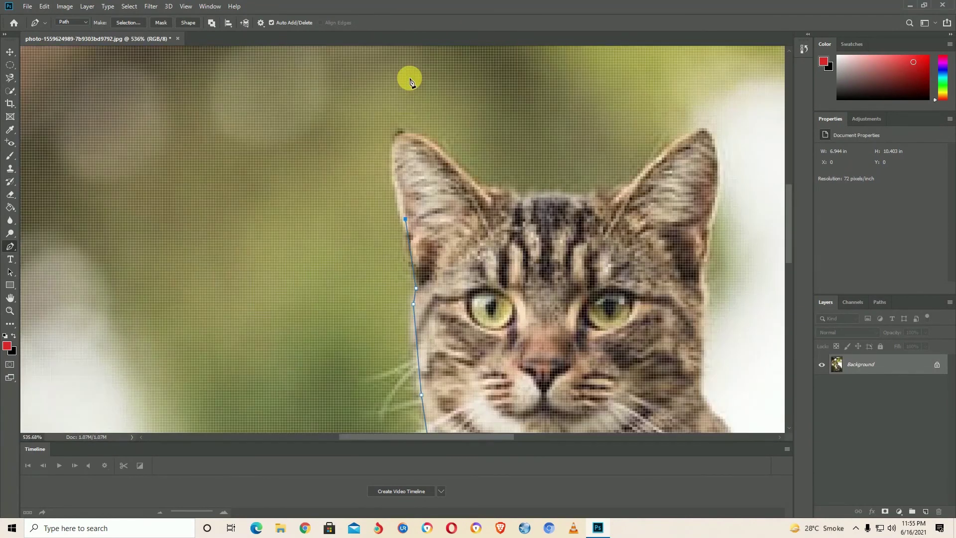
pyautogui.scroll(2, 369, 256)
pyautogui.scroll(1, 395, 284)
pyautogui.click(400, 279)
pyautogui.click(384, 165)
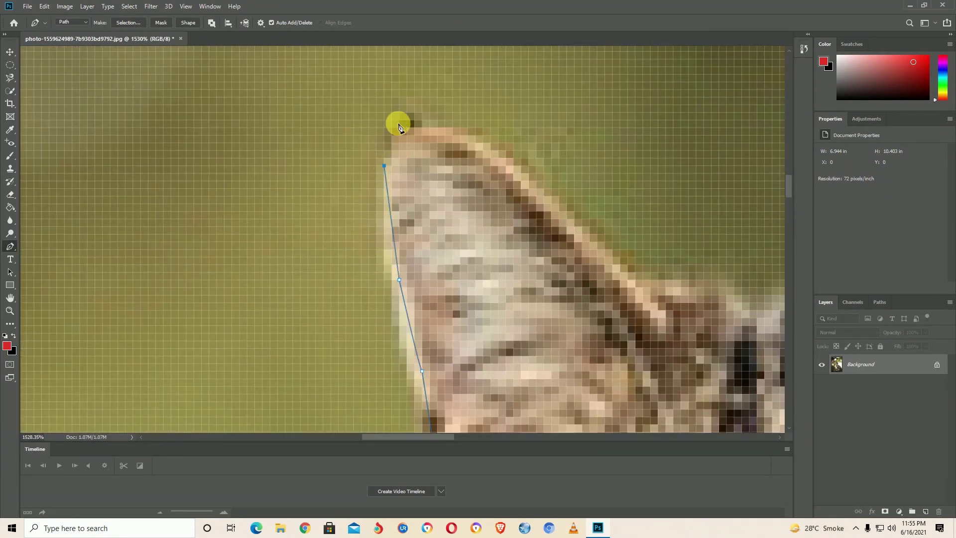
# - Trace the path around the left ear's tip and down to its base
pyautogui.click(497, 150)
pyautogui.click(545, 198)
pyautogui.click(597, 251)
pyautogui.click(645, 295)
pyautogui.scroll(-3, 633, 306)
pyautogui.scroll(-3, 632, 306)
pyautogui.scroll(4, 619, 311)
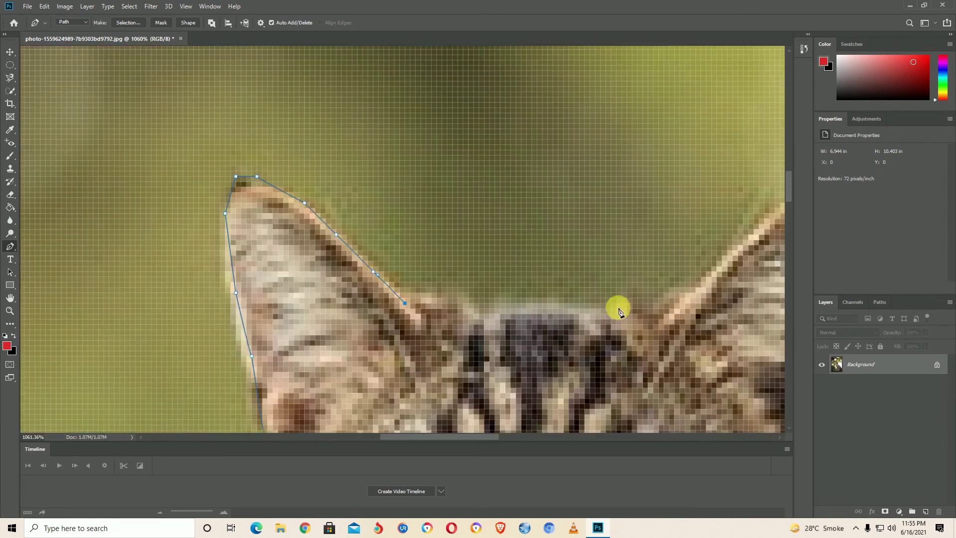
# - Continue the path across the forehead dip to the right ear's base
pyautogui.click(446, 309)
pyautogui.click(500, 304)
pyautogui.click(563, 309)
pyautogui.click(644, 315)
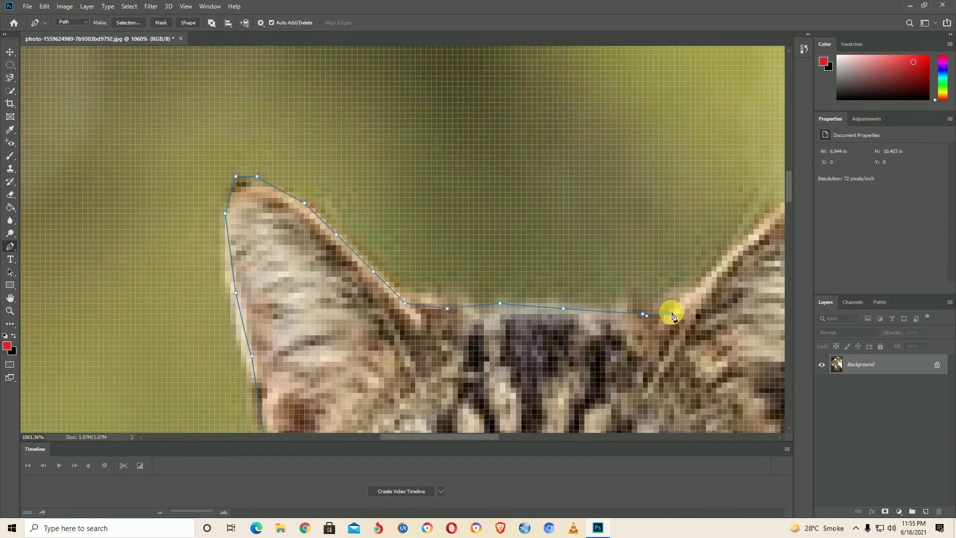
pyautogui.scroll(-2, 703, 289)
pyautogui.scroll(-2, 702, 289)
pyautogui.scroll(5, 612, 314)
# - Extend the path up the right ear toward its tip
pyautogui.click(543, 302)
pyautogui.click(654, 217)
pyautogui.click(705, 209)
pyautogui.scroll(-2, 749, 348)
pyautogui.scroll(-2, 754, 374)
pyautogui.scroll(-2, 737, 348)
pyautogui.scroll(-1, 726, 338)
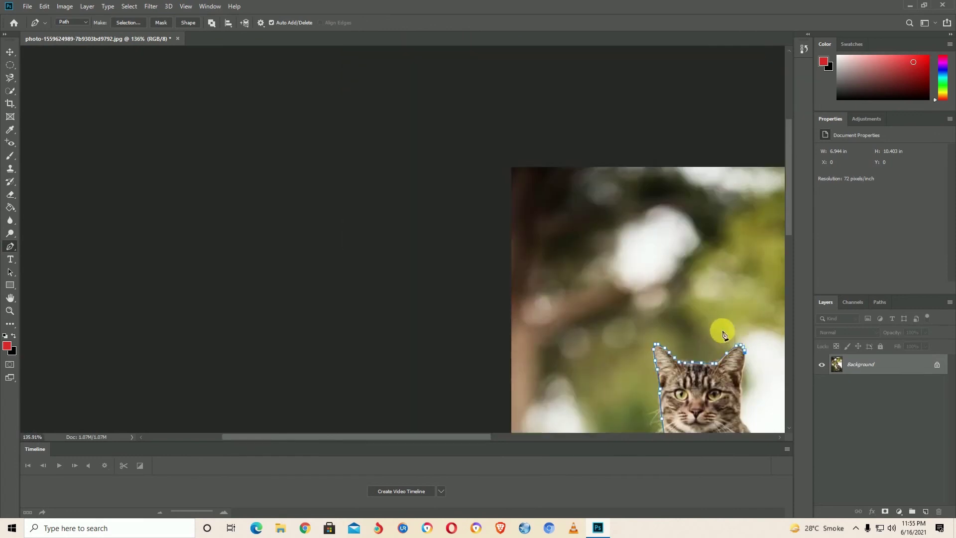
pyautogui.scroll(-1, 724, 335)
pyautogui.scroll(3, 405, 193)
pyautogui.scroll(2, 448, 188)
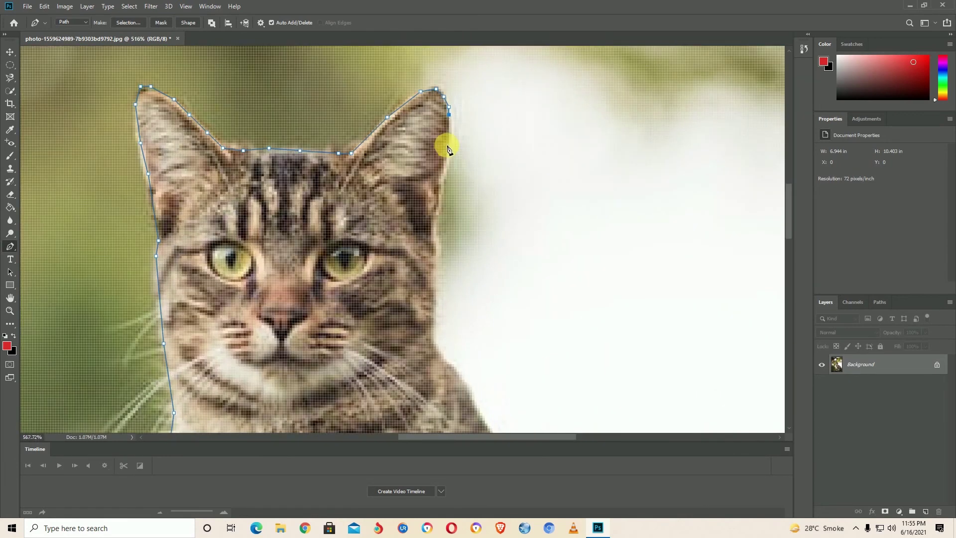
pyautogui.scroll(2, 448, 148)
# - Trace down the right ear's outer edge, beside the cheek and below the ear
pyautogui.click(455, 146)
pyautogui.click(437, 212)
pyautogui.click(429, 283)
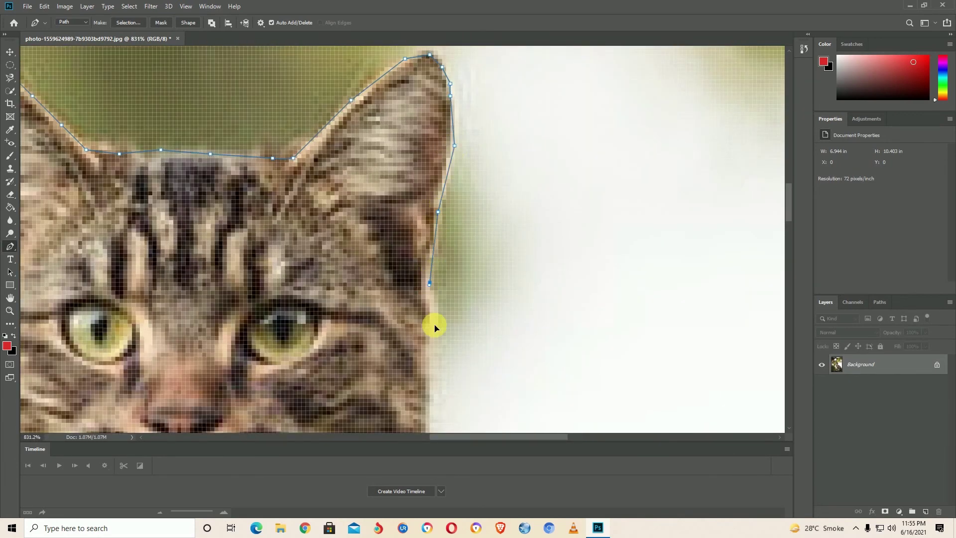
pyautogui.scroll(-3, 432, 329)
pyautogui.scroll(2, 428, 378)
pyautogui.scroll(1, 430, 379)
pyautogui.click(432, 377)
# - Add anchor points along the cat's back edge
pyautogui.scroll(1, 432, 378)
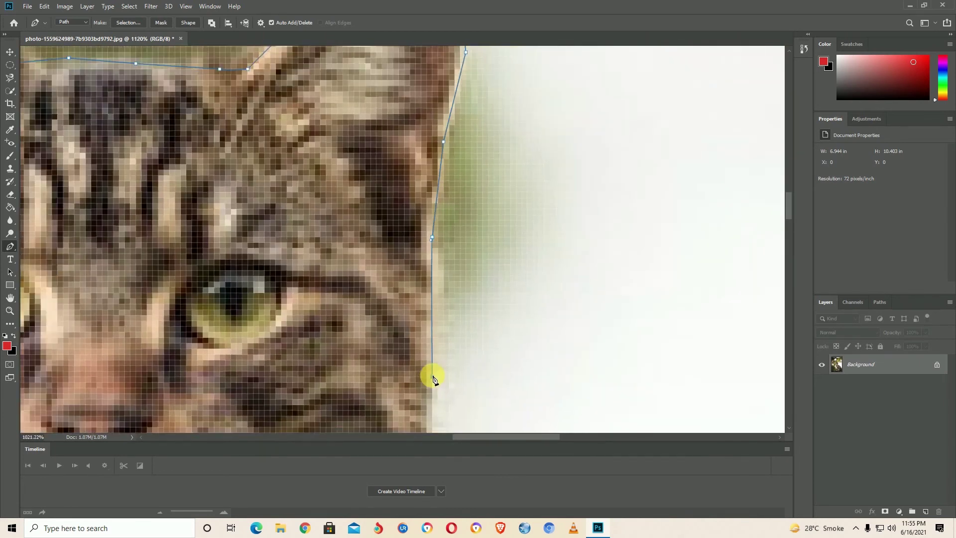
pyautogui.scroll(-3, 430, 388)
pyautogui.scroll(-2, 427, 397)
pyautogui.scroll(1, 427, 406)
pyautogui.scroll(-2, 428, 411)
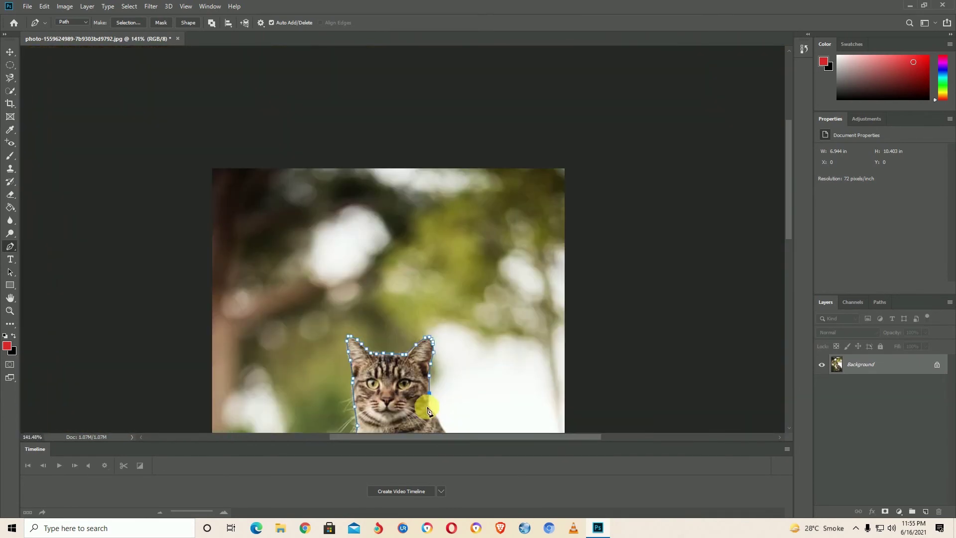
pyautogui.scroll(-1, 427, 406)
pyautogui.scroll(1, 448, 207)
pyautogui.scroll(1, 426, 196)
pyautogui.scroll(2, 409, 234)
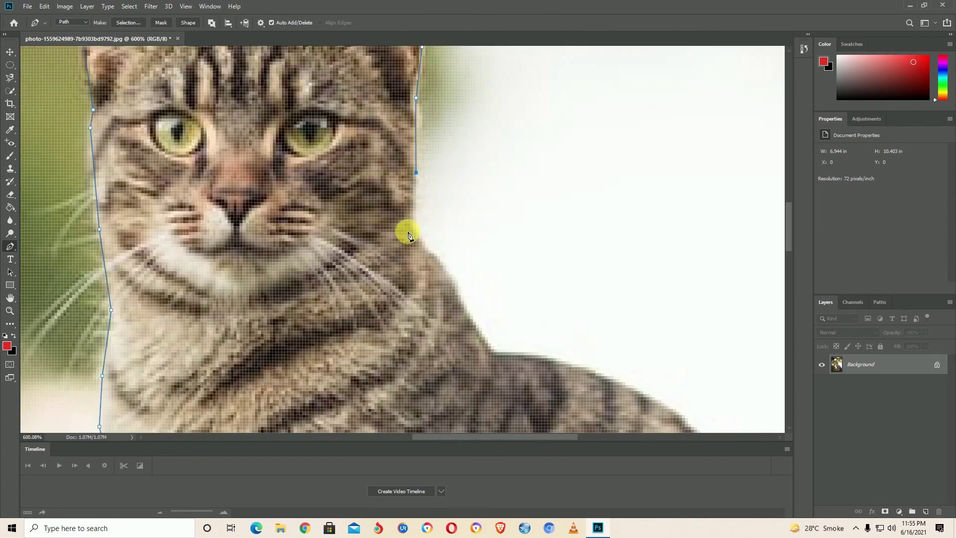
pyautogui.scroll(2, 409, 234)
pyautogui.scroll(-2, 508, 378)
pyautogui.scroll(-2, 523, 403)
pyautogui.scroll(-2, 533, 401)
pyautogui.scroll(-1, 552, 388)
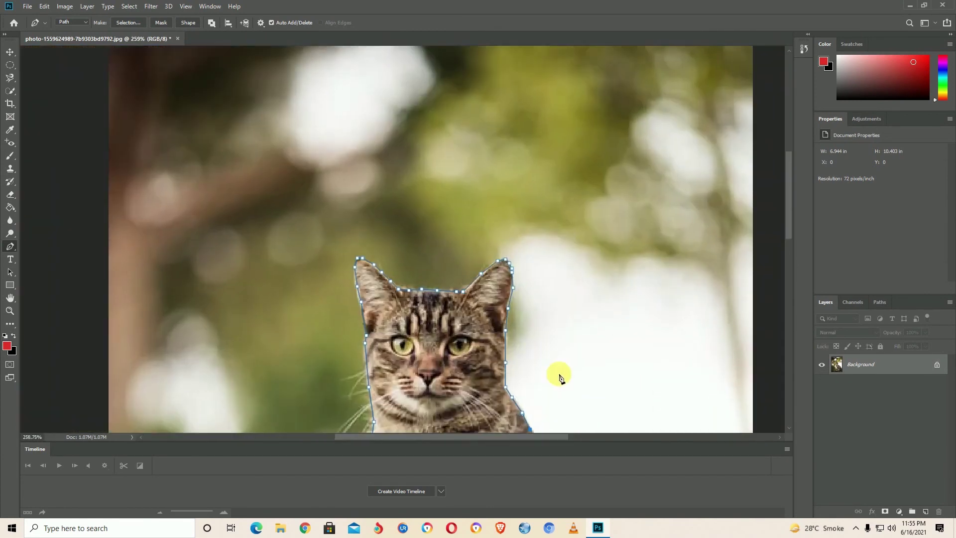
pyautogui.scroll(-3, 559, 377)
pyautogui.scroll(5, 441, 207)
pyautogui.scroll(3, 377, 196)
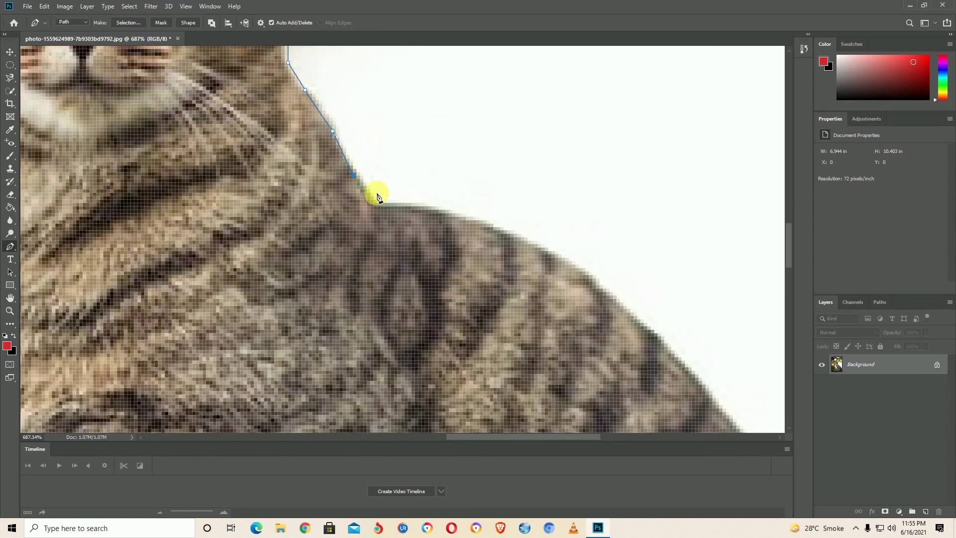
pyautogui.scroll(2, 377, 196)
pyautogui.click(462, 220)
pyautogui.click(541, 238)
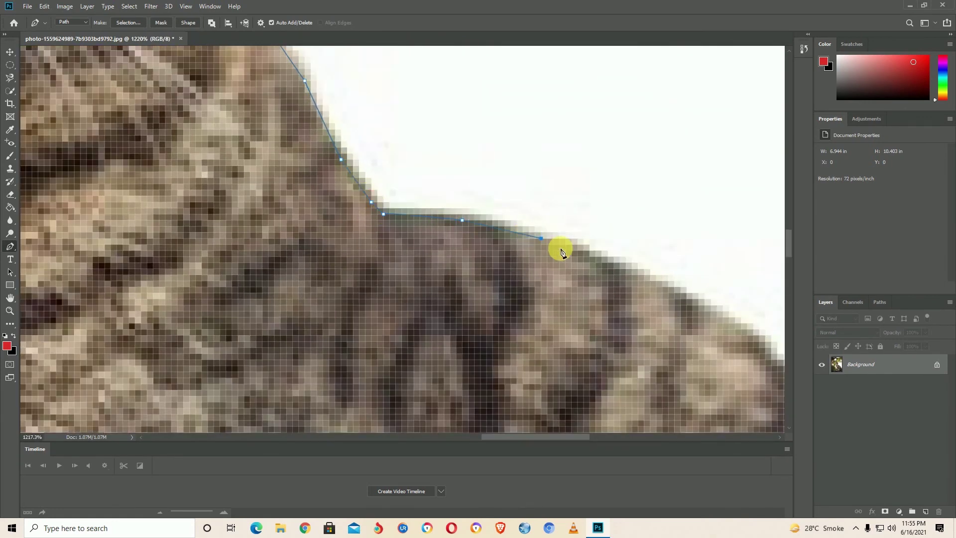
pyautogui.click(743, 328)
# - Extend the path further down the cat's back
pyautogui.scroll(-3, 742, 330)
pyautogui.scroll(-2, 737, 339)
pyautogui.scroll(3, 747, 348)
pyautogui.scroll(2, 757, 348)
pyautogui.scroll(2, 745, 323)
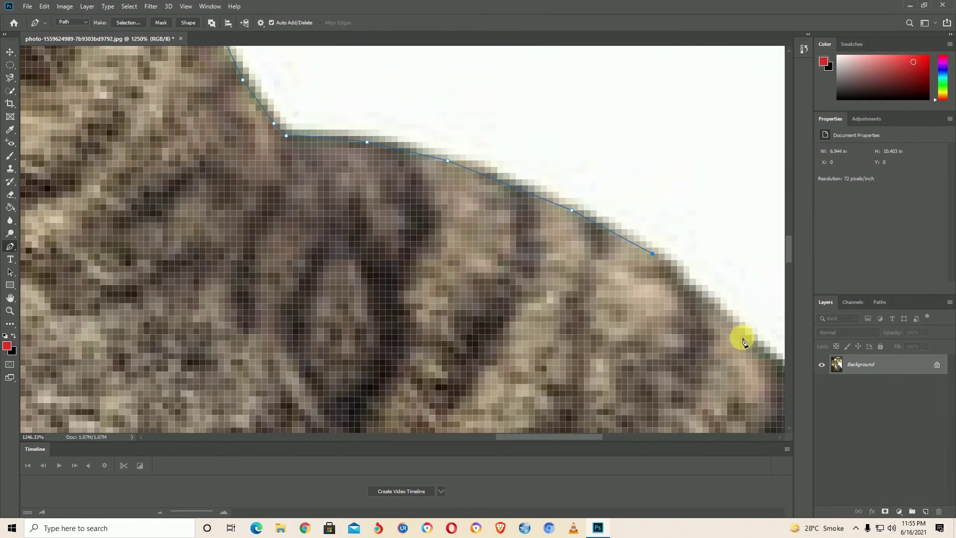
pyautogui.scroll(-5, 742, 340)
pyautogui.scroll(-3, 730, 352)
pyautogui.scroll(-3, 723, 363)
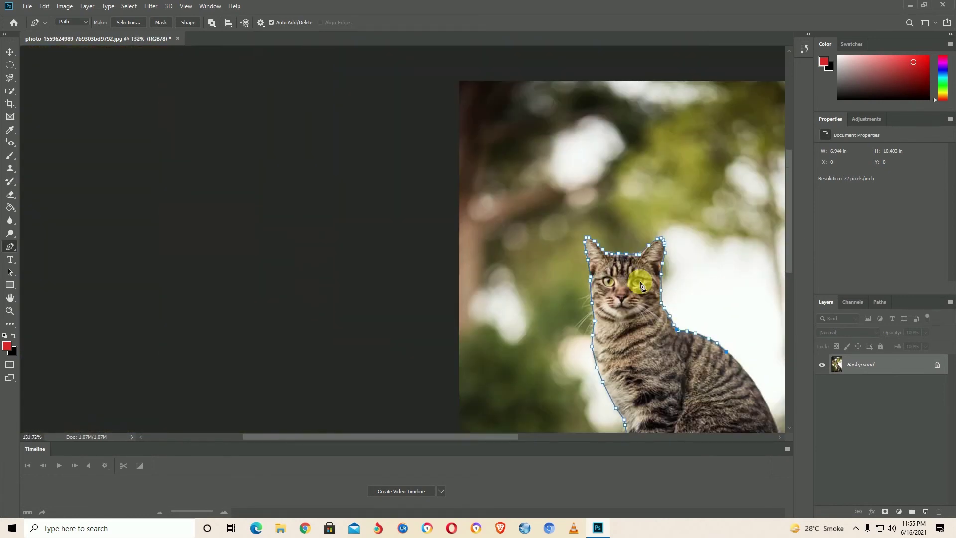
pyautogui.scroll(-1, 636, 273)
pyautogui.scroll(-1, 548, 271)
pyautogui.scroll(4, 478, 277)
pyautogui.scroll(3, 428, 239)
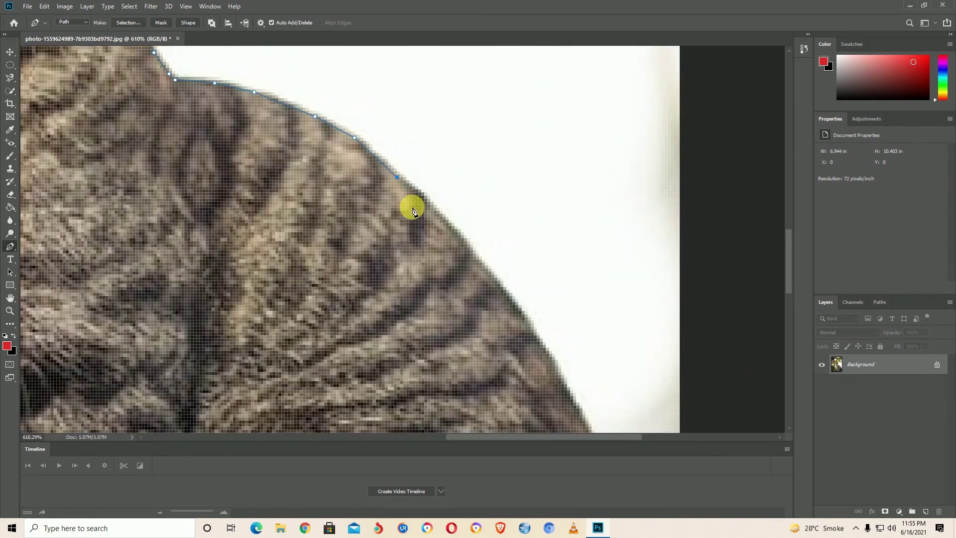
pyautogui.scroll(3, 413, 184)
pyautogui.scroll(2, 418, 160)
pyautogui.scroll(2, 414, 156)
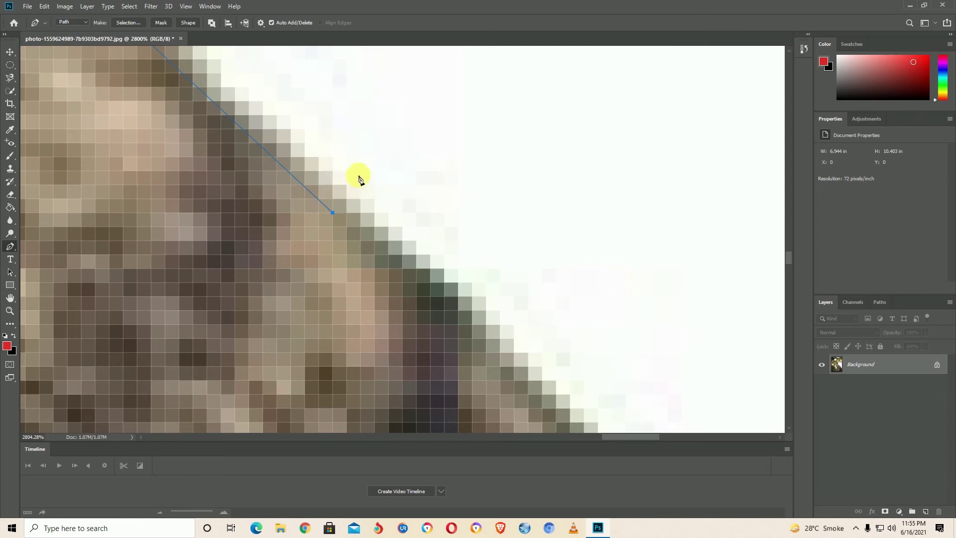
pyautogui.click(430, 297)
# - Undo the misplaced path point and re-place it on the cat's back edge
pyautogui.scroll(-4, 530, 391)
pyautogui.scroll(-3, 538, 383)
pyautogui.scroll(-1, 561, 405)
pyautogui.scroll(-2, 561, 404)
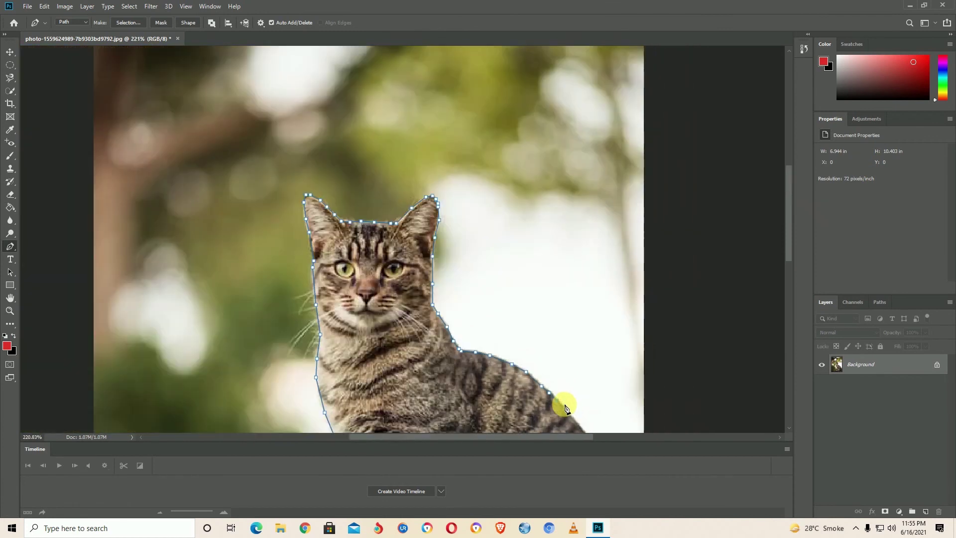
pyautogui.scroll(-2, 565, 398)
pyautogui.scroll(1, 544, 389)
pyautogui.scroll(-2, 503, 278)
pyautogui.scroll(4, 496, 262)
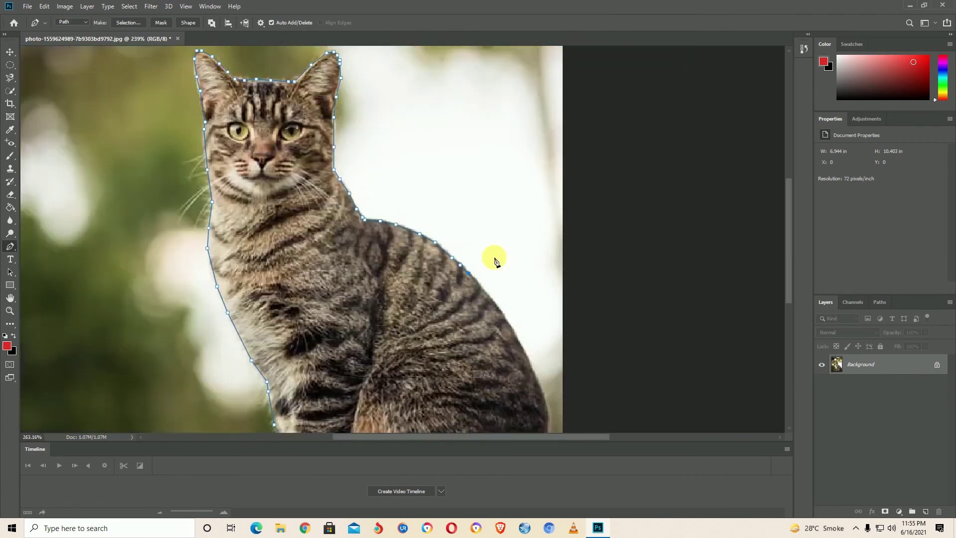
pyautogui.scroll(3, 495, 262)
pyautogui.scroll(3, 497, 310)
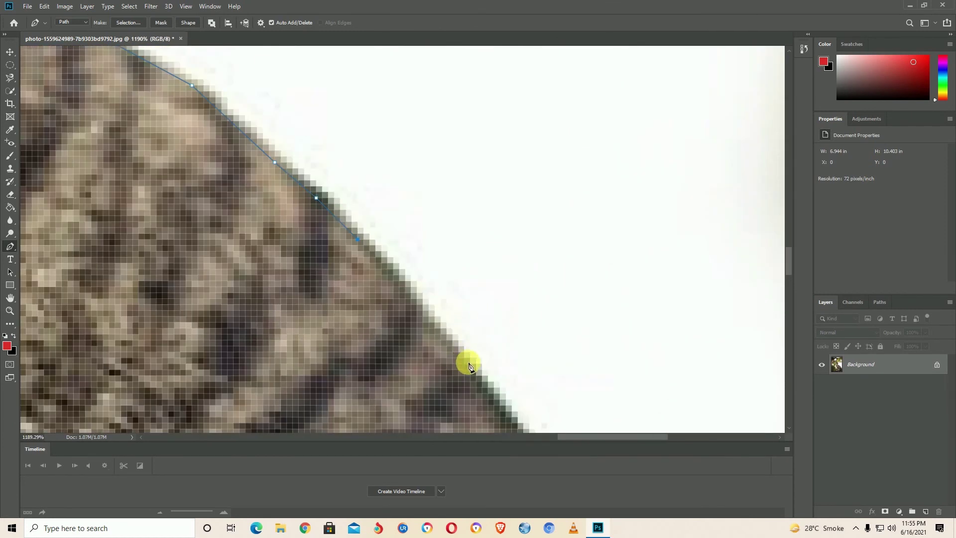
pyautogui.scroll(-3, 470, 365)
pyautogui.scroll(-3, 488, 370)
pyautogui.scroll(-1, 508, 386)
pyautogui.scroll(-1, 515, 399)
pyautogui.scroll(3, 518, 403)
pyautogui.scroll(-3, 516, 394)
pyautogui.scroll(-1, 478, 304)
pyautogui.scroll(4, 500, 297)
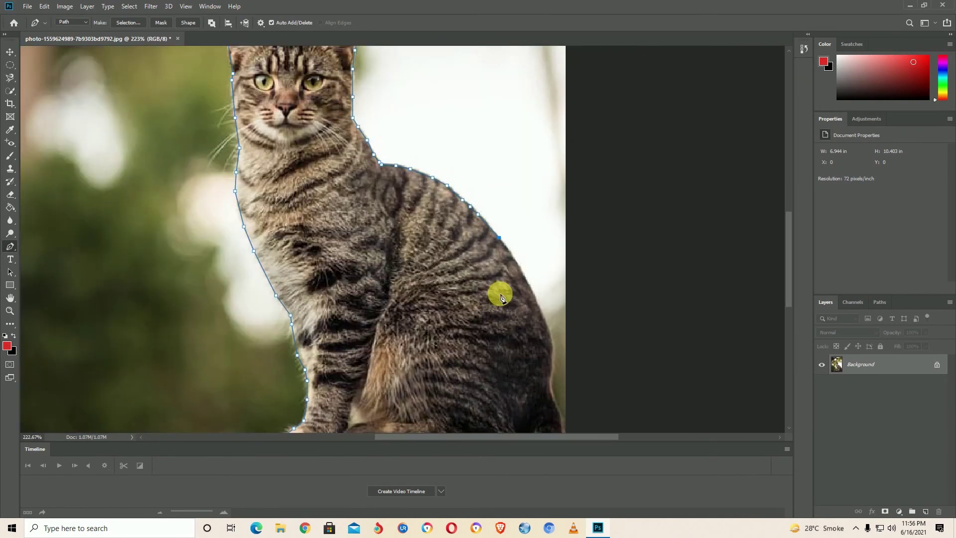
pyautogui.scroll(3, 518, 231)
pyautogui.scroll(2, 514, 213)
pyautogui.scroll(2, 514, 220)
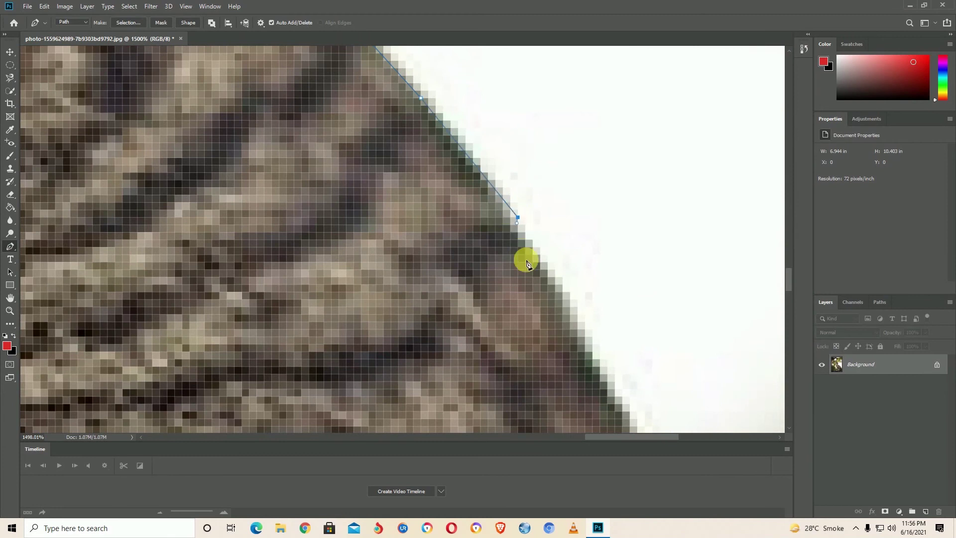
pyautogui.hotkey('ctrl', 'z')
pyautogui.click(524, 247)
# - Add path points down the cat's side
pyautogui.scroll(-5, 587, 357)
pyautogui.click(589, 363)
pyautogui.scroll(3, 602, 390)
pyautogui.scroll(-3, 607, 396)
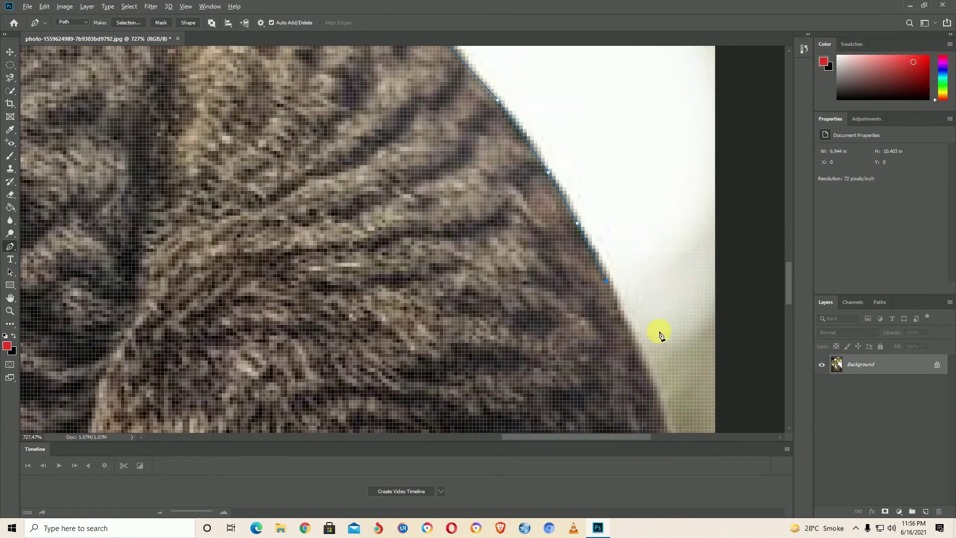
pyautogui.scroll(5, 662, 331)
pyautogui.click(587, 354)
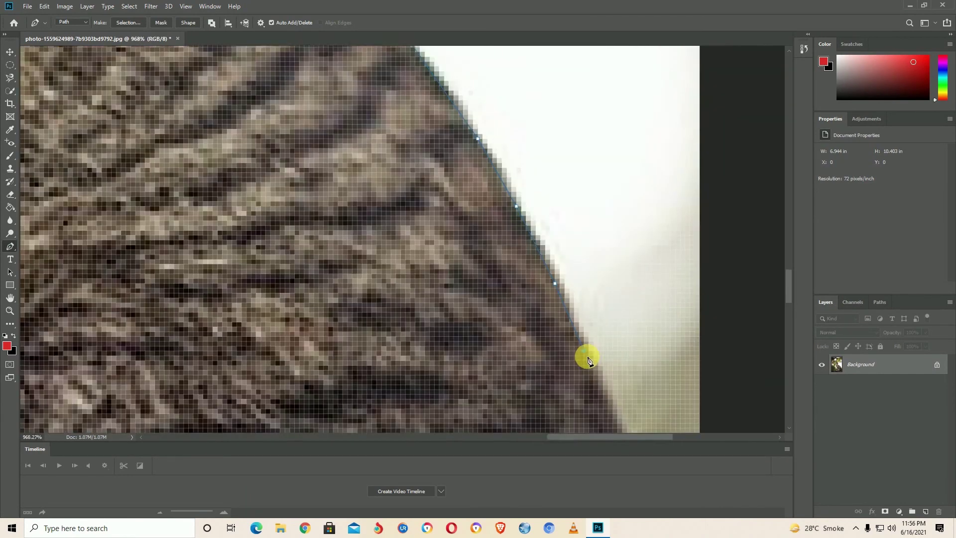
pyautogui.scroll(-5, 592, 373)
pyautogui.click(601, 396)
pyautogui.scroll(-2, 604, 398)
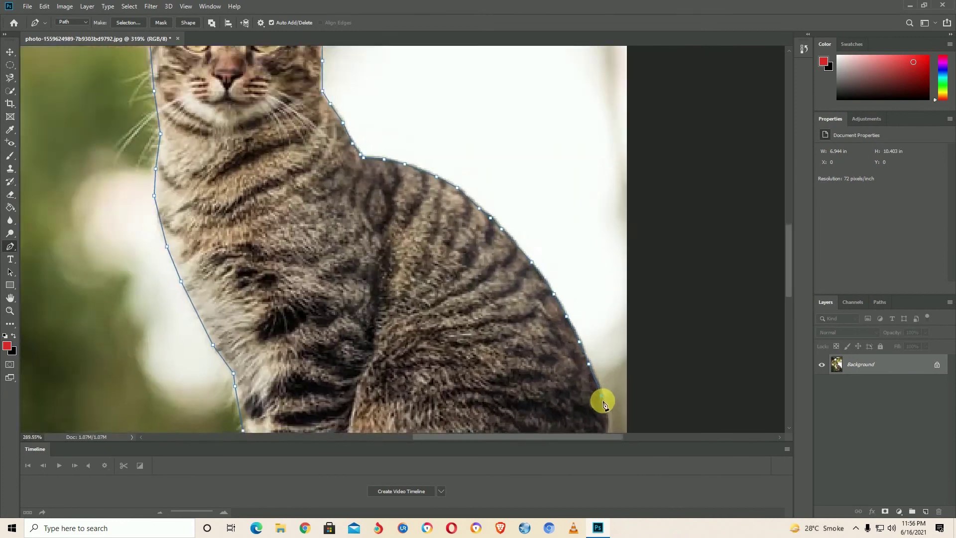
pyautogui.scroll(-3, 596, 408)
pyautogui.scroll(3, 541, 358)
pyautogui.scroll(3, 487, 340)
pyautogui.scroll(1, 487, 340)
# - Trace the path down the cat's haunch with a curved point at its bottom
pyautogui.click(512, 315)
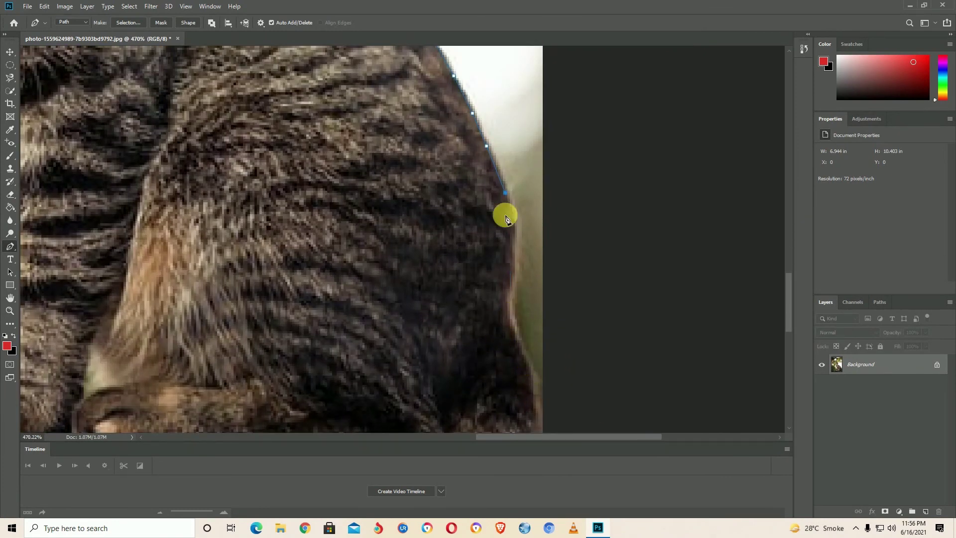
pyautogui.click(514, 220)
pyautogui.click(514, 254)
pyautogui.click(512, 291)
pyautogui.click(513, 329)
pyautogui.click(516, 341)
pyautogui.click(524, 364)
pyautogui.click(532, 381)
pyautogui.moveTo(535, 404); pyautogui.dragTo(549, 401)
# - Run the path down to the photo's bottom corner and the plank's lower left, then zoom out
pyautogui.scroll(-2, 547, 393)
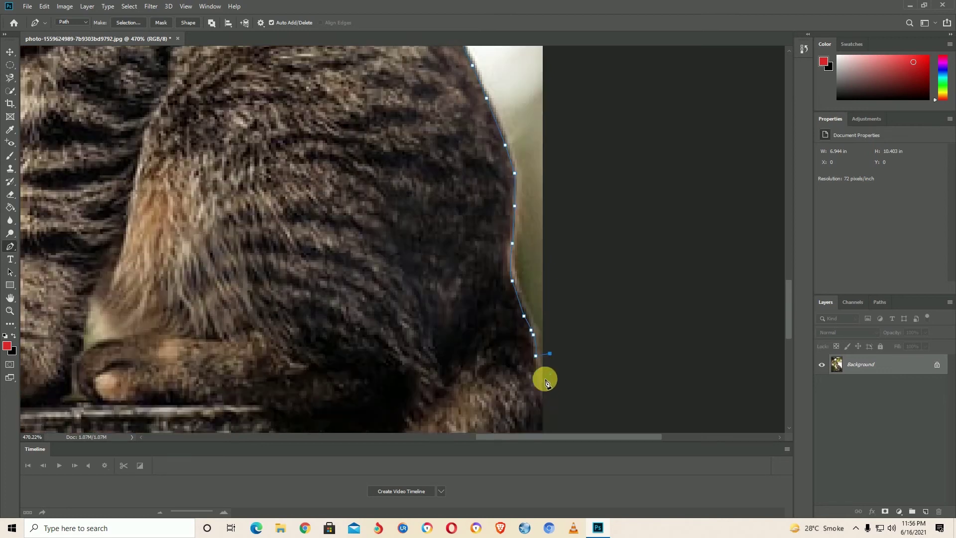
pyautogui.scroll(-3, 547, 362)
pyautogui.scroll(-2, 548, 358)
pyautogui.scroll(-1, 547, 357)
pyautogui.click(547, 353)
pyautogui.click(171, 369)
pyautogui.scroll(-3, 139, 364)
pyautogui.scroll(-3, 90, 358)
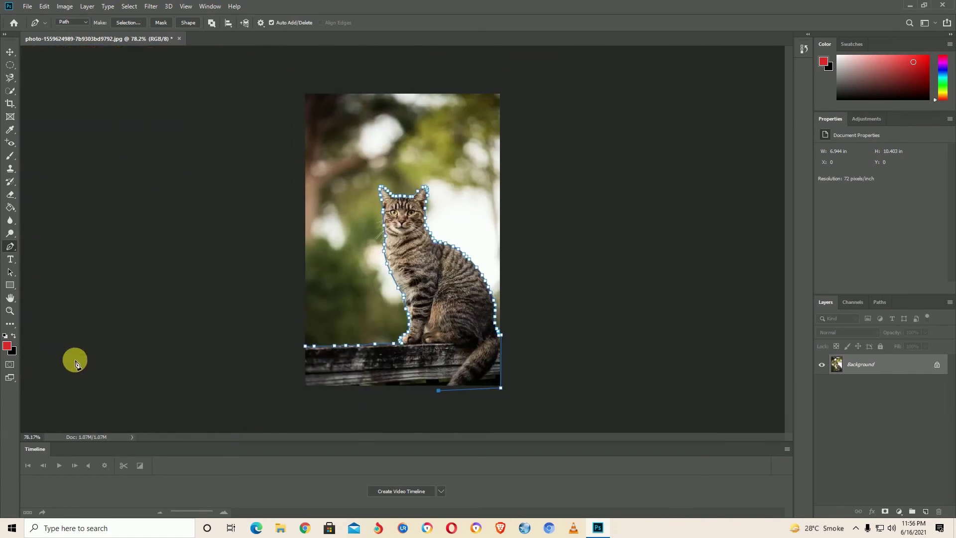
# - Extend the outline along the plank's bottom edge and close the path at its start
pyautogui.click(295, 393)
pyautogui.click(305, 346)
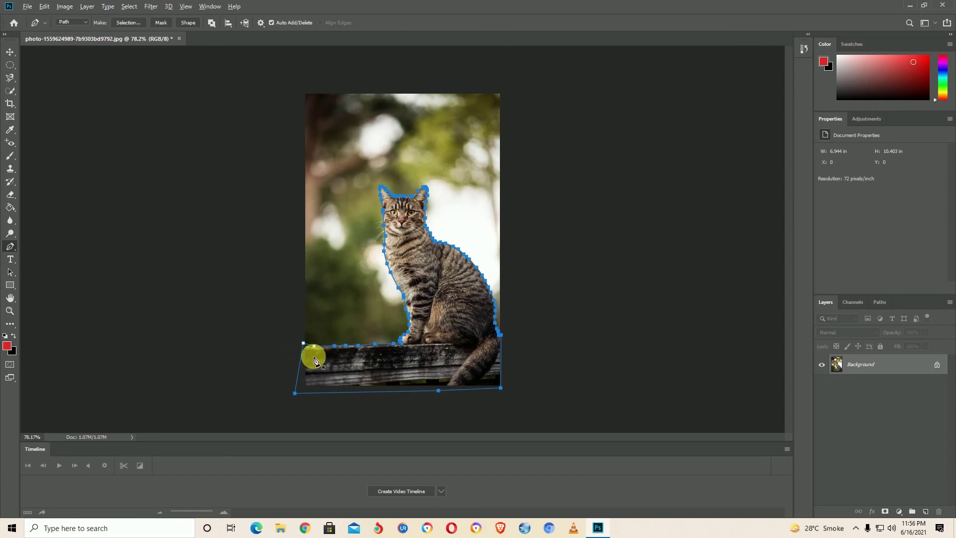
pyautogui.scroll(1, 314, 358)
pyautogui.scroll(1, 405, 339)
pyautogui.scroll(-1, 448, 308)
# - Convert the path to a selection with 0.5 feather and add a layer mask
pyautogui.rightClick(475, 297)
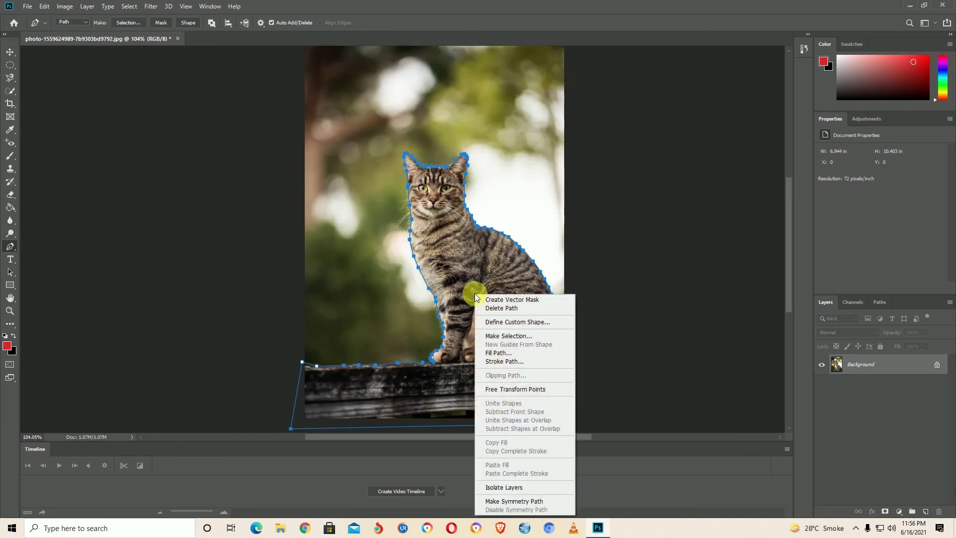
pyautogui.click(507, 338)
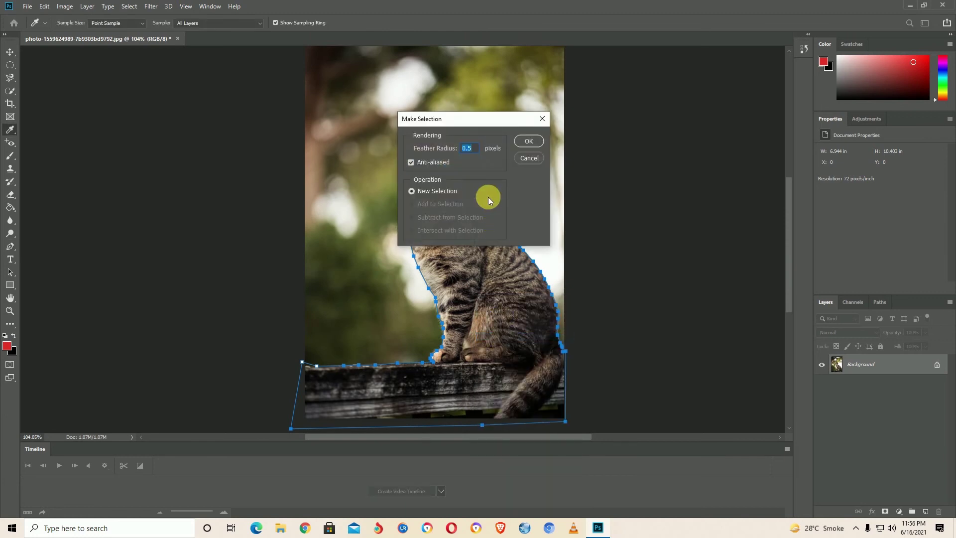
pyautogui.click(532, 142)
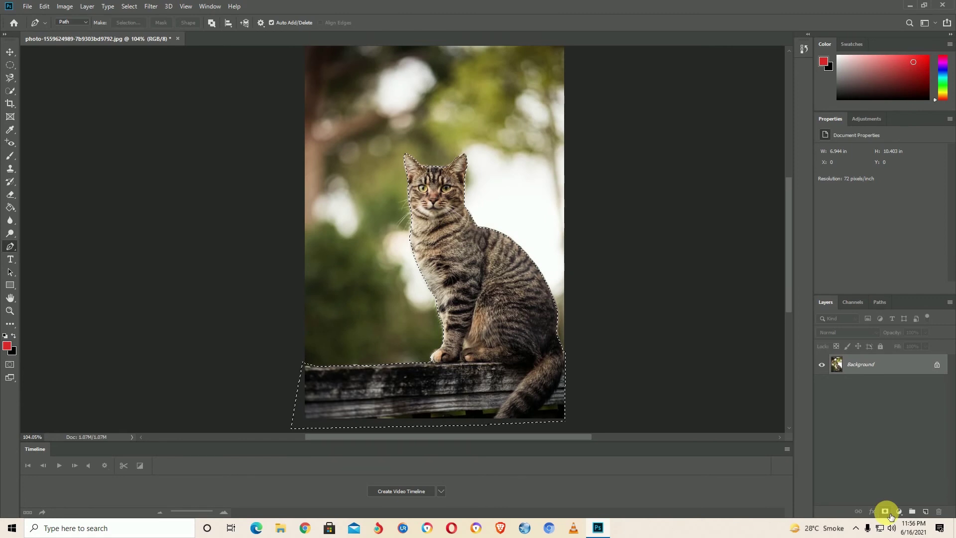
pyautogui.click(885, 511)
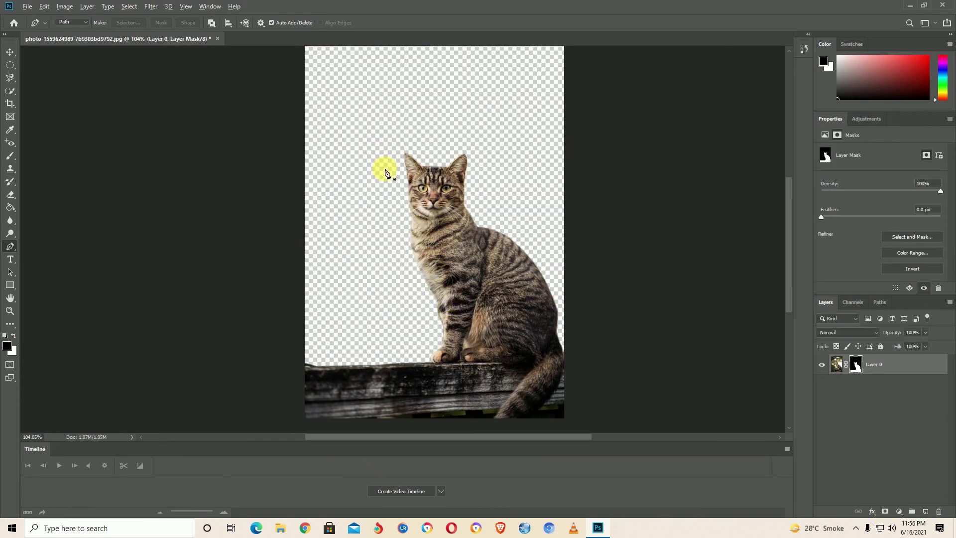
# - Open pexels-photo-570041 from Downloads and float it in its own window
pyautogui.scroll(-1, 385, 172)
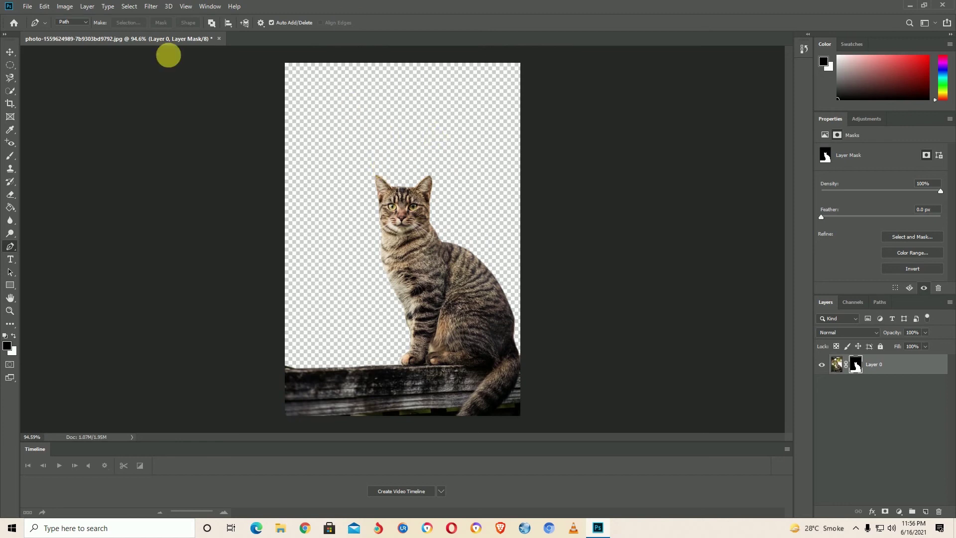
pyautogui.click(27, 7)
pyautogui.click(35, 26)
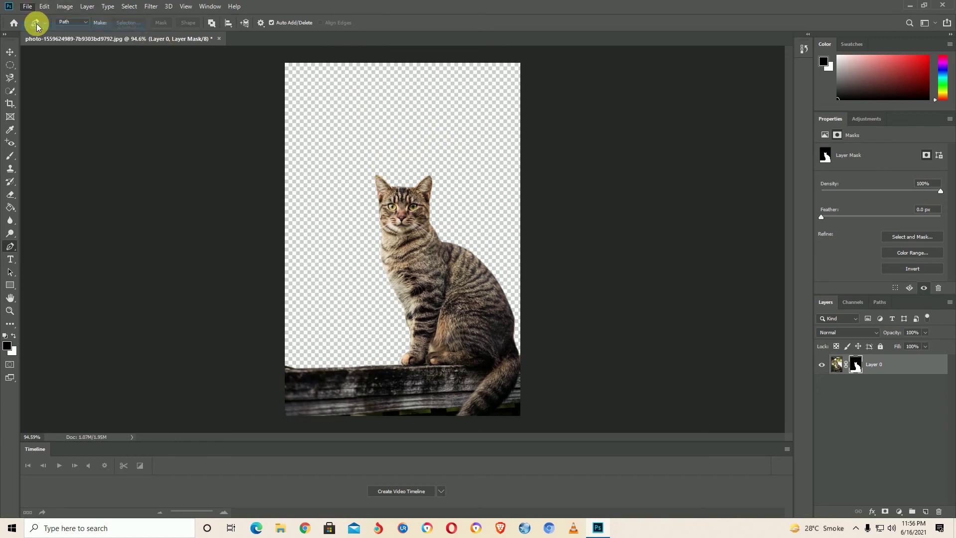
pyautogui.scroll(-1, 88, 163)
pyautogui.scroll(-2, 114, 184)
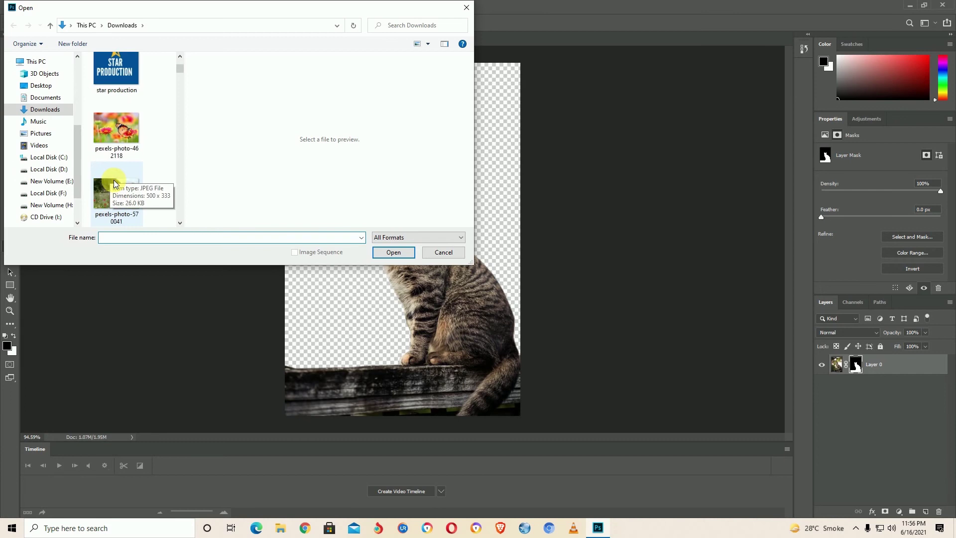
pyautogui.scroll(-1, 114, 184)
pyautogui.click(116, 128)
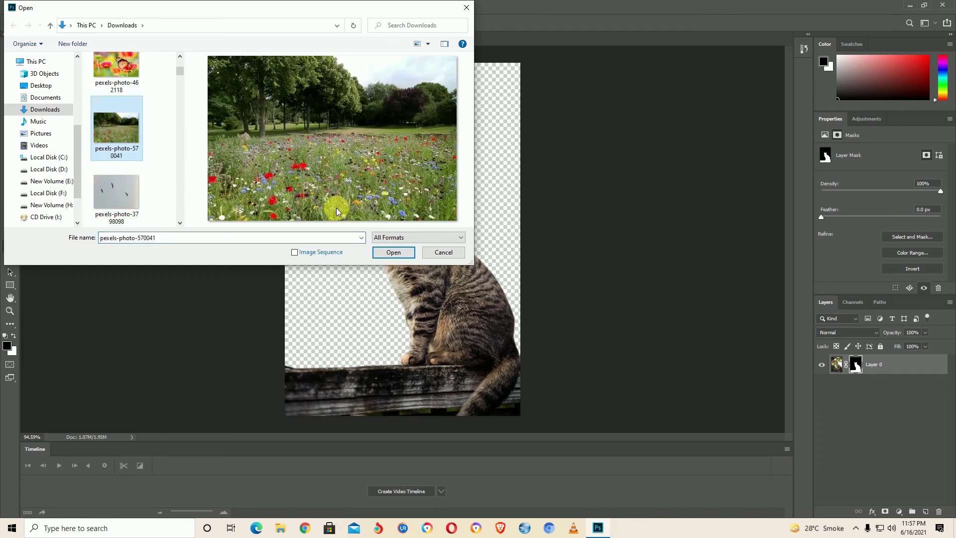
pyautogui.click(390, 254)
pyautogui.moveTo(267, 38)
pyautogui.mouseDown()
pyautogui.moveTo(234, 114)
pyautogui.moveTo(40, 133)
pyautogui.mouseUp()
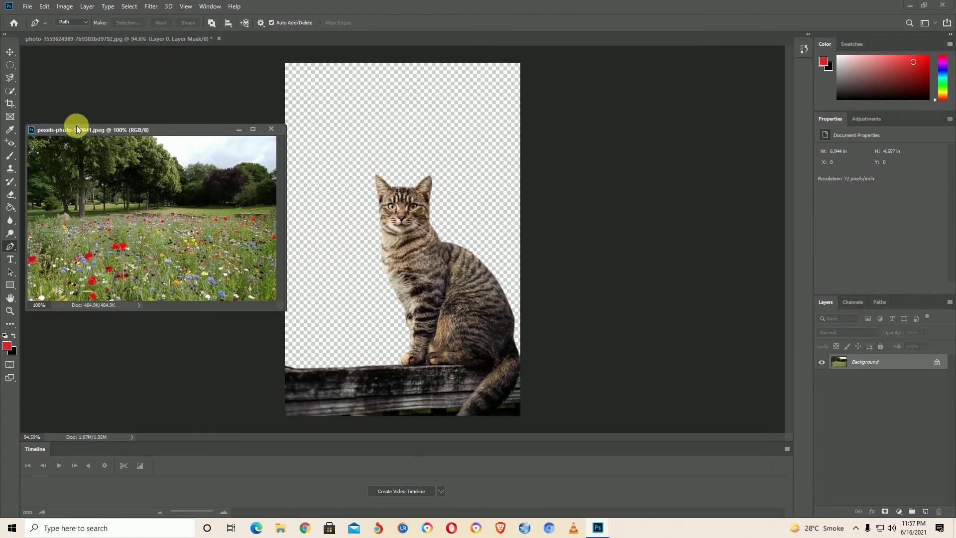
pyautogui.click(9, 52)
# - Bring the meadow into the cat document, scale it to fill the canvas, and place it below the cat
pyautogui.moveTo(72, 149)
pyautogui.mouseDown()
pyautogui.moveTo(366, 150)
pyautogui.moveTo(356, 97)
pyautogui.mouseUp()
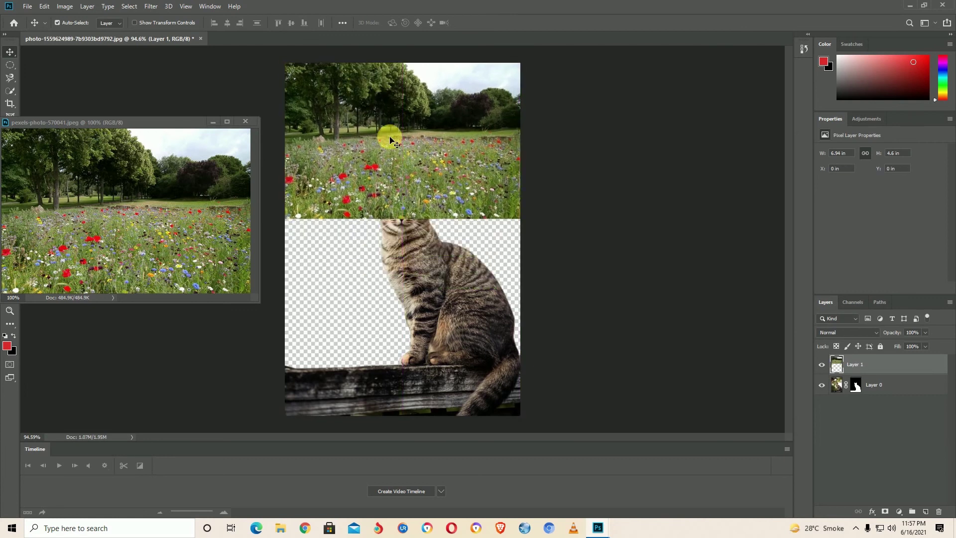
pyautogui.hotkey('ctrl', 't')
pyautogui.moveTo(391, 140); pyautogui.dragTo(424, 152)
pyautogui.moveTo(513, 213)
pyautogui.mouseDown()
pyautogui.moveTo(546, 263)
pyautogui.moveTo(733, 442)
pyautogui.mouseUp()
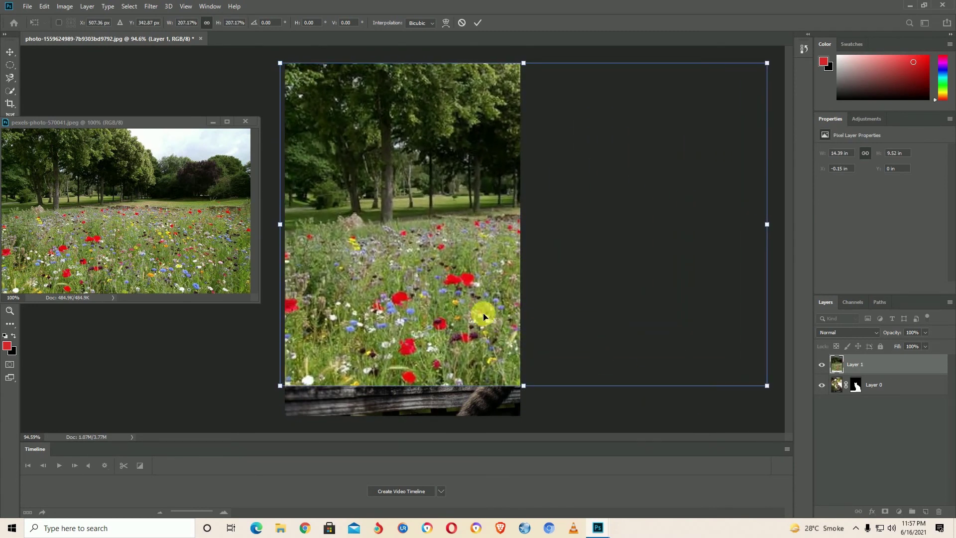
pyautogui.moveTo(841, 366); pyautogui.dragTo(852, 393)
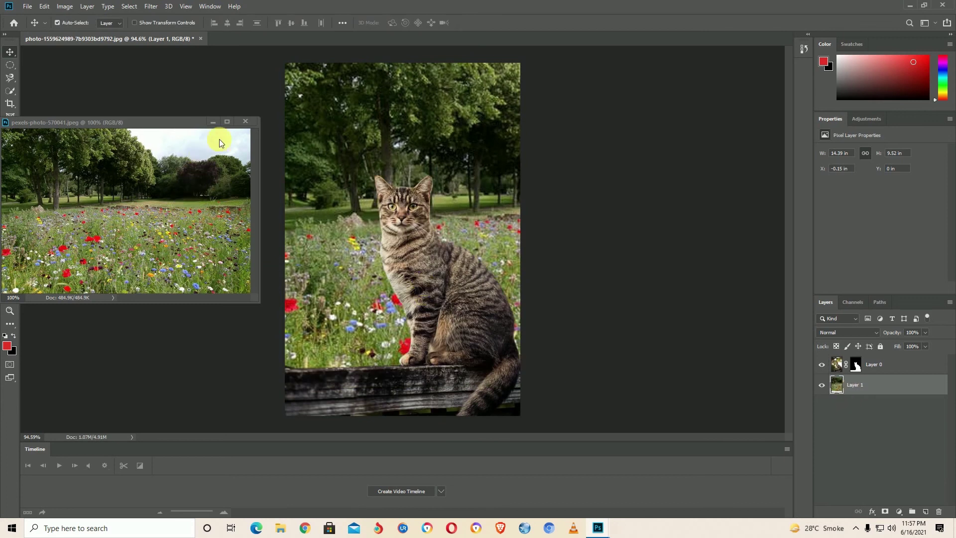
# - Close the separate meadow document
pyautogui.click(248, 121)
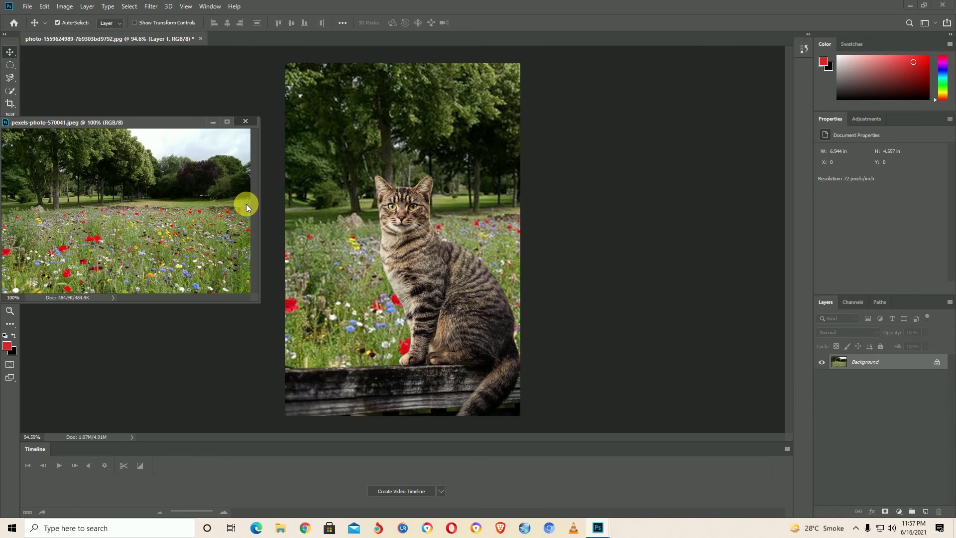
pyautogui.hotkey('ctrl', 'w')
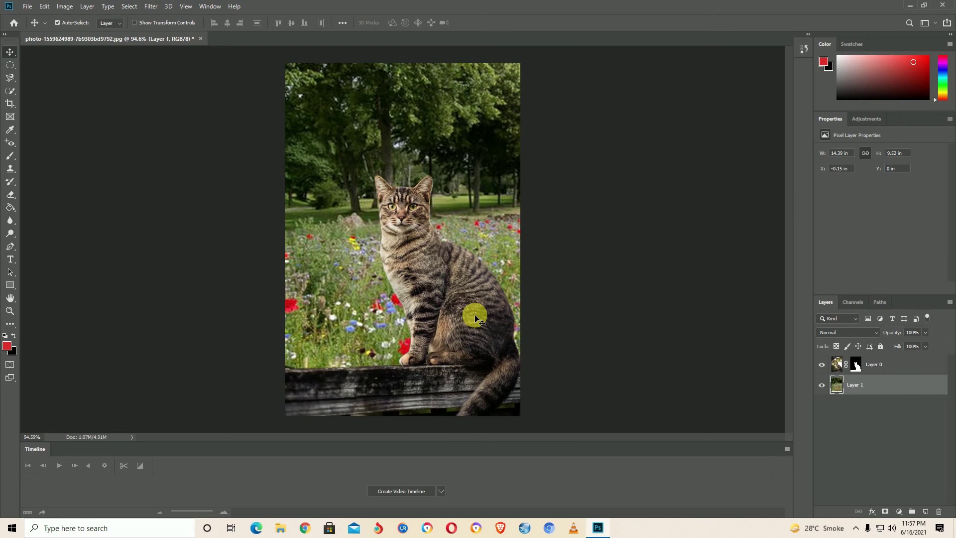
pyautogui.click(10, 285)
pyautogui.click(50, 284)
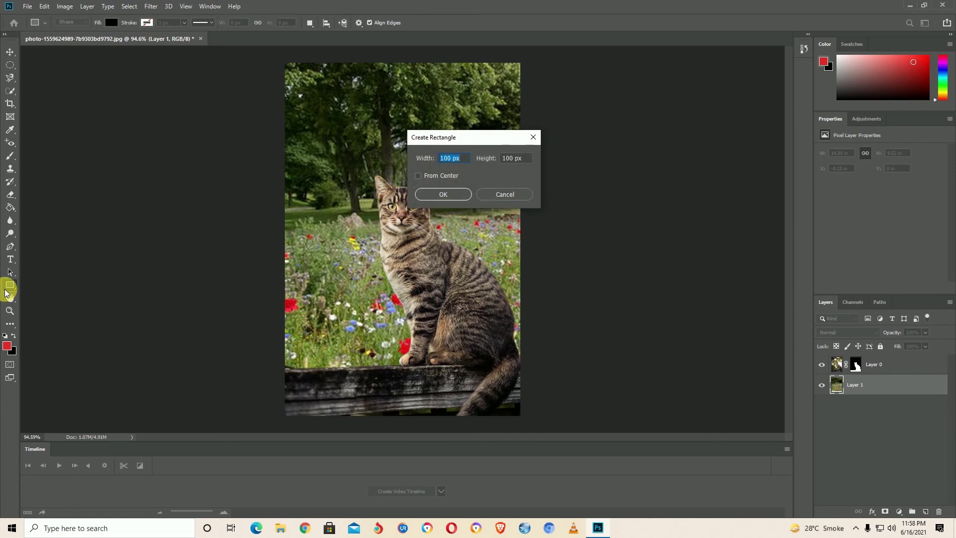
# - Draw two black rectangles, one above the cat's head and one left of the cat
pyautogui.click(505, 194)
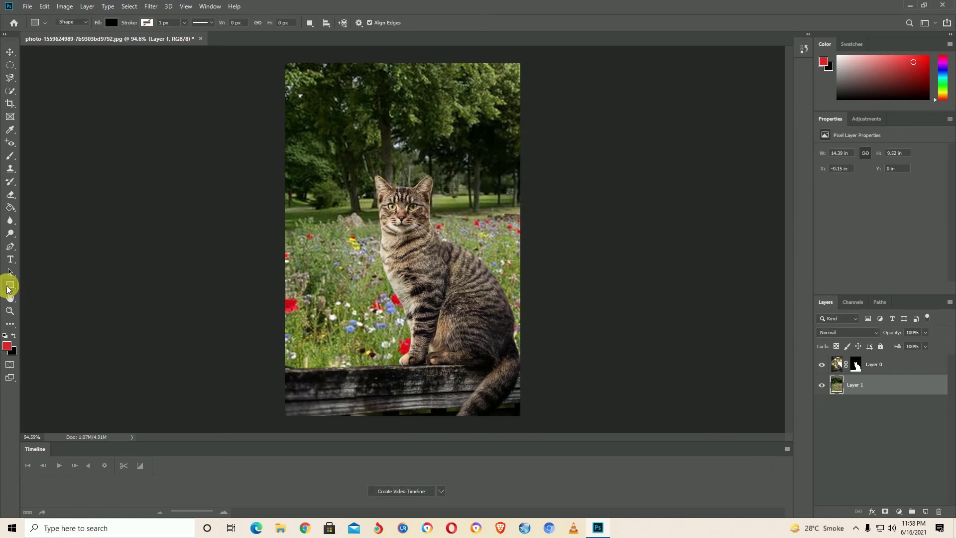
pyautogui.rightClick(9, 288)
pyautogui.click(34, 284)
pyautogui.moveTo(356, 132); pyautogui.dragTo(481, 189)
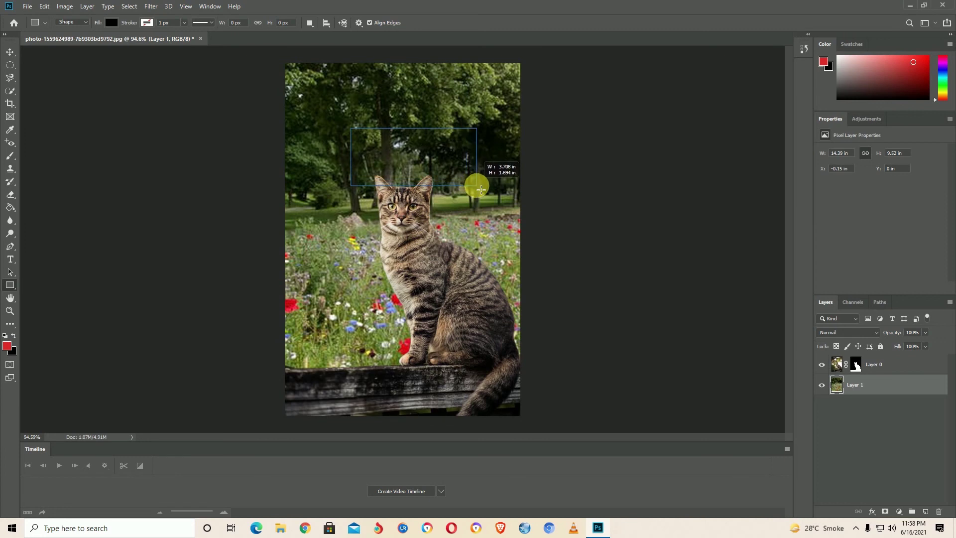
pyautogui.moveTo(480, 189); pyautogui.dragTo(493, 190)
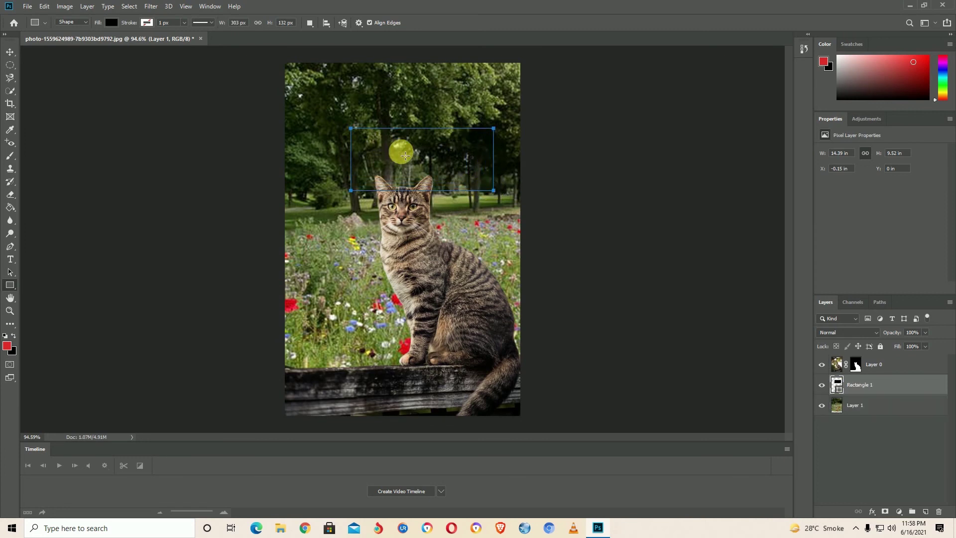
pyautogui.moveTo(393, 155); pyautogui.dragTo(351, 207)
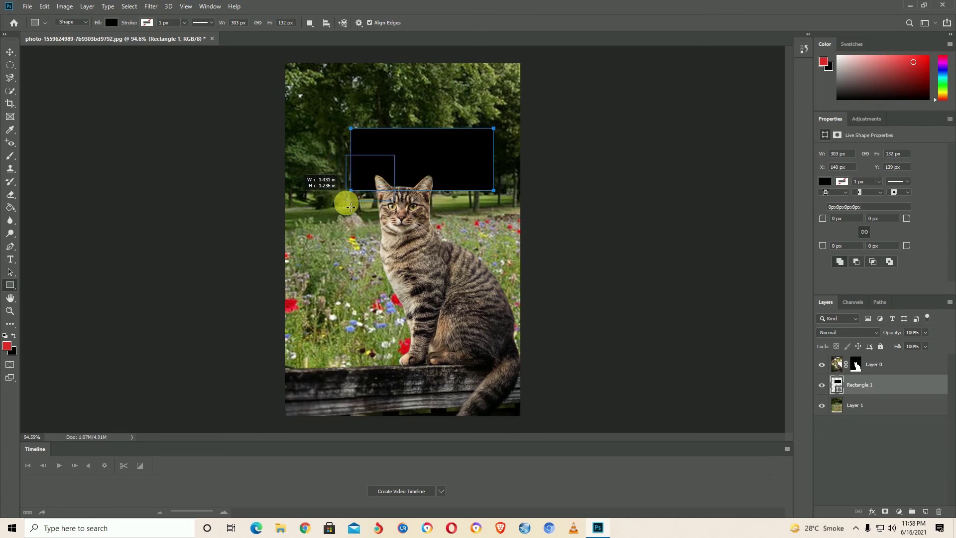
pyautogui.moveTo(350, 207); pyautogui.dragTo(318, 214)
pyautogui.press('v')
pyautogui.moveTo(318, 260)
pyautogui.mouseDown()
pyautogui.moveTo(327, 268)
pyautogui.moveTo(335, 260)
pyautogui.moveTo(336, 231)
pyautogui.mouseUp()
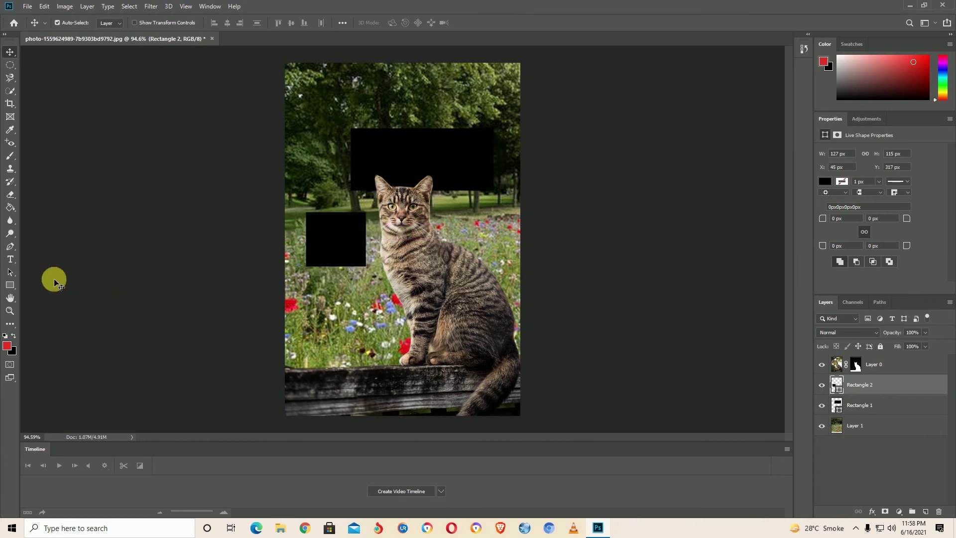
# - Draw a horizontal line across the meadow and a short vertical line near the cat
pyautogui.click(10, 284)
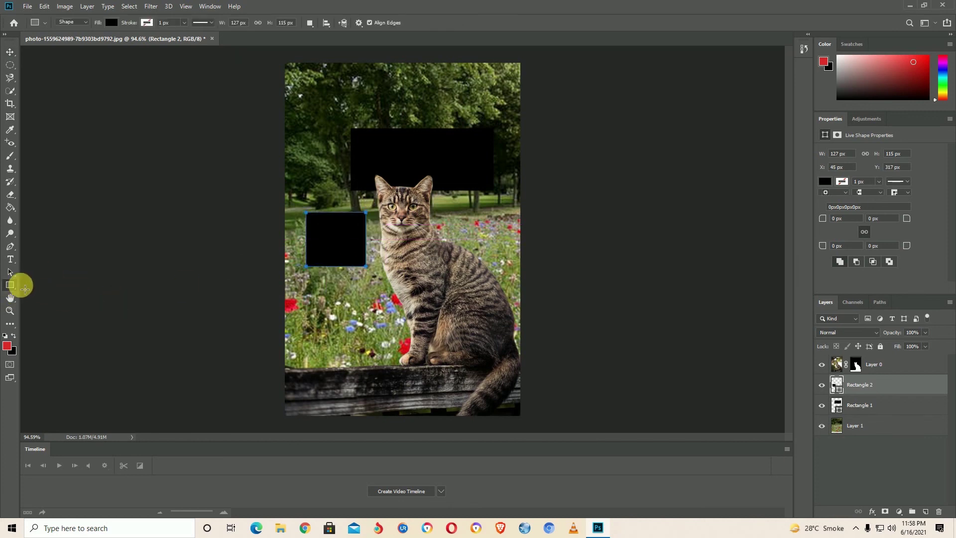
pyautogui.rightClick(17, 288)
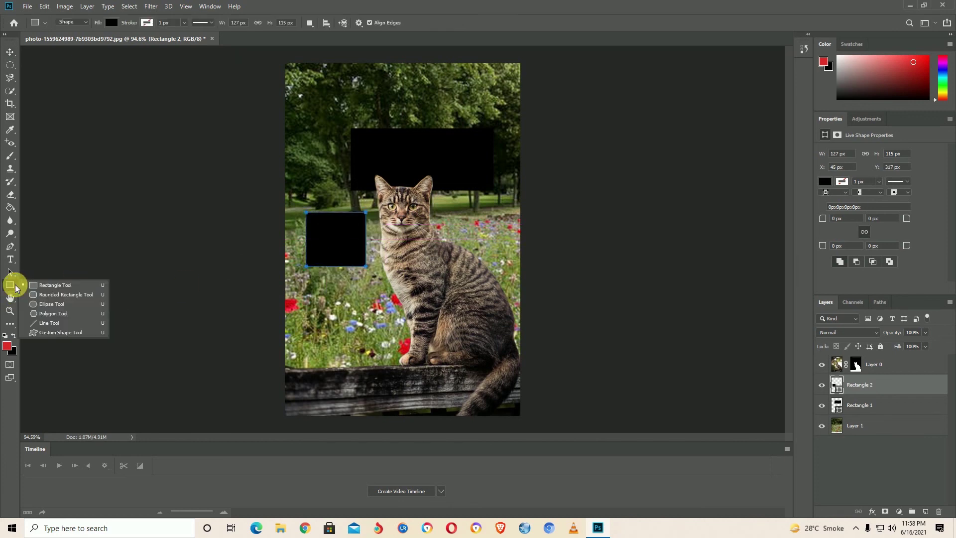
pyautogui.click(57, 323)
pyautogui.moveTo(314, 295); pyautogui.dragTo(504, 297)
pyautogui.moveTo(401, 292); pyautogui.dragTo(401, 309)
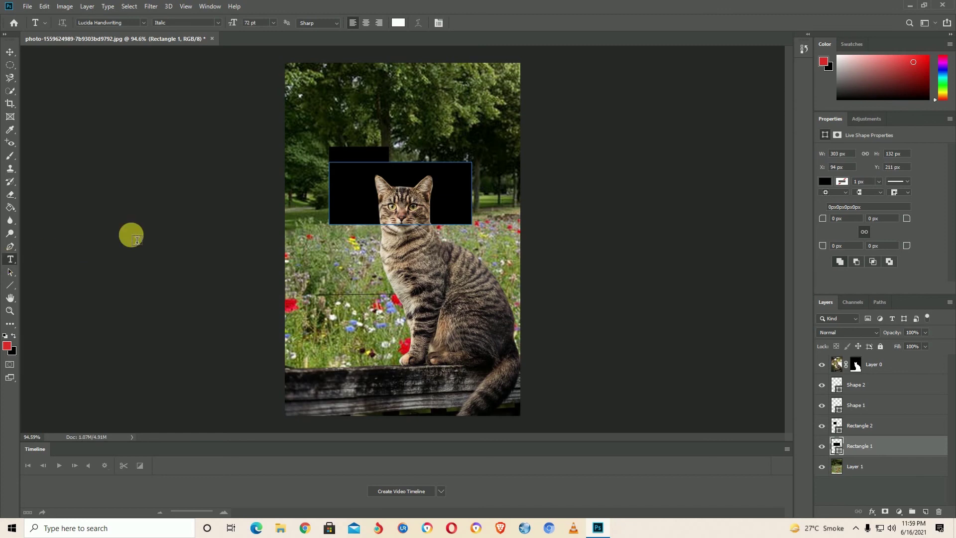
# - Add a text layer above the cat reading 'ps', replacing the placeholder text
pyautogui.click(372, 127)
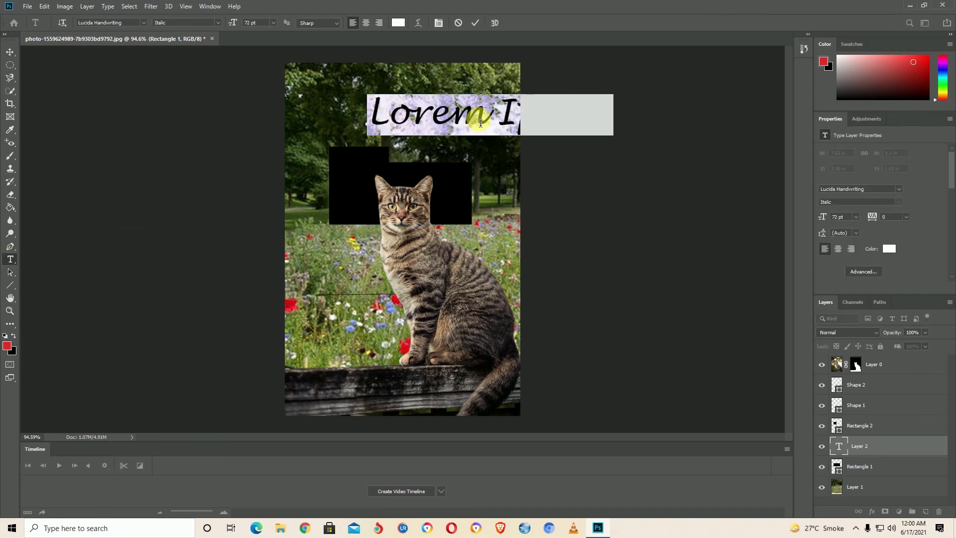
pyautogui.click(513, 122)
pyautogui.moveTo(513, 122); pyautogui.dragTo(458, 126)
pyautogui.write('psum')
pyautogui.press('Left')
pyautogui.press('Left')
pyautogui.press('Left')
pyautogui.press('BackSpace')
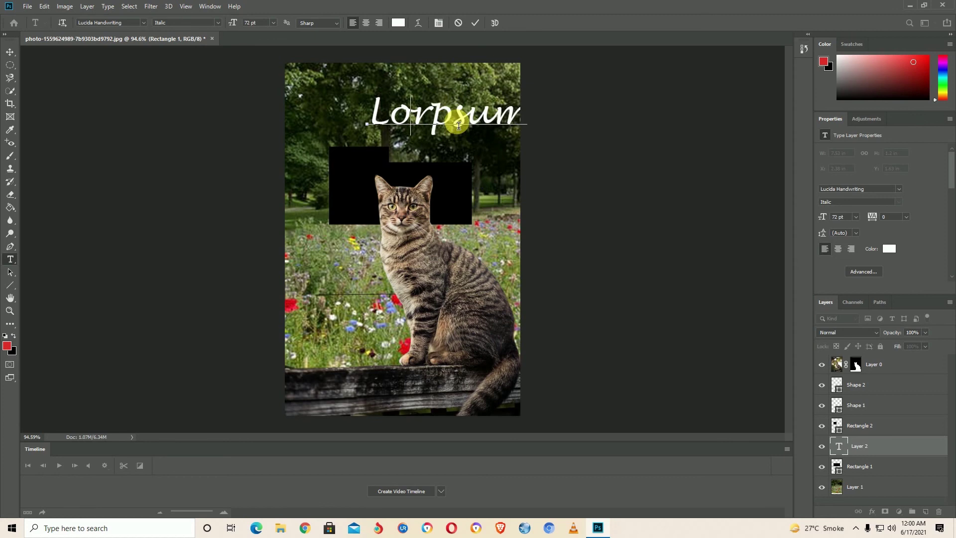
pyautogui.press('BackSpace')
pyautogui.press('BackSpace')
pyautogui.press('BackSpace')
pyautogui.press('BackSpace')
pyautogui.press('BackSpace')
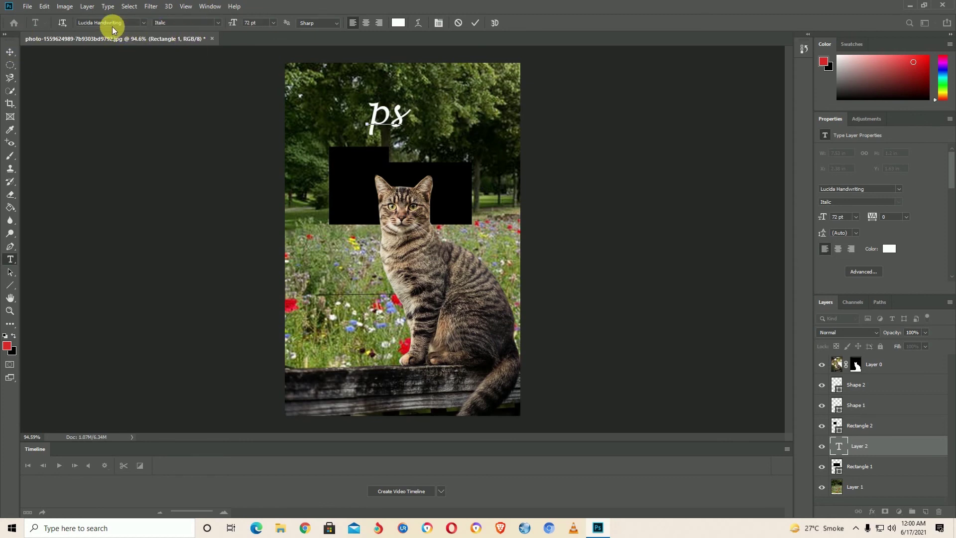
# - Set the ps title text font to Algerian
pyautogui.click(144, 21)
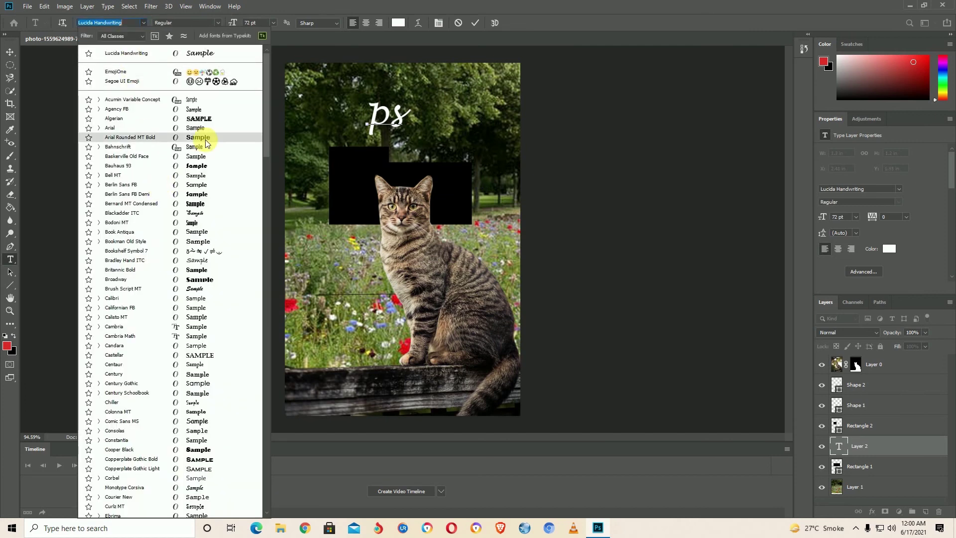
pyautogui.click(205, 121)
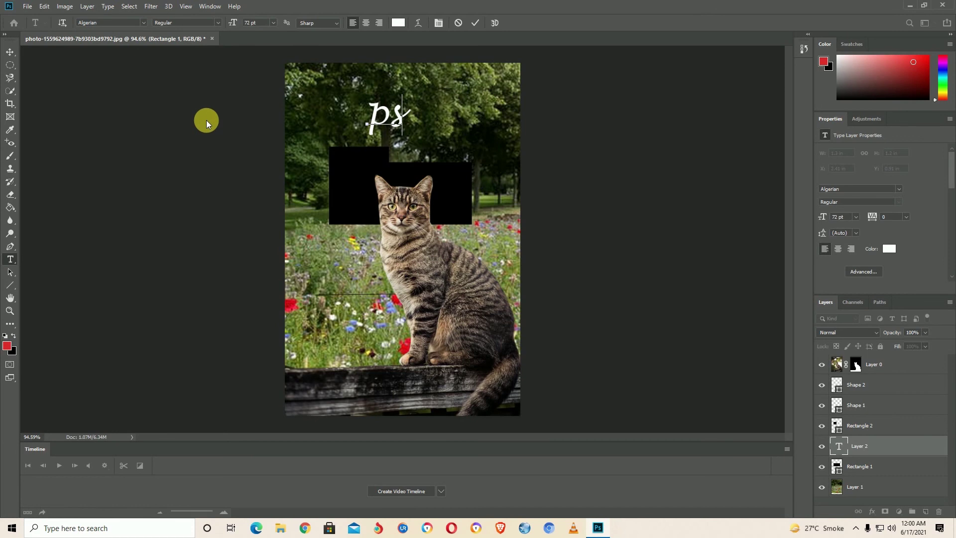
pyautogui.moveTo(402, 114); pyautogui.dragTo(367, 115)
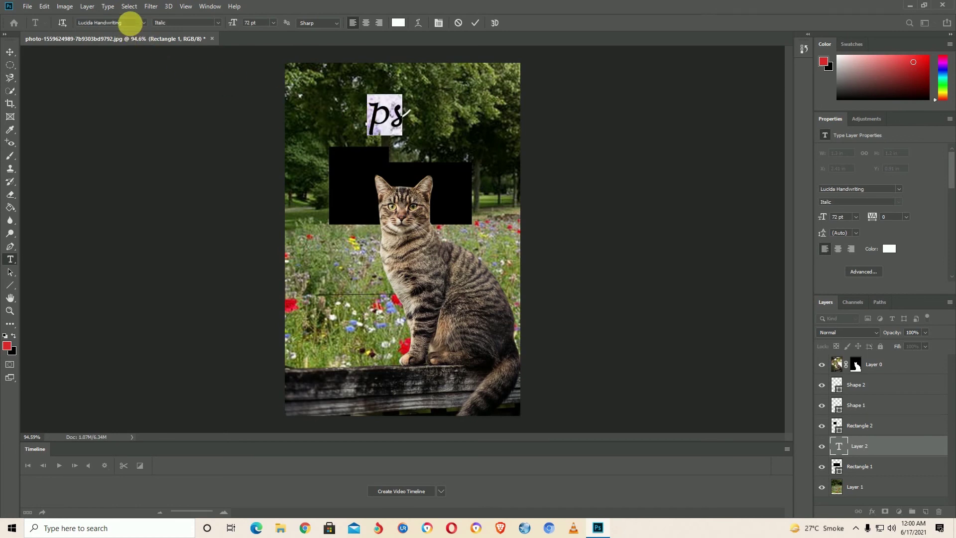
pyautogui.click(142, 21)
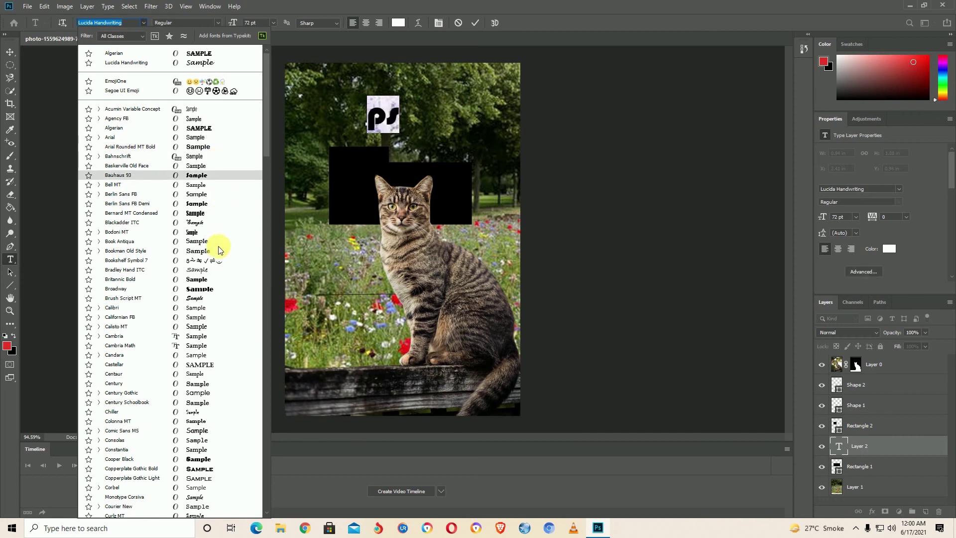
pyautogui.click(207, 130)
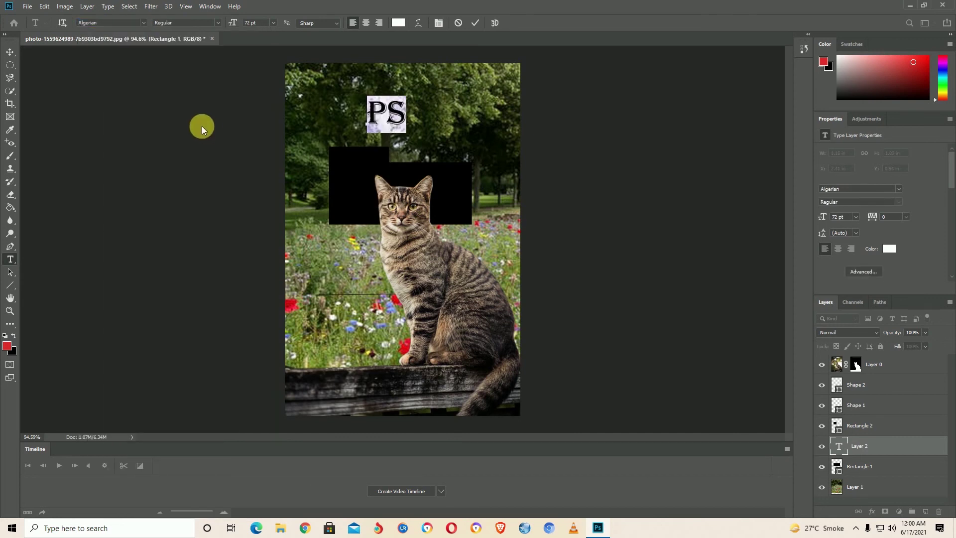
# - Keep the Regular font style and commit the PS title text
pyautogui.click(216, 24)
pyautogui.click(276, 24)
pyautogui.click(438, 23)
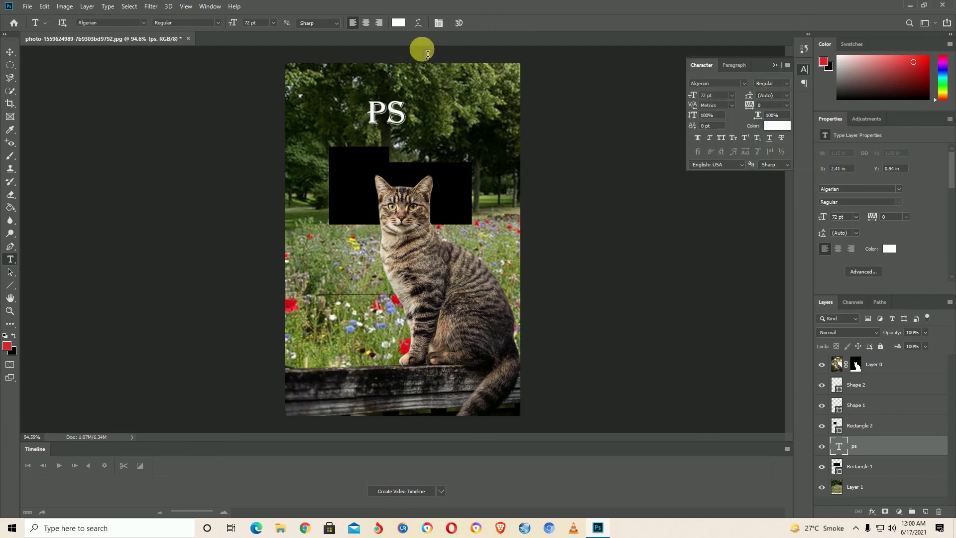
# - Set the PS title colour to dark red in the Character panel
pyautogui.click(438, 23)
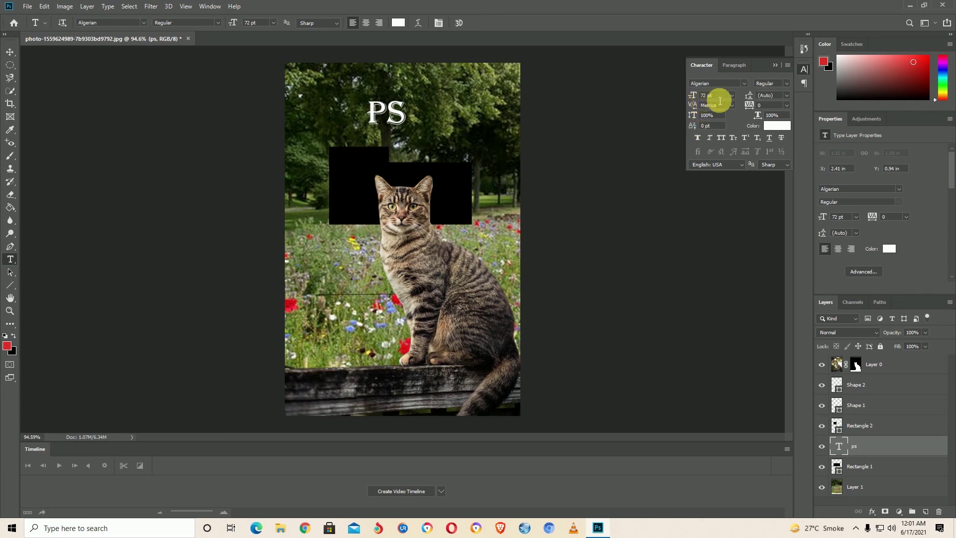
pyautogui.click(776, 125)
pyautogui.moveTo(424, 179); pyautogui.dragTo(459, 186)
pyautogui.click(572, 116)
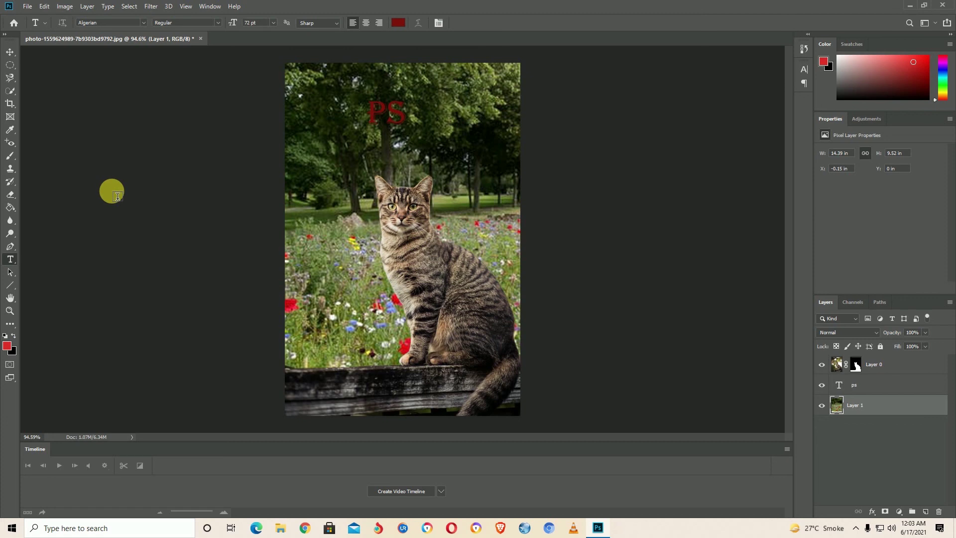
# - Start Save As and enter a new file name
pyautogui.click(28, 7)
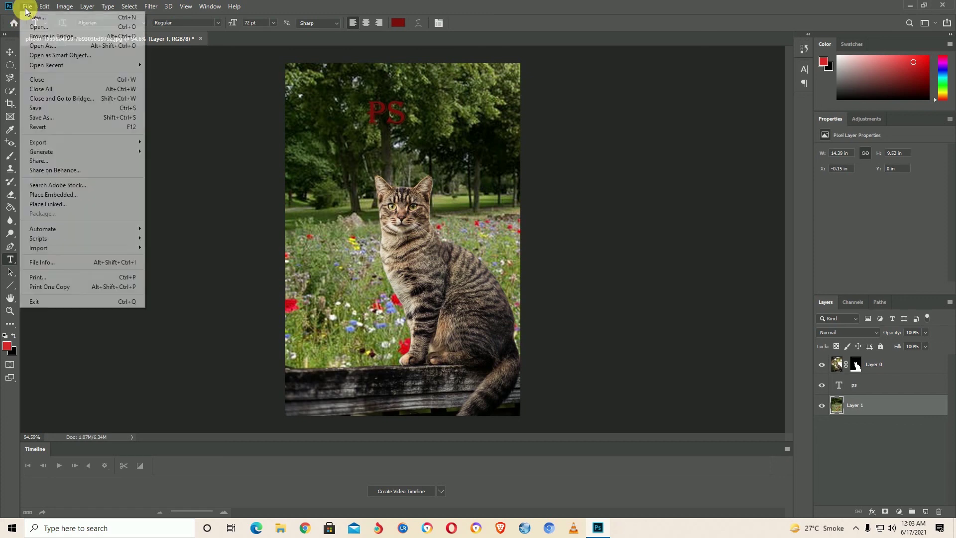
pyautogui.click(53, 110)
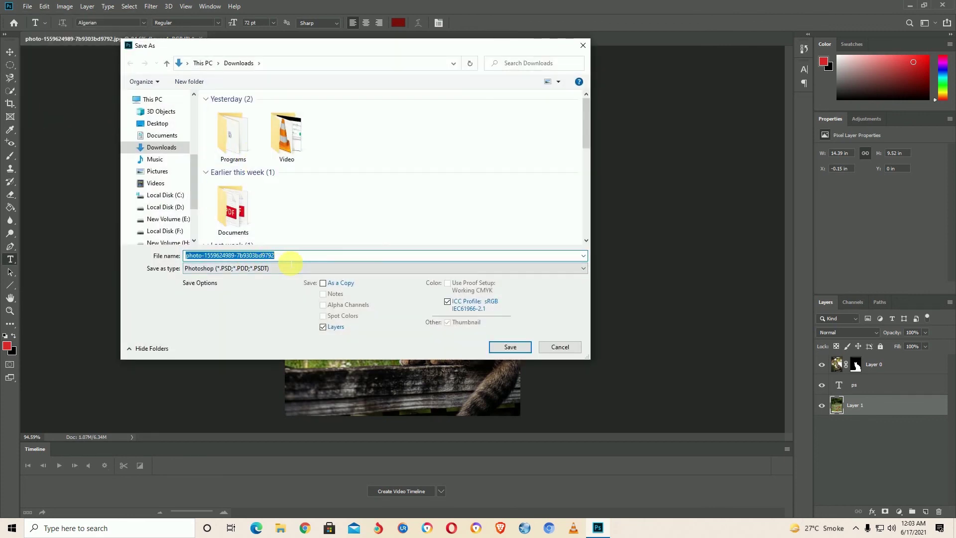
pyautogui.write('uuuuuuuuuu')
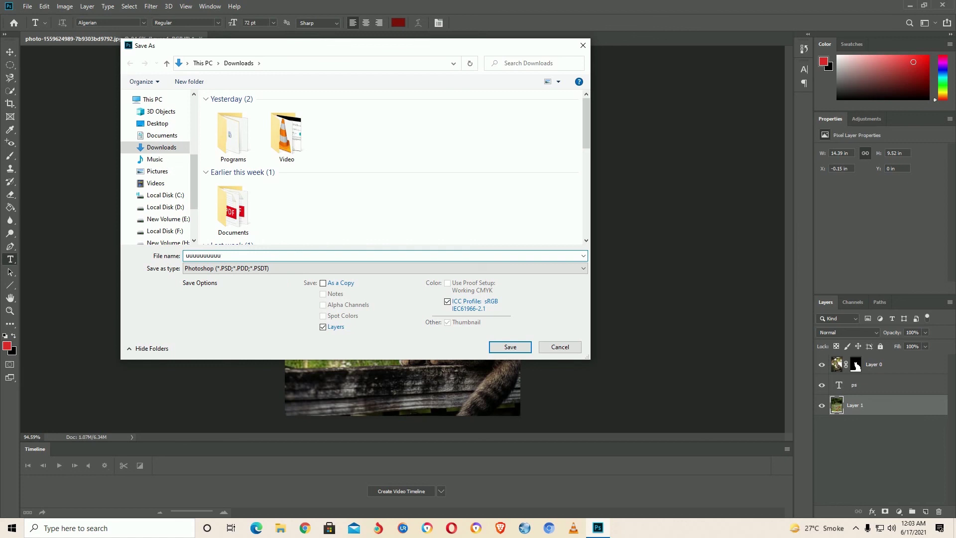
# - Browse the Save as type list for JPEG, leaving it on Photoshop format
pyautogui.click(286, 275)
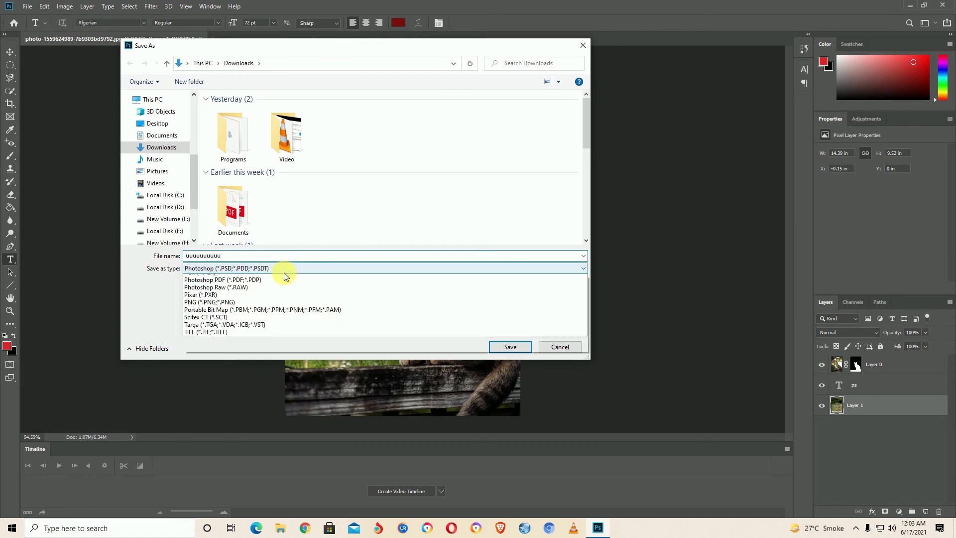
pyautogui.click(179, 283)
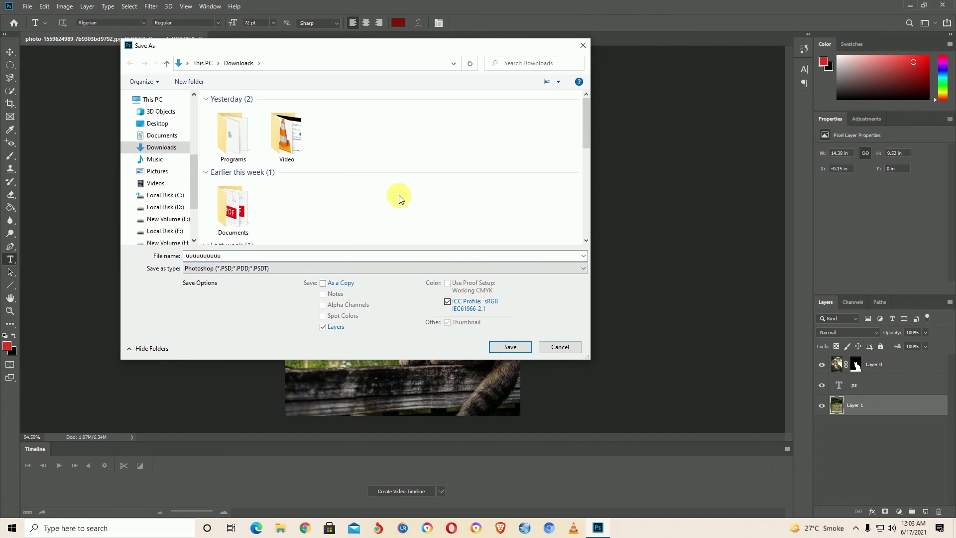
pyautogui.click(236, 269)
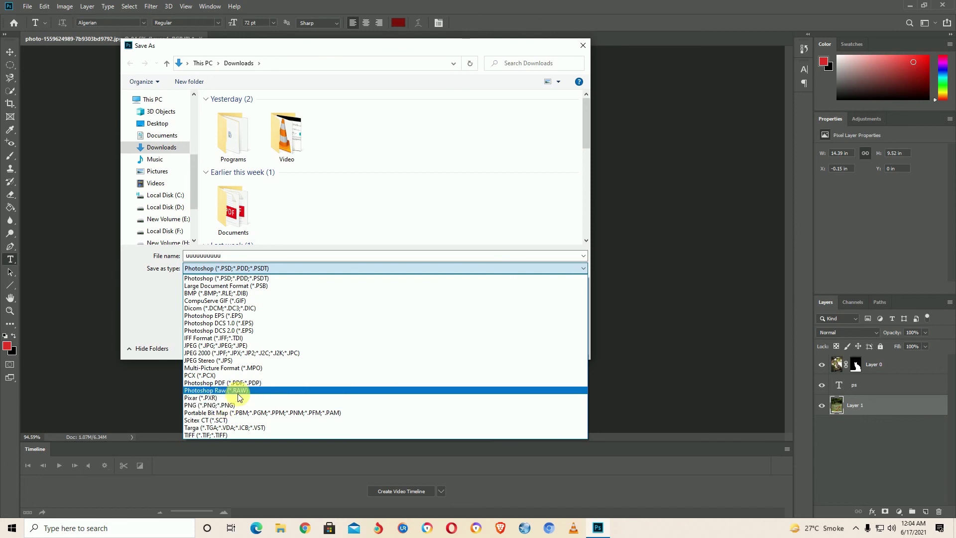
pyautogui.click(581, 49)
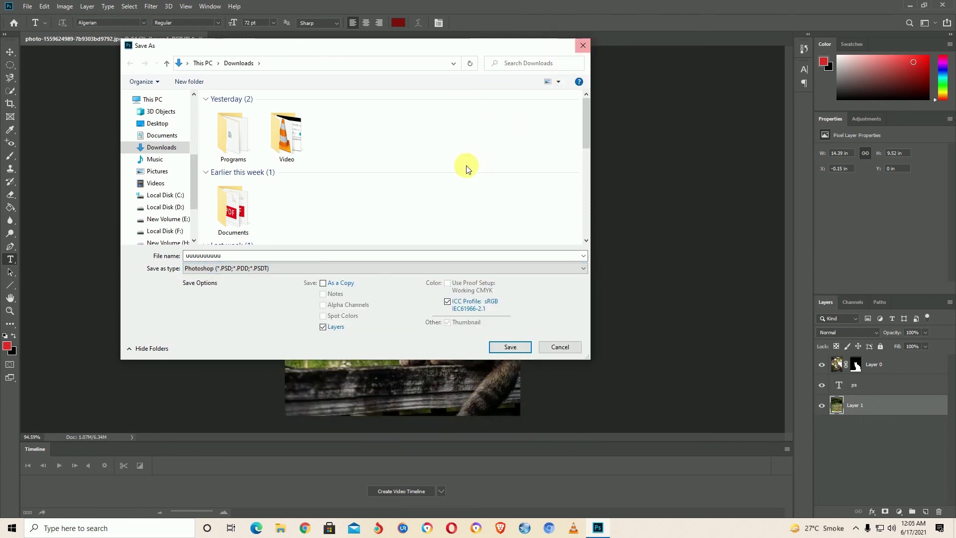
pyautogui.moveTo(522, 45)
pyautogui.mouseDown()
pyautogui.moveTo(853, 106)
pyautogui.moveTo(841, 95)
pyautogui.mouseUp()
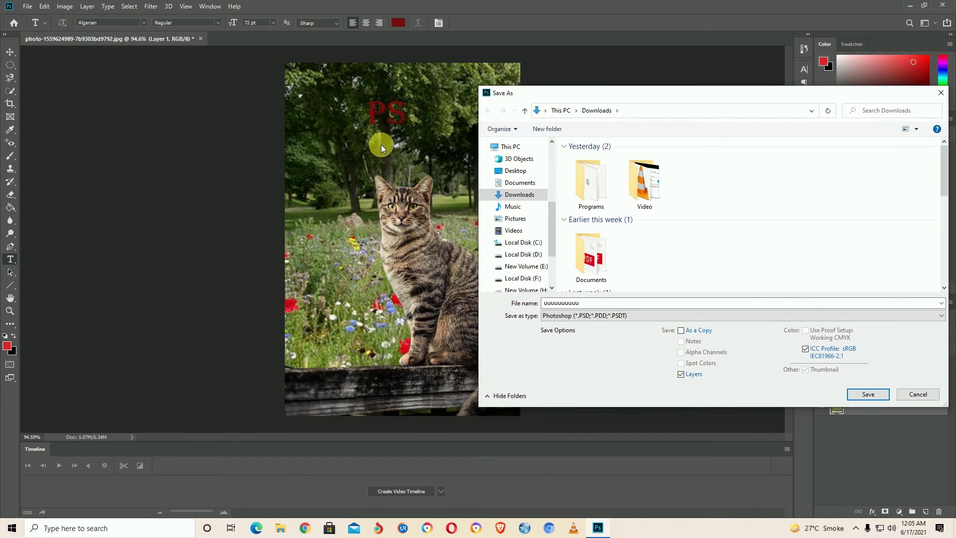
pyautogui.moveTo(542, 97); pyautogui.dragTo(275, 82)
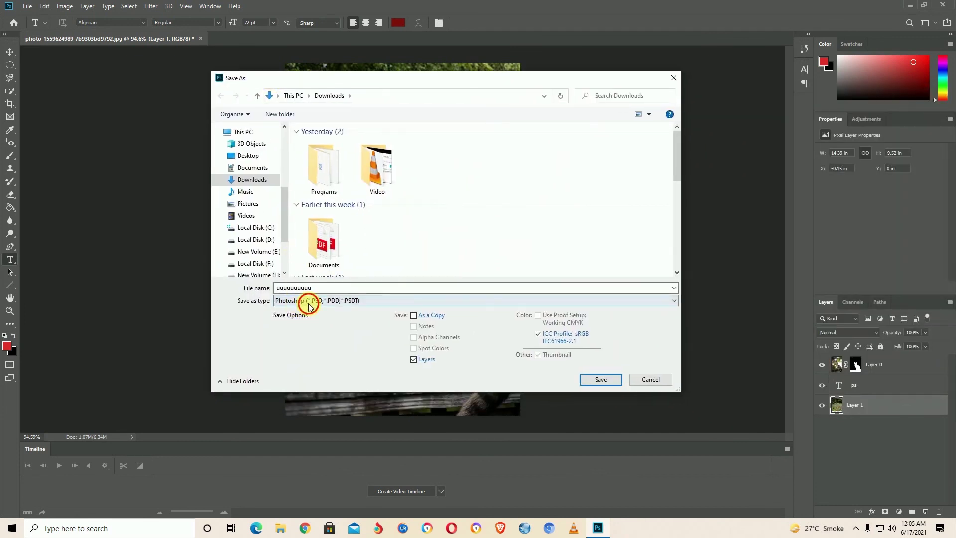
# - Save the composite as a JPEG in Downloads, accepting the default JPEG quality options
pyautogui.click(307, 301)
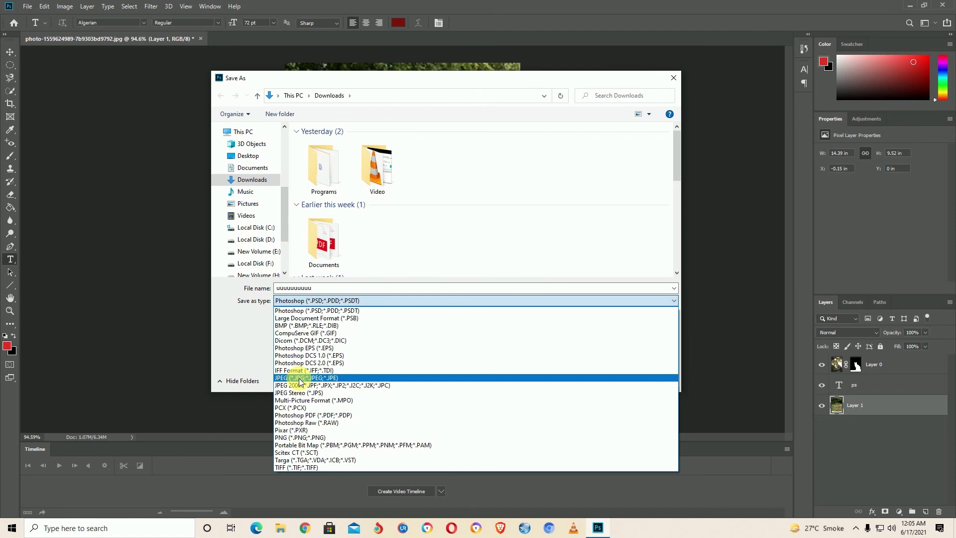
pyautogui.click(316, 377)
pyautogui.click(316, 377)
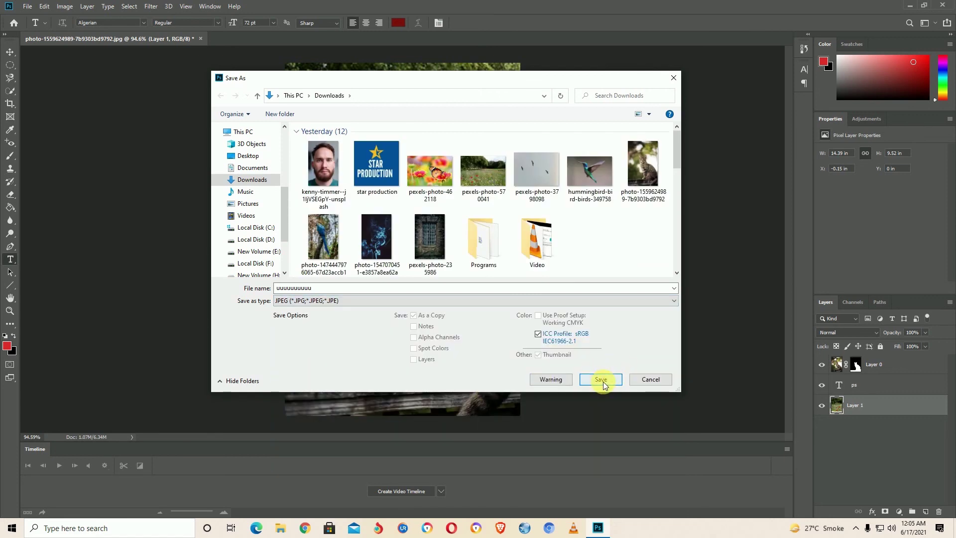
pyautogui.click(603, 381)
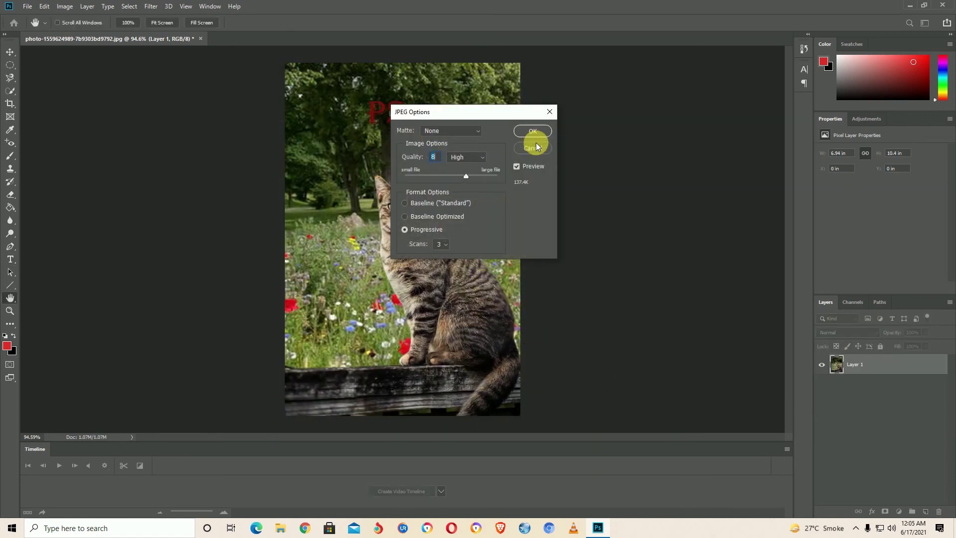
pyautogui.click(537, 131)
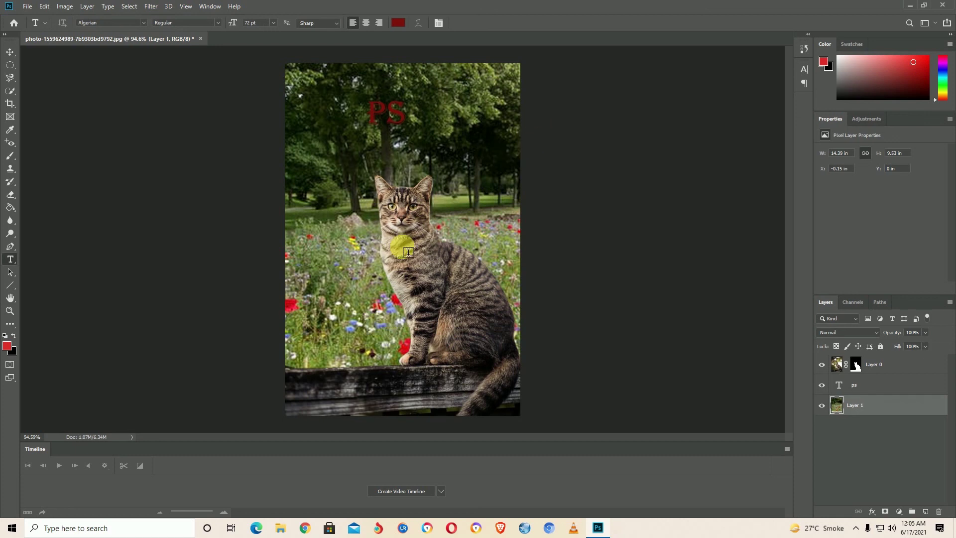
pyautogui.click(282, 530)
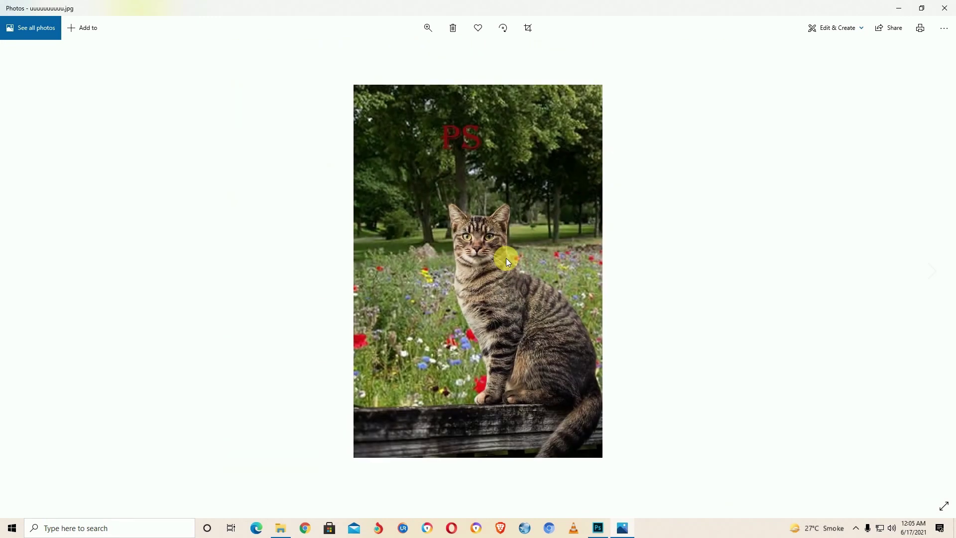
pyautogui.hotkey('alt', 'F4')
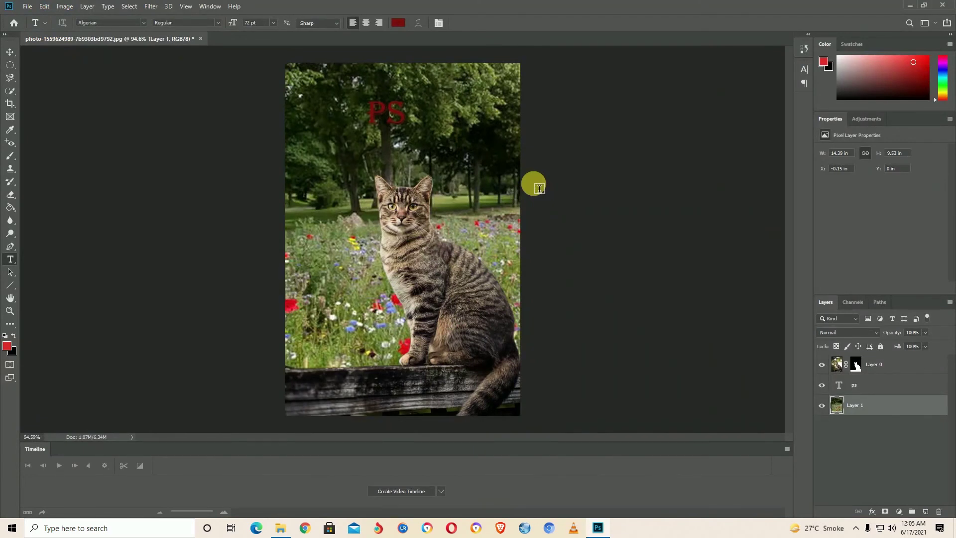